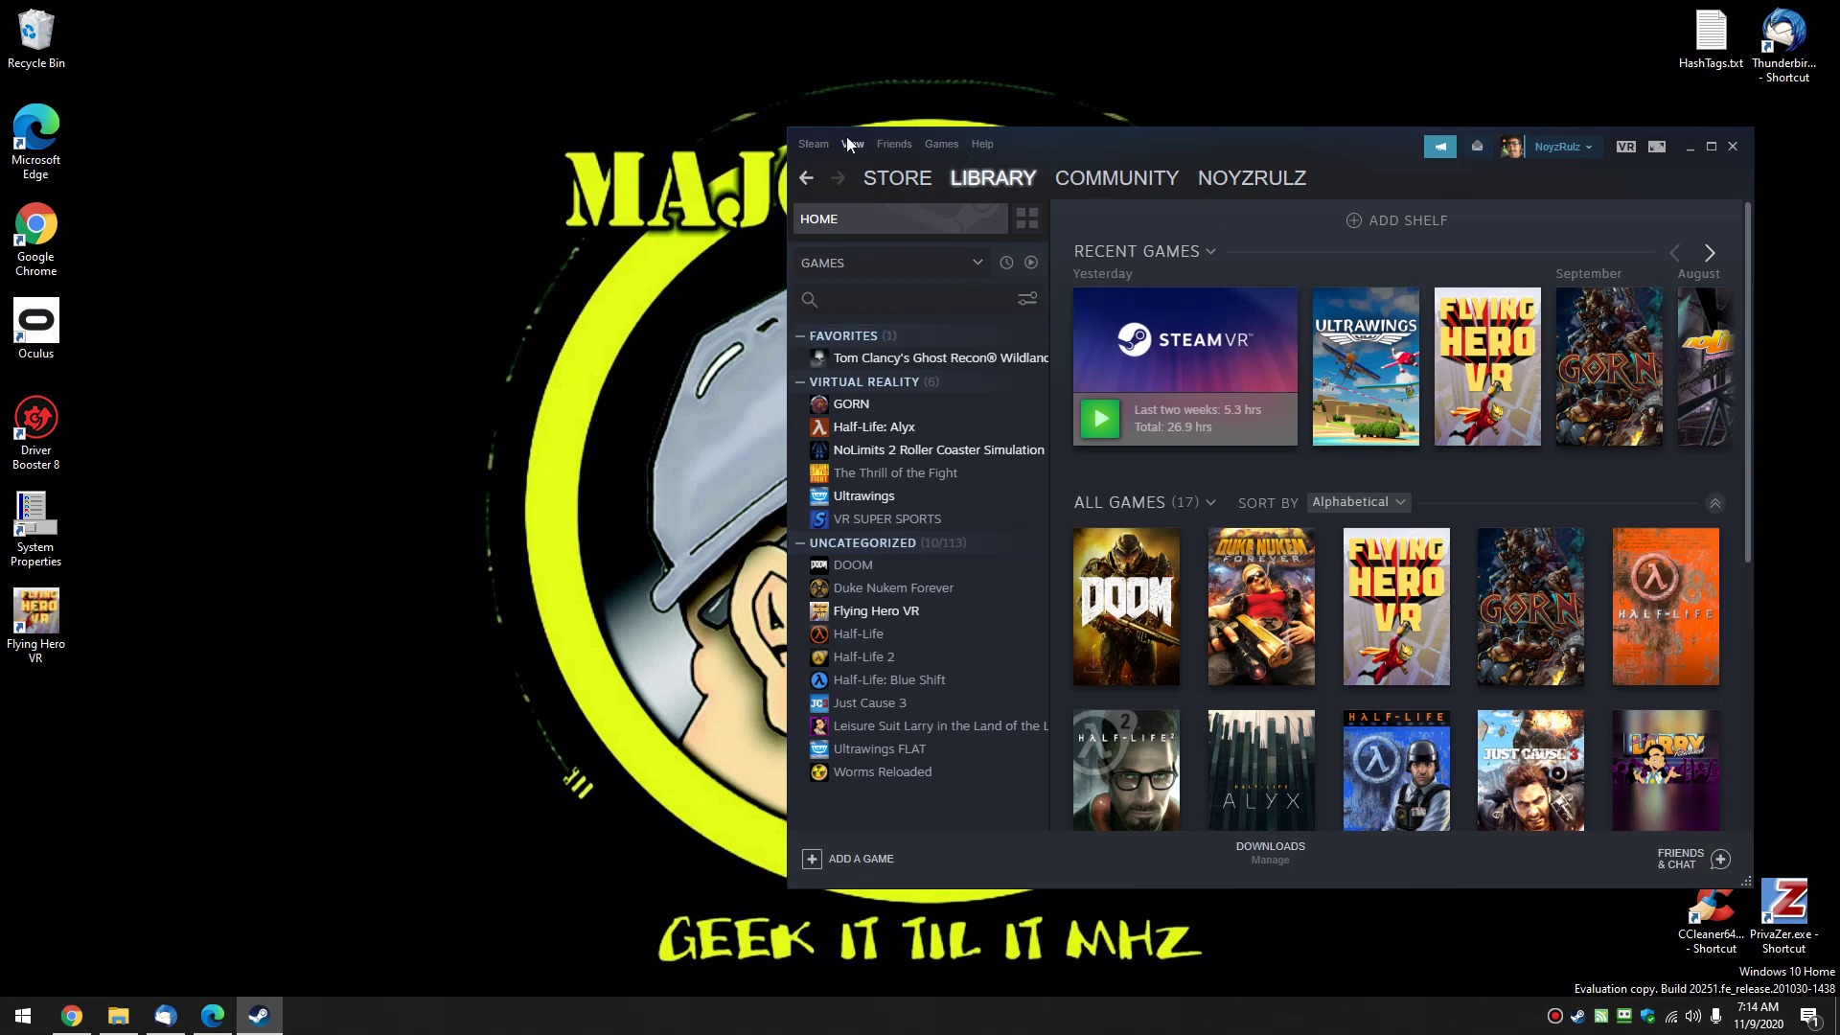
# Open Steam Settings and browse the Family, In-Game, Interface and Library pages.
pyautogui.click(815, 144)
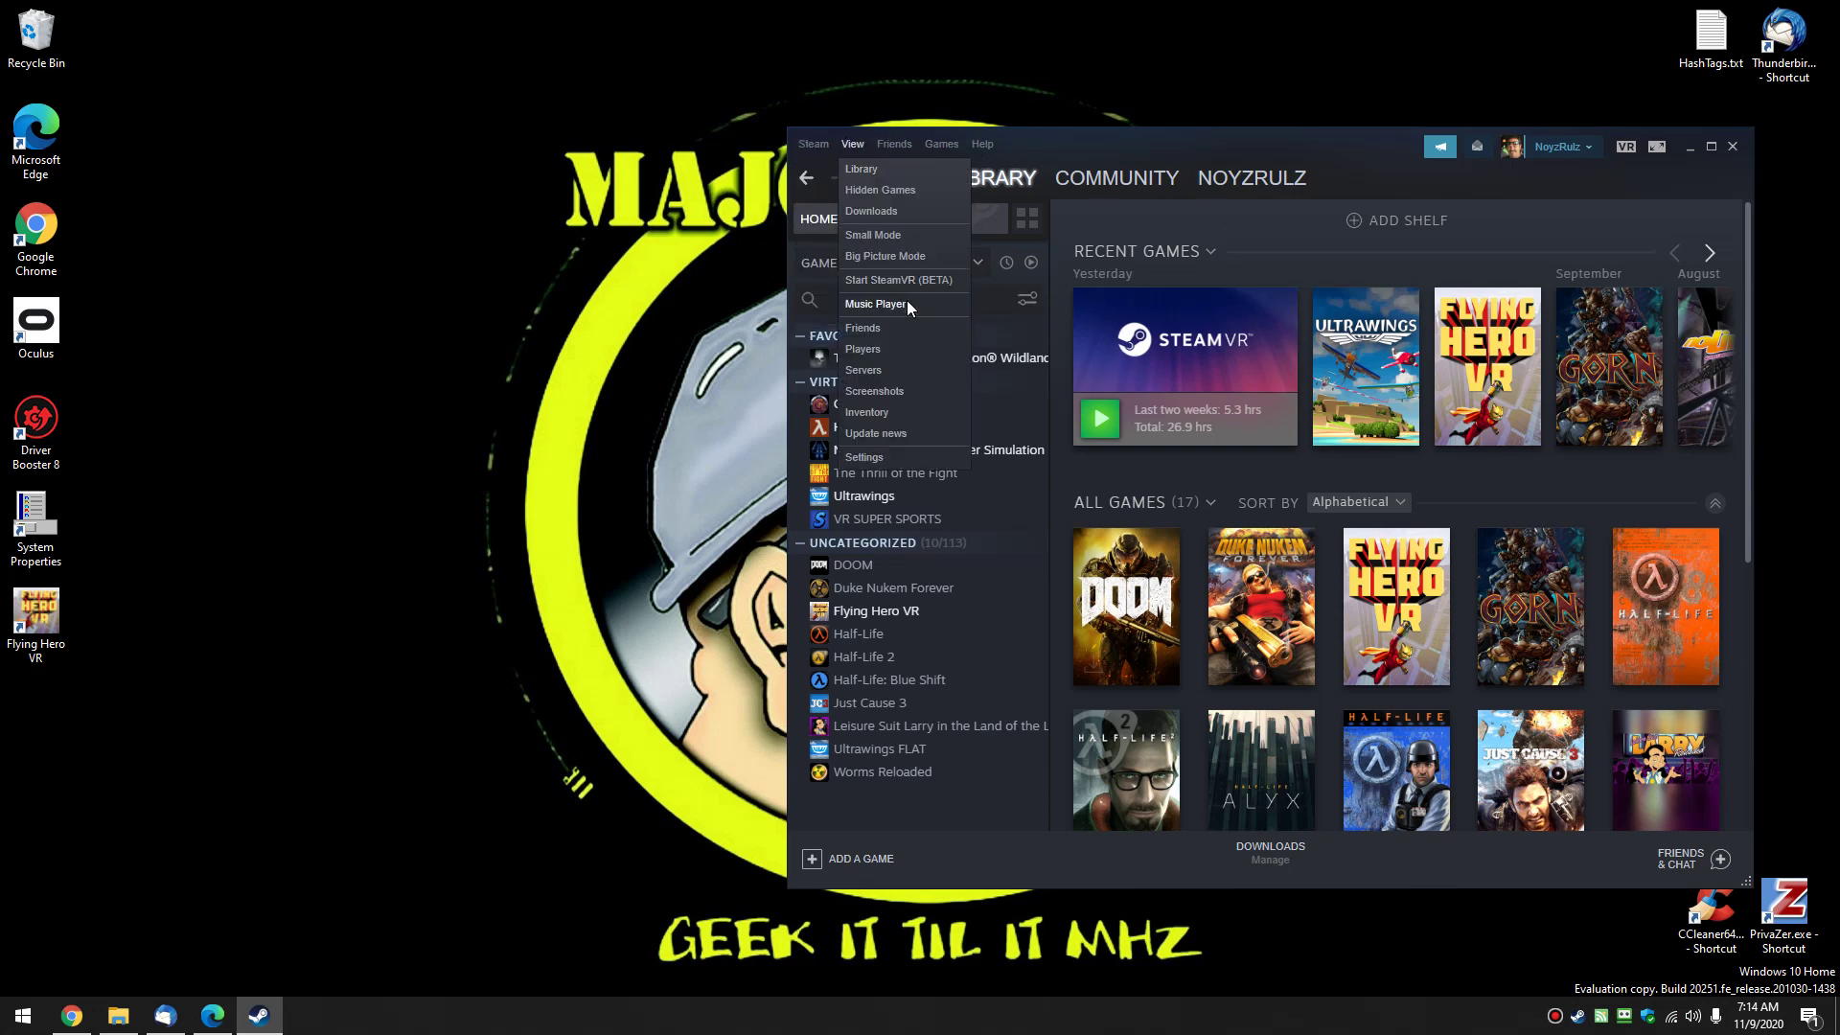
pyautogui.click(826, 262)
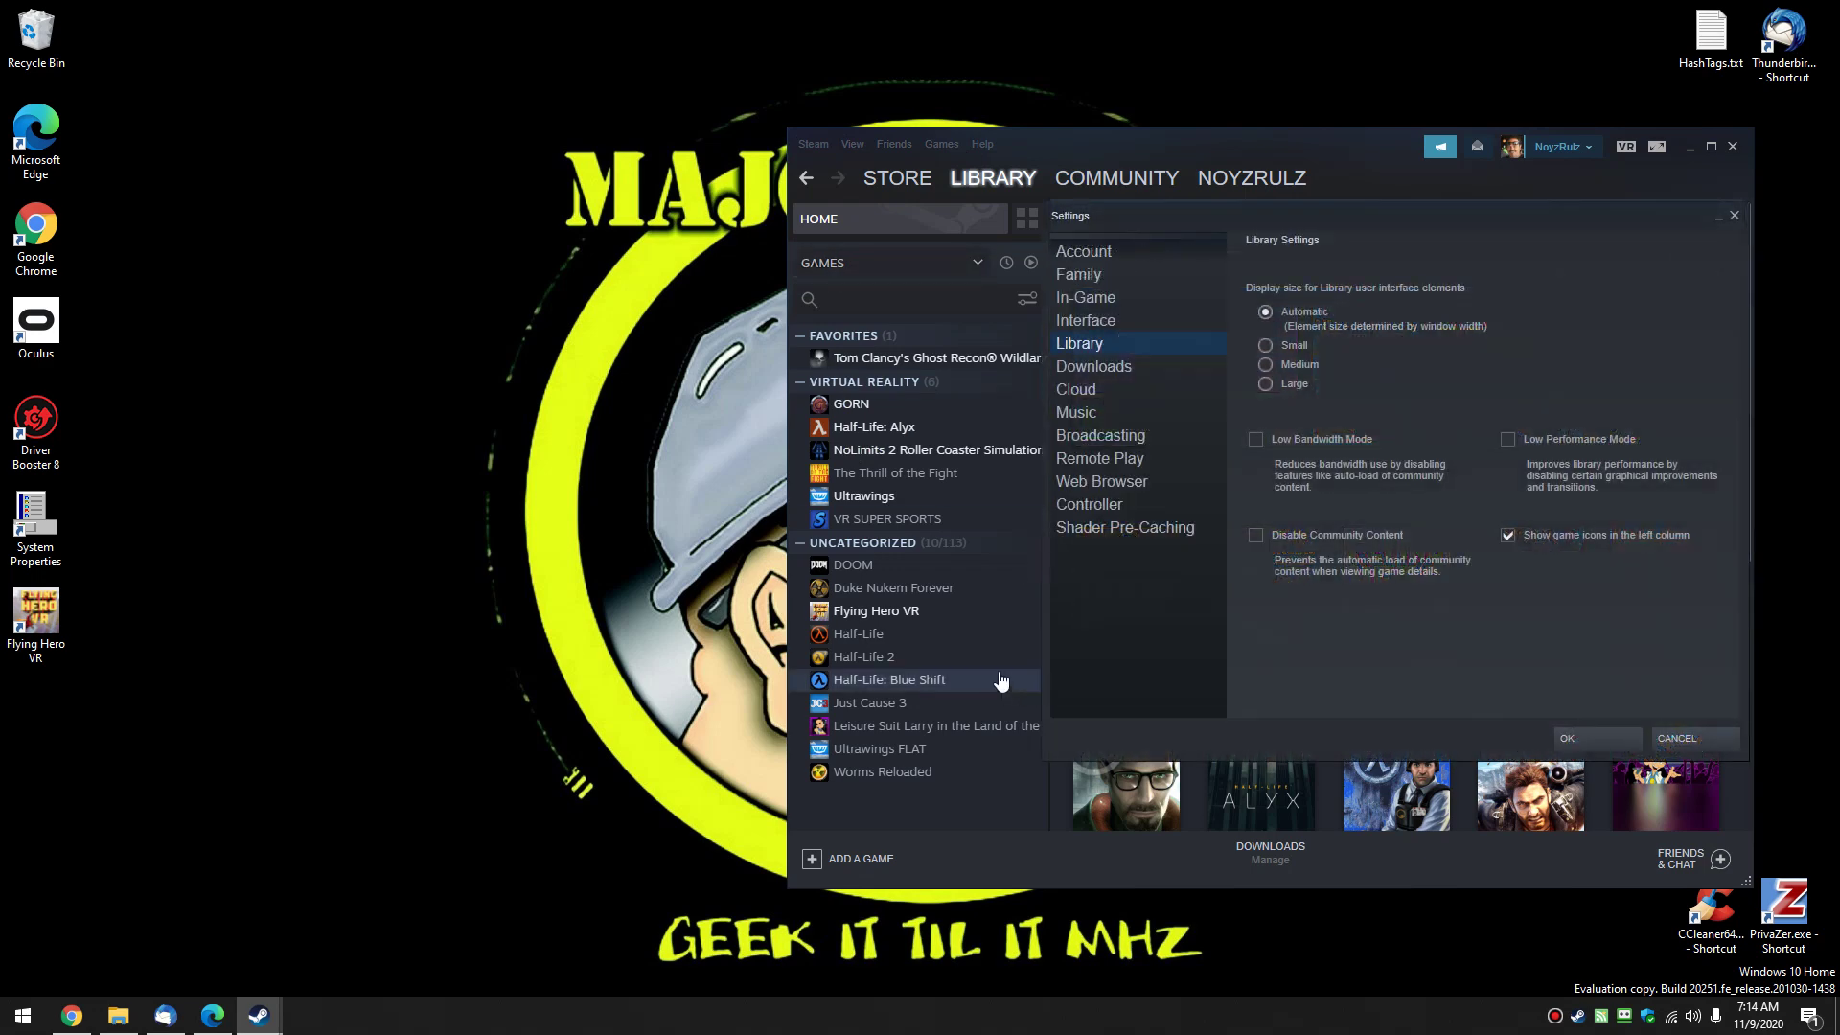
pyautogui.click(1097, 271)
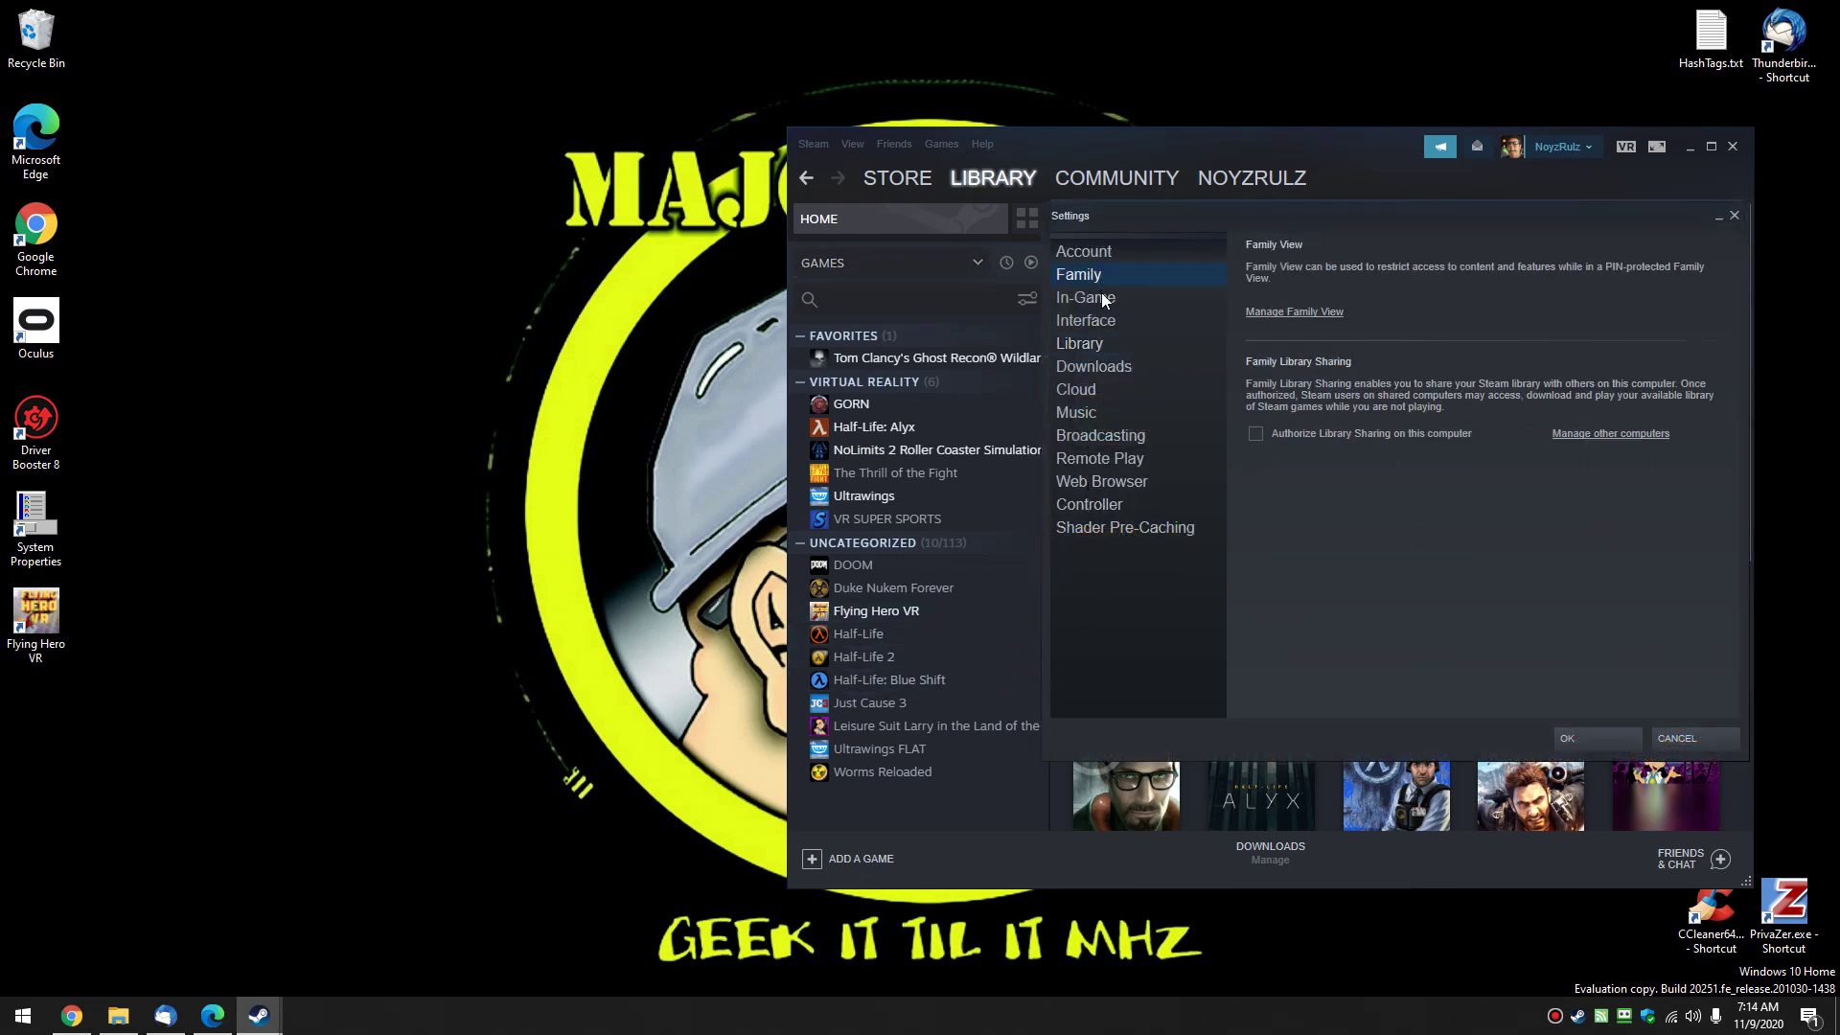
pyautogui.click(1103, 299)
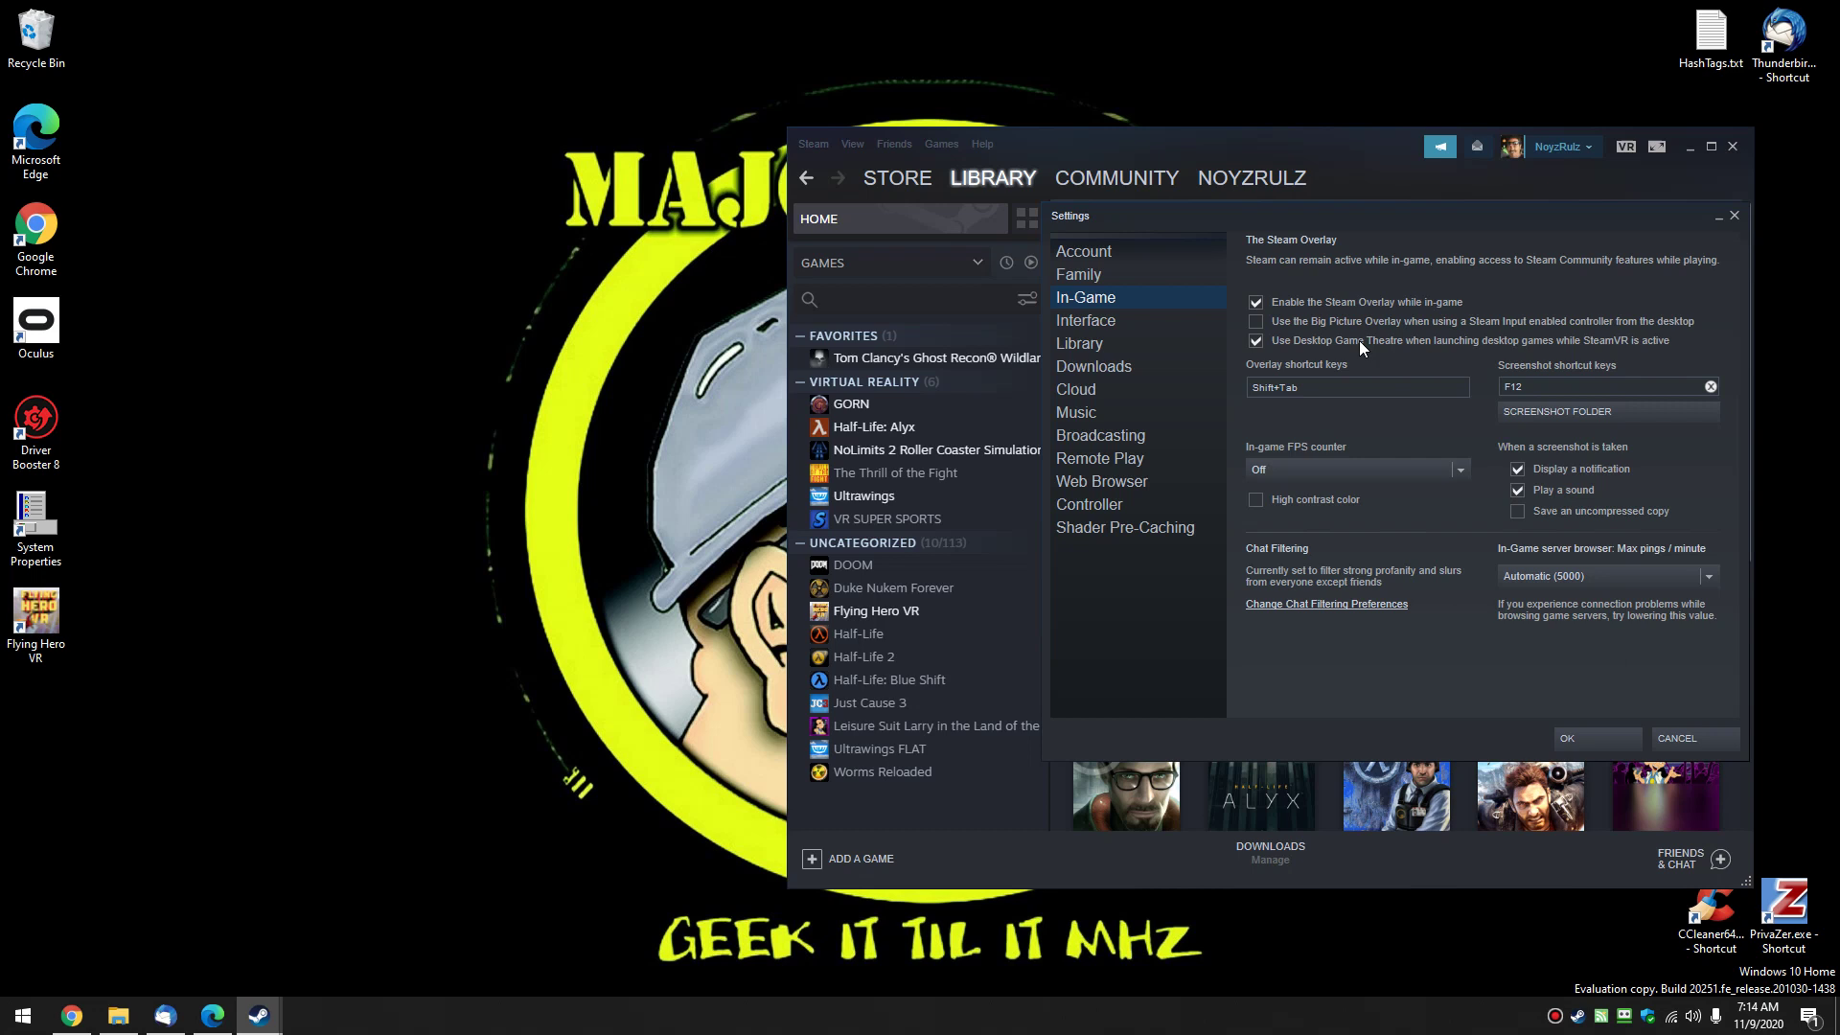
pyautogui.click(1111, 324)
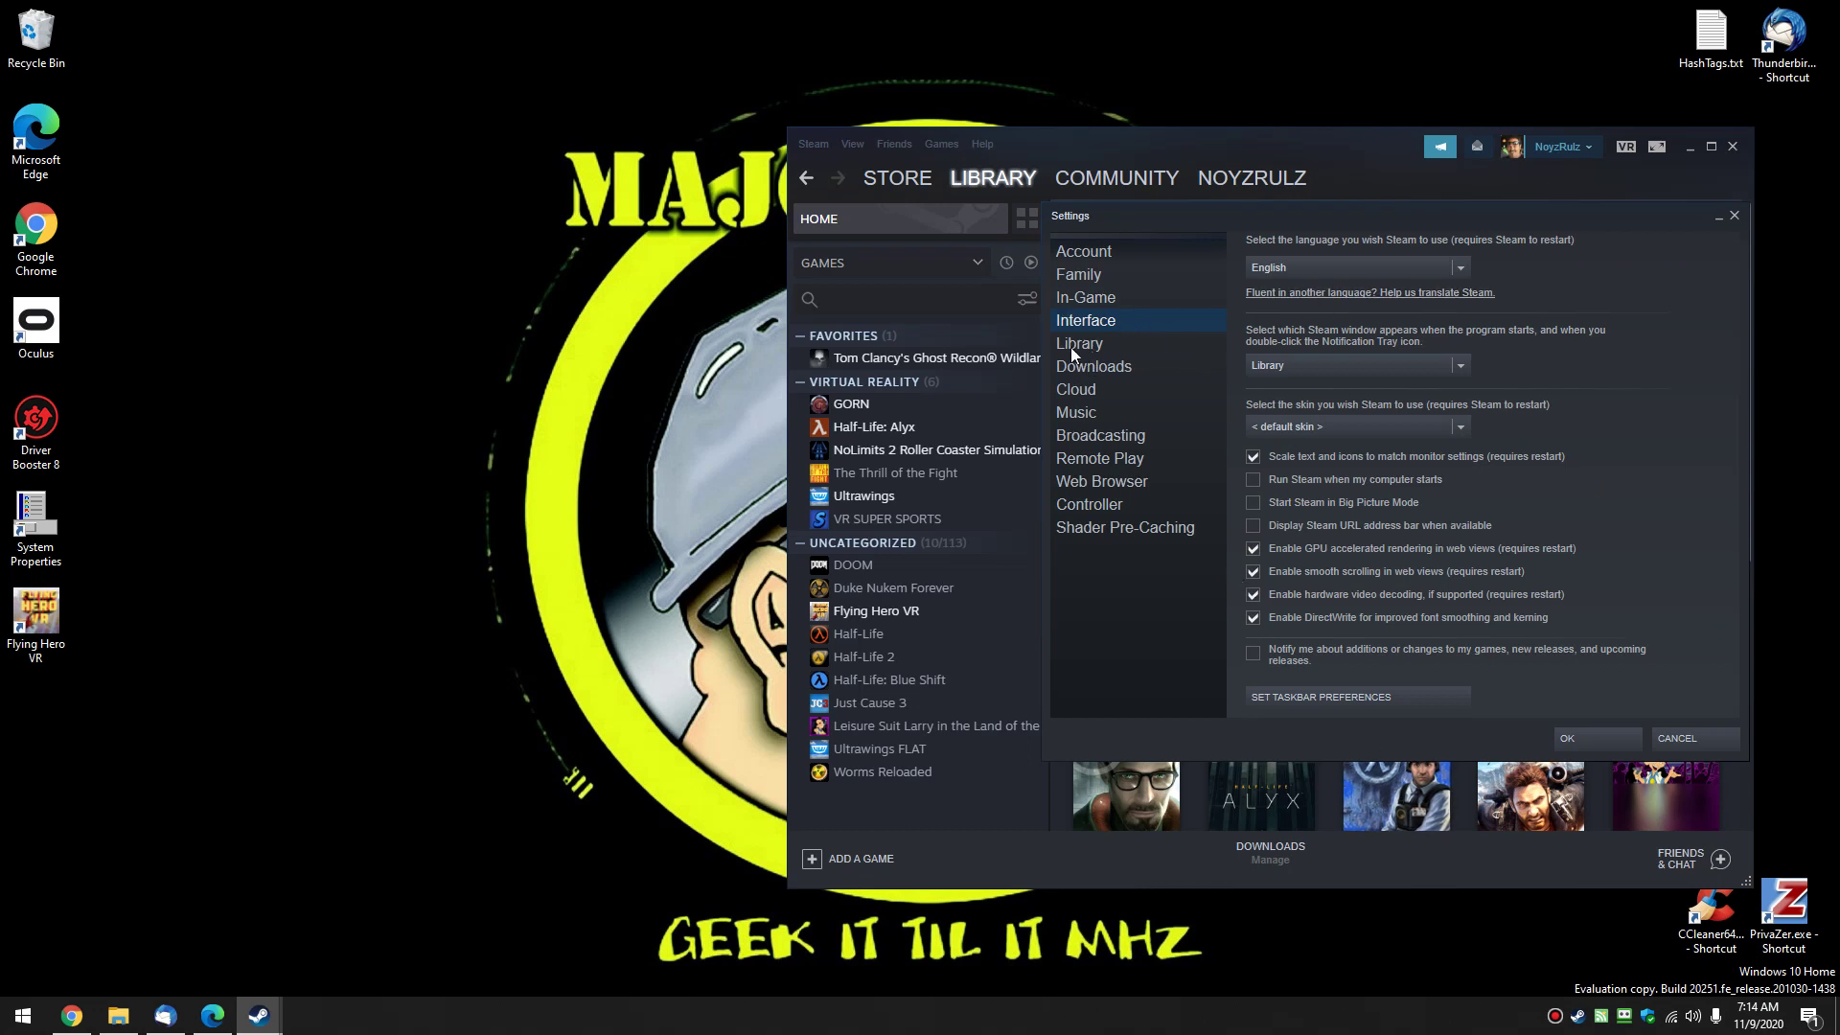
pyautogui.click(1100, 343)
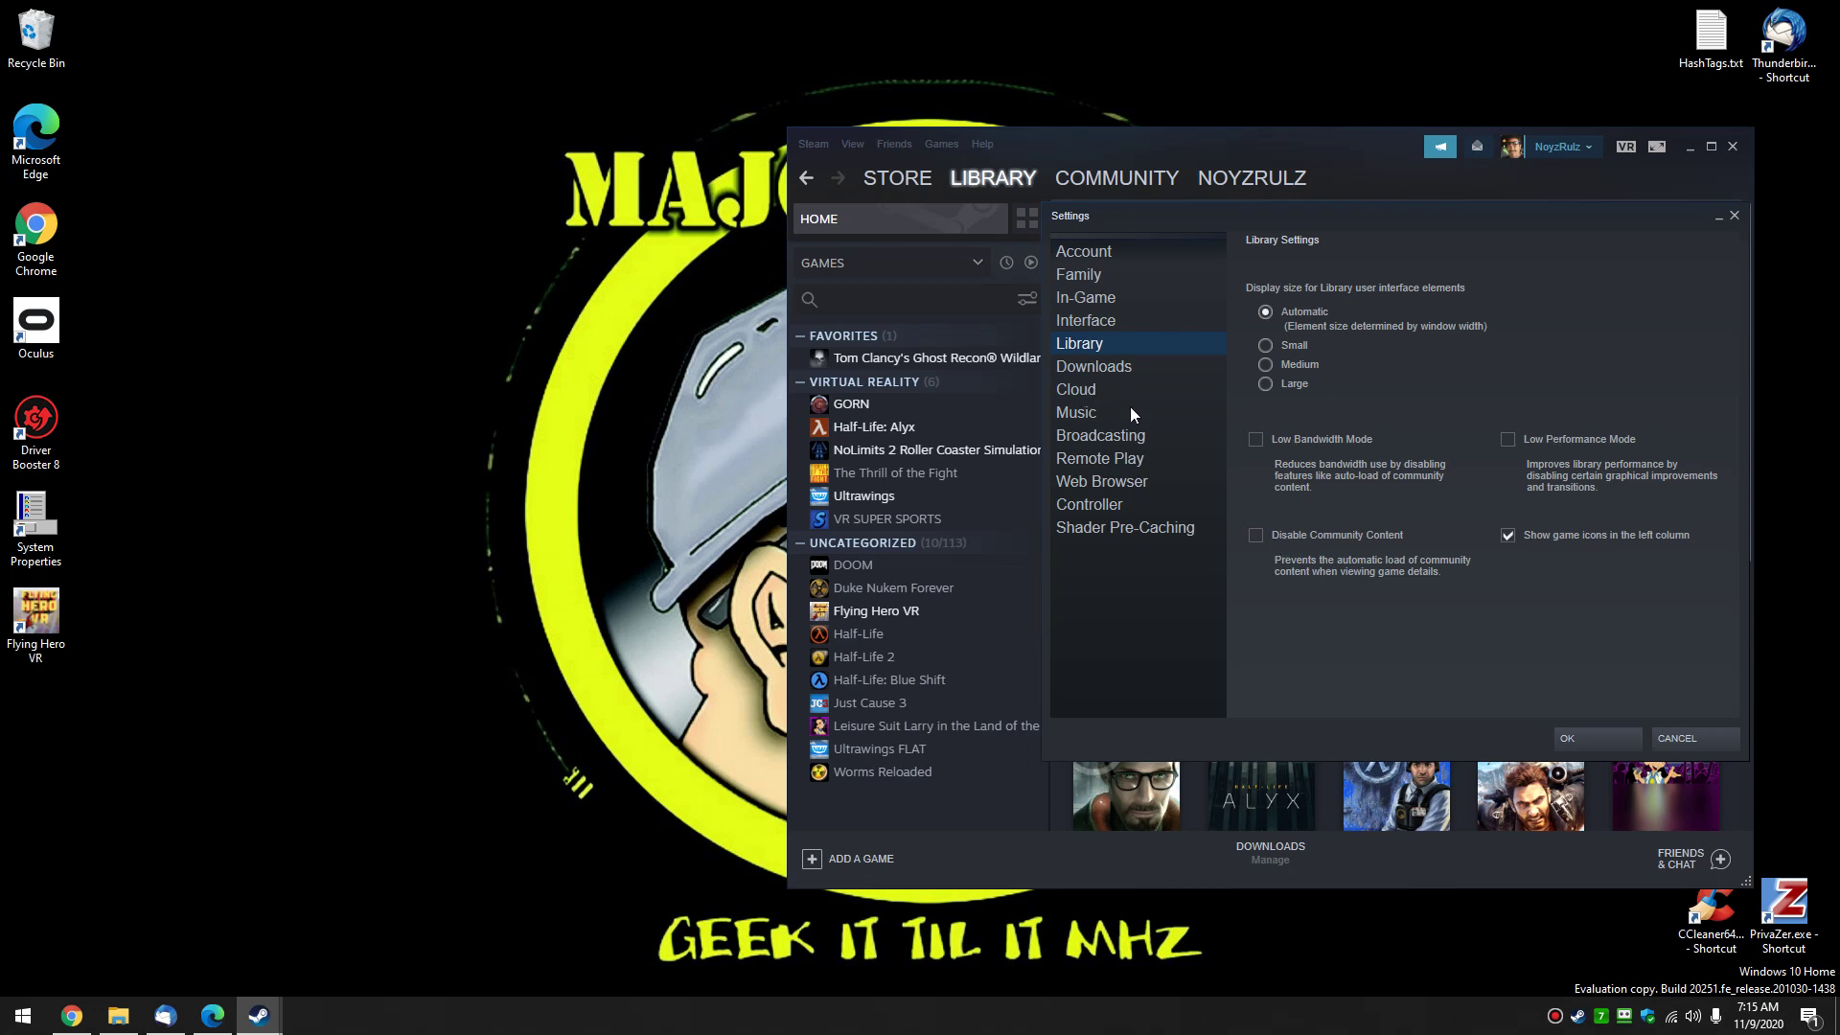
# Browse the Cloud, Broadcasting, Remote Play, Web Browser and Controller pages, then close the main library window.
pyautogui.click(1075, 390)
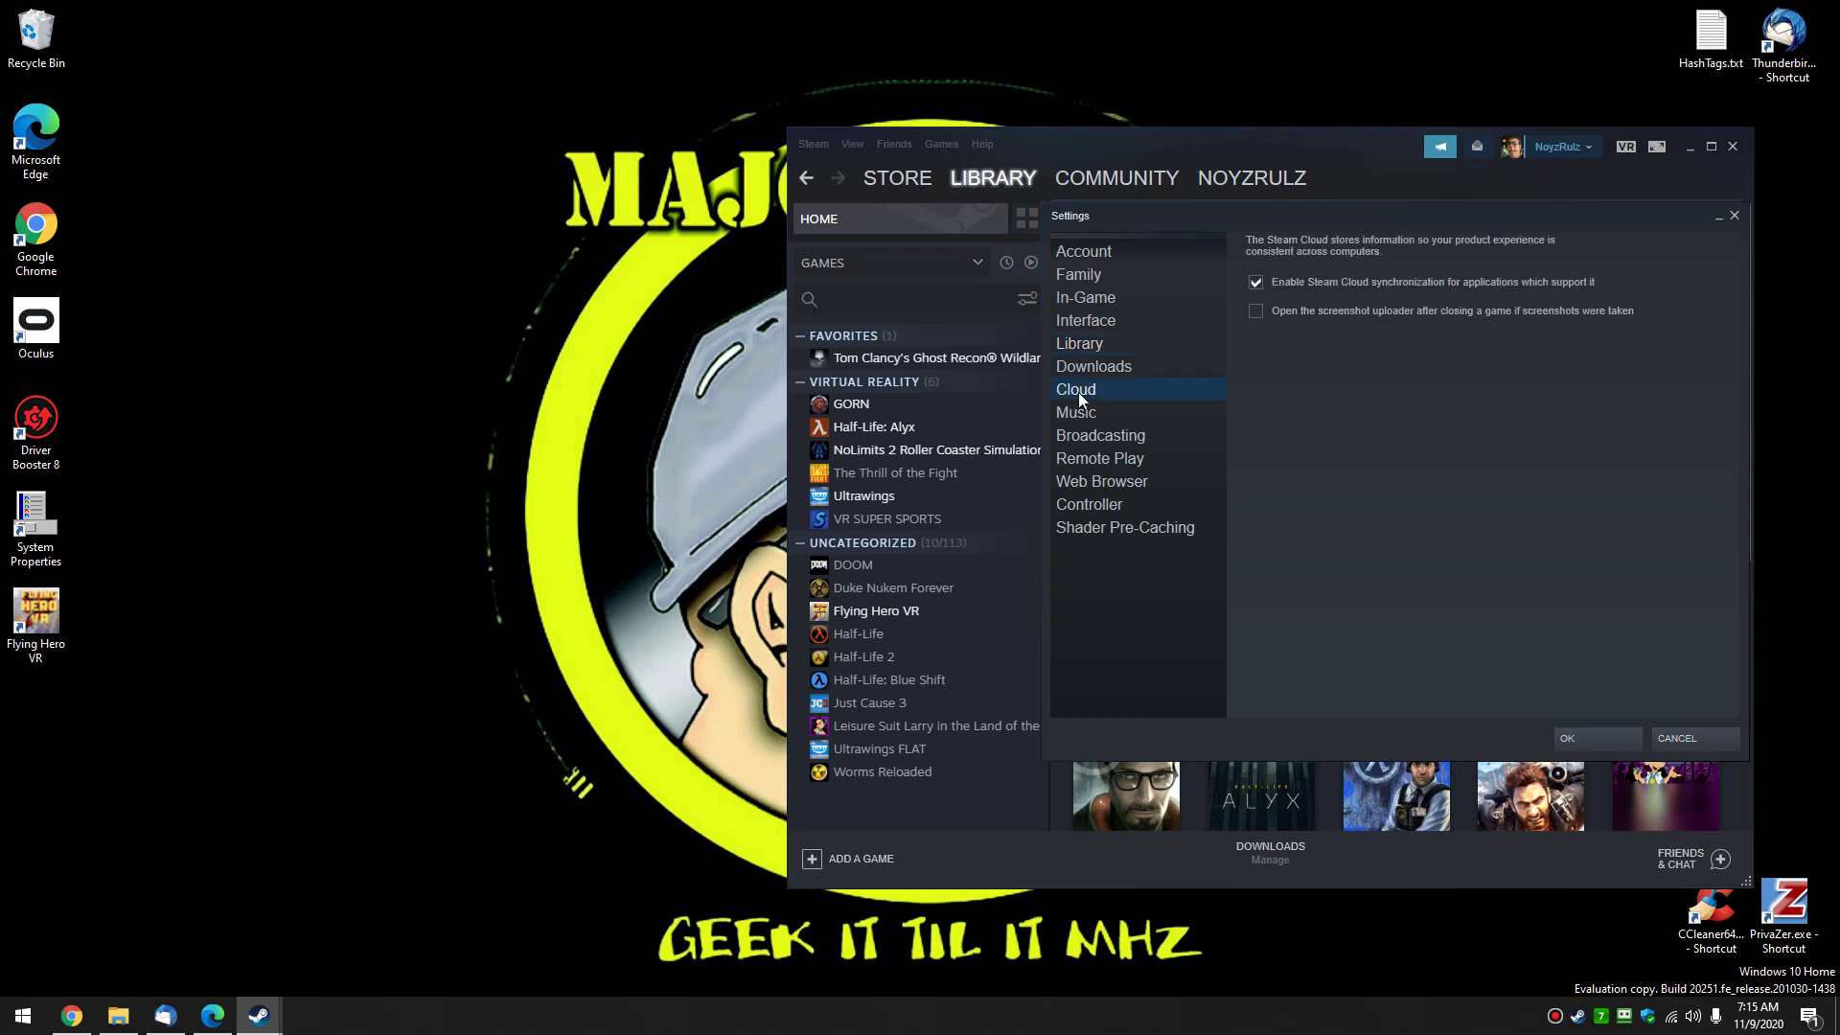
pyautogui.click(1087, 441)
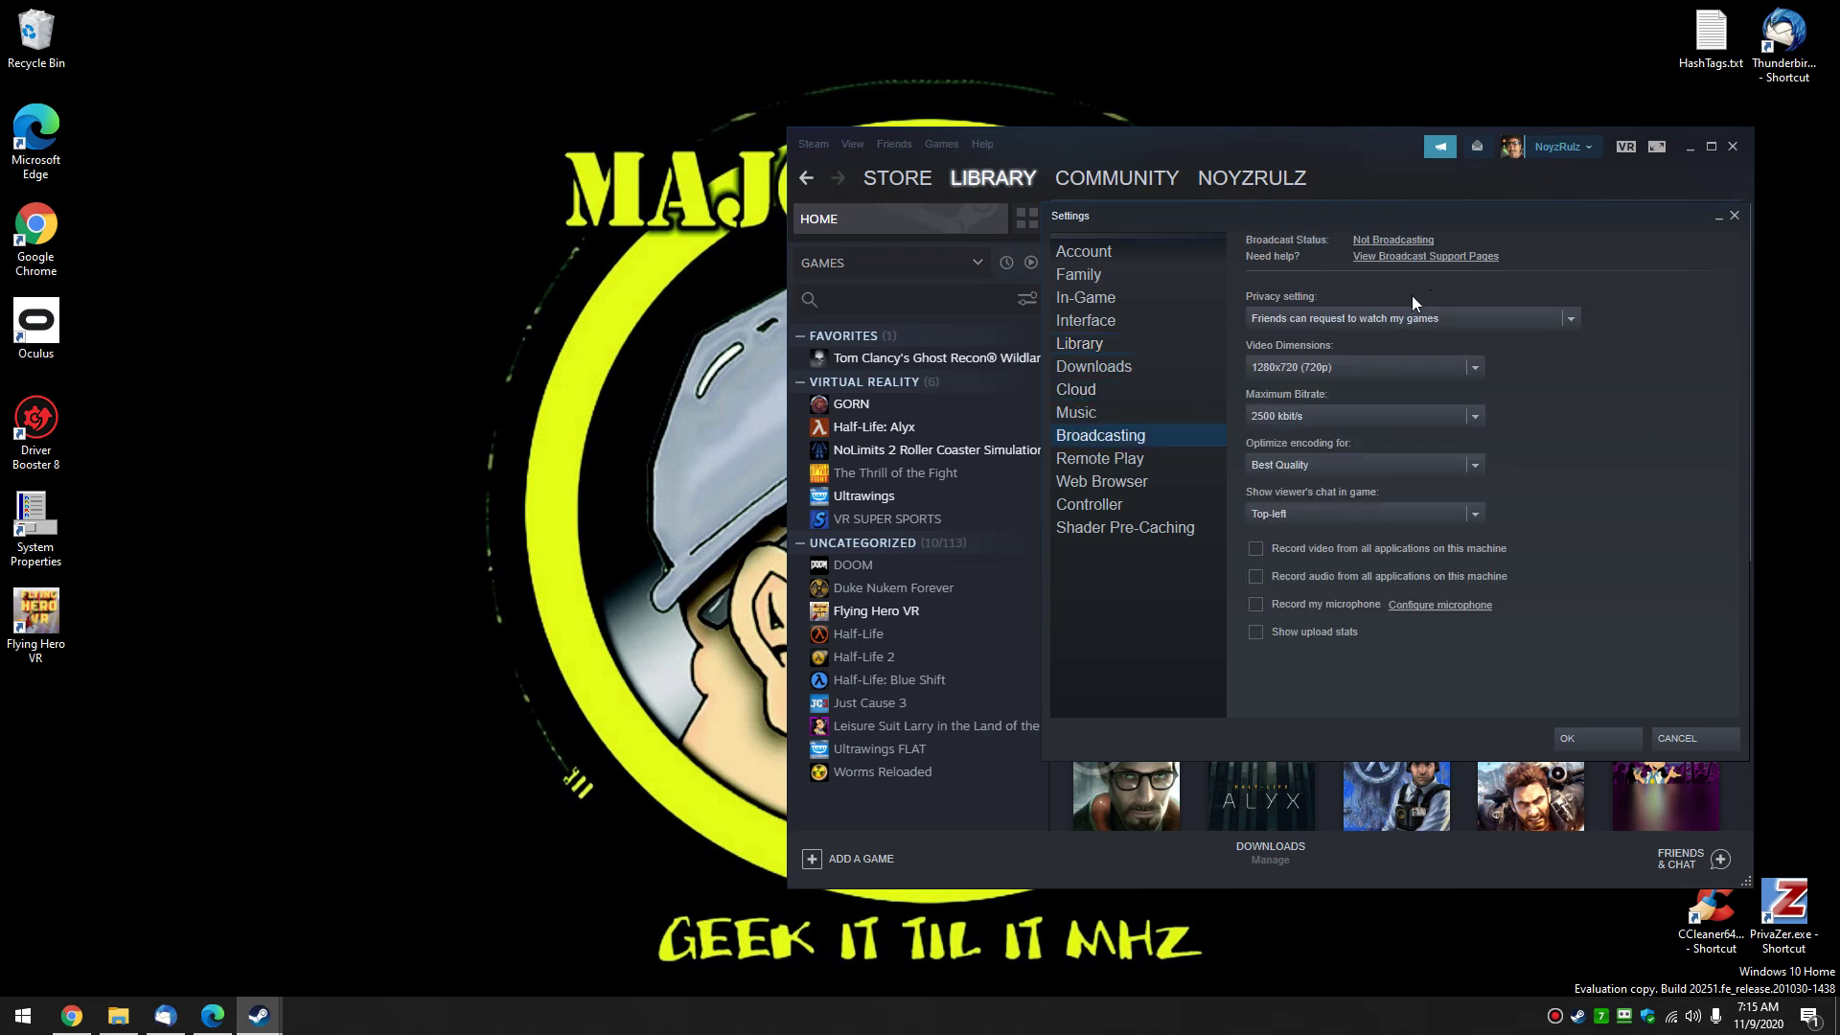
pyautogui.click(1107, 464)
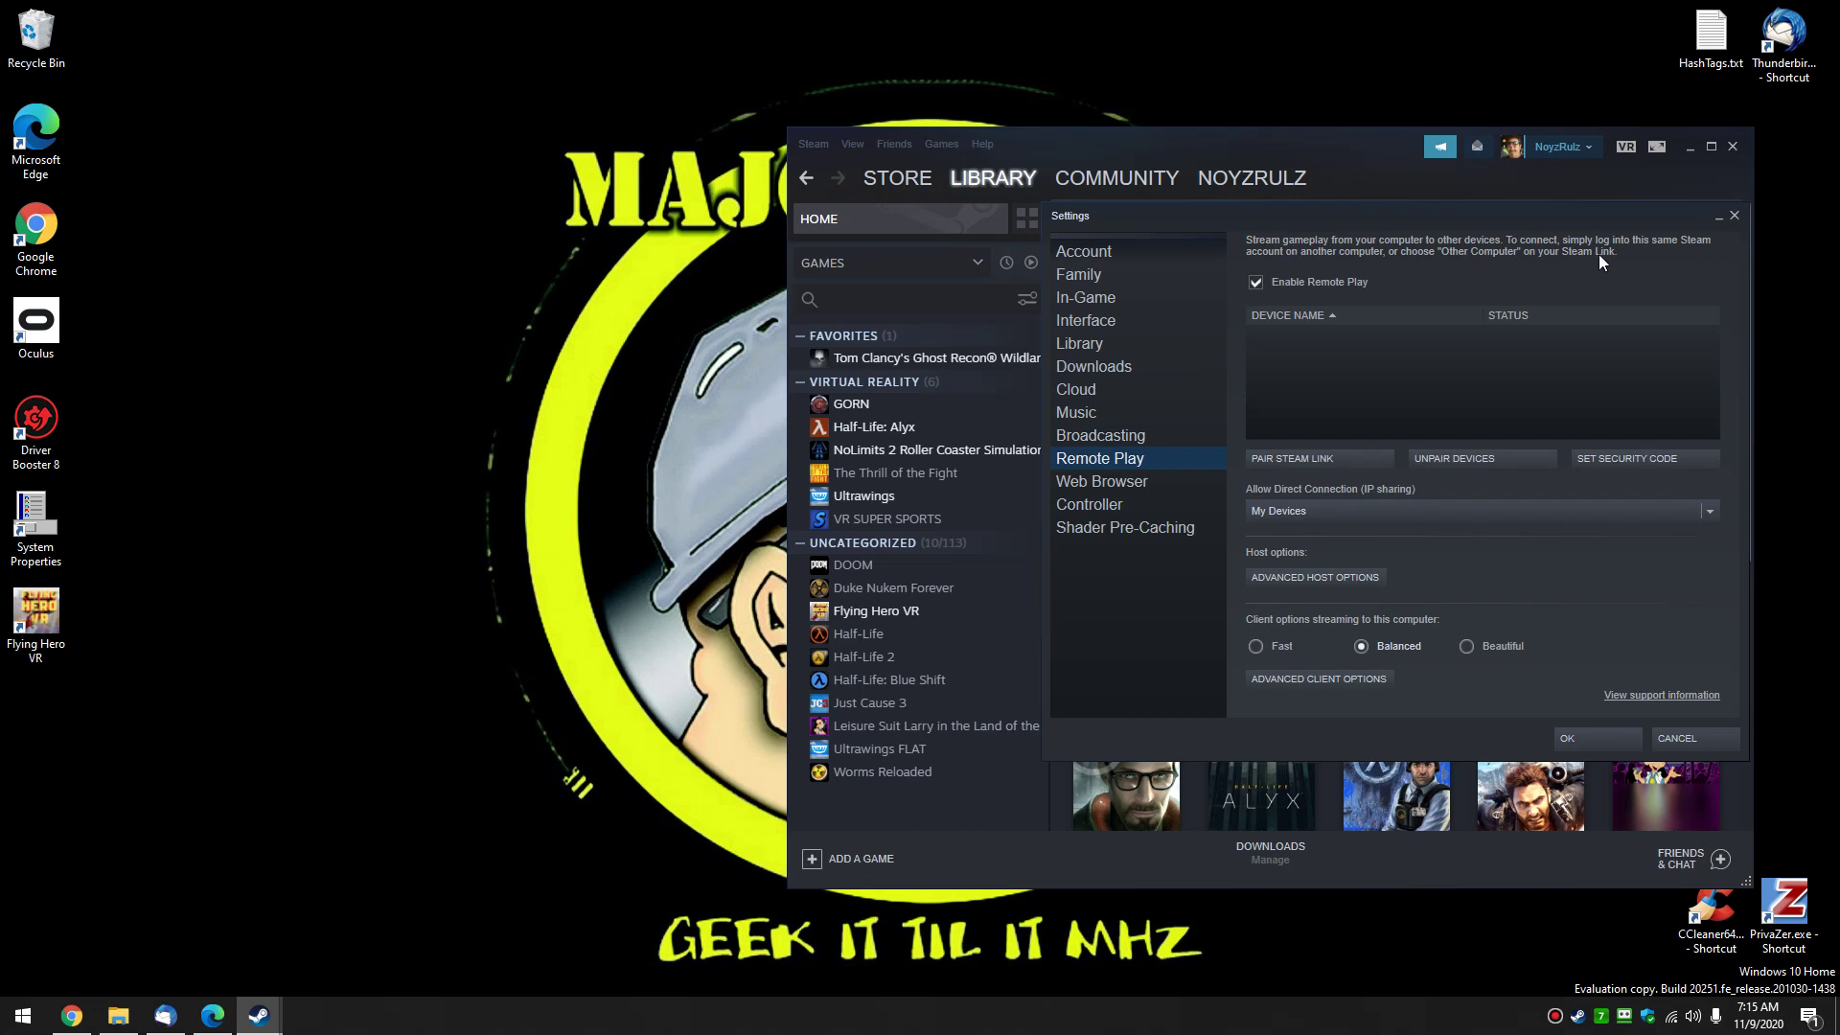
pyautogui.click(1106, 481)
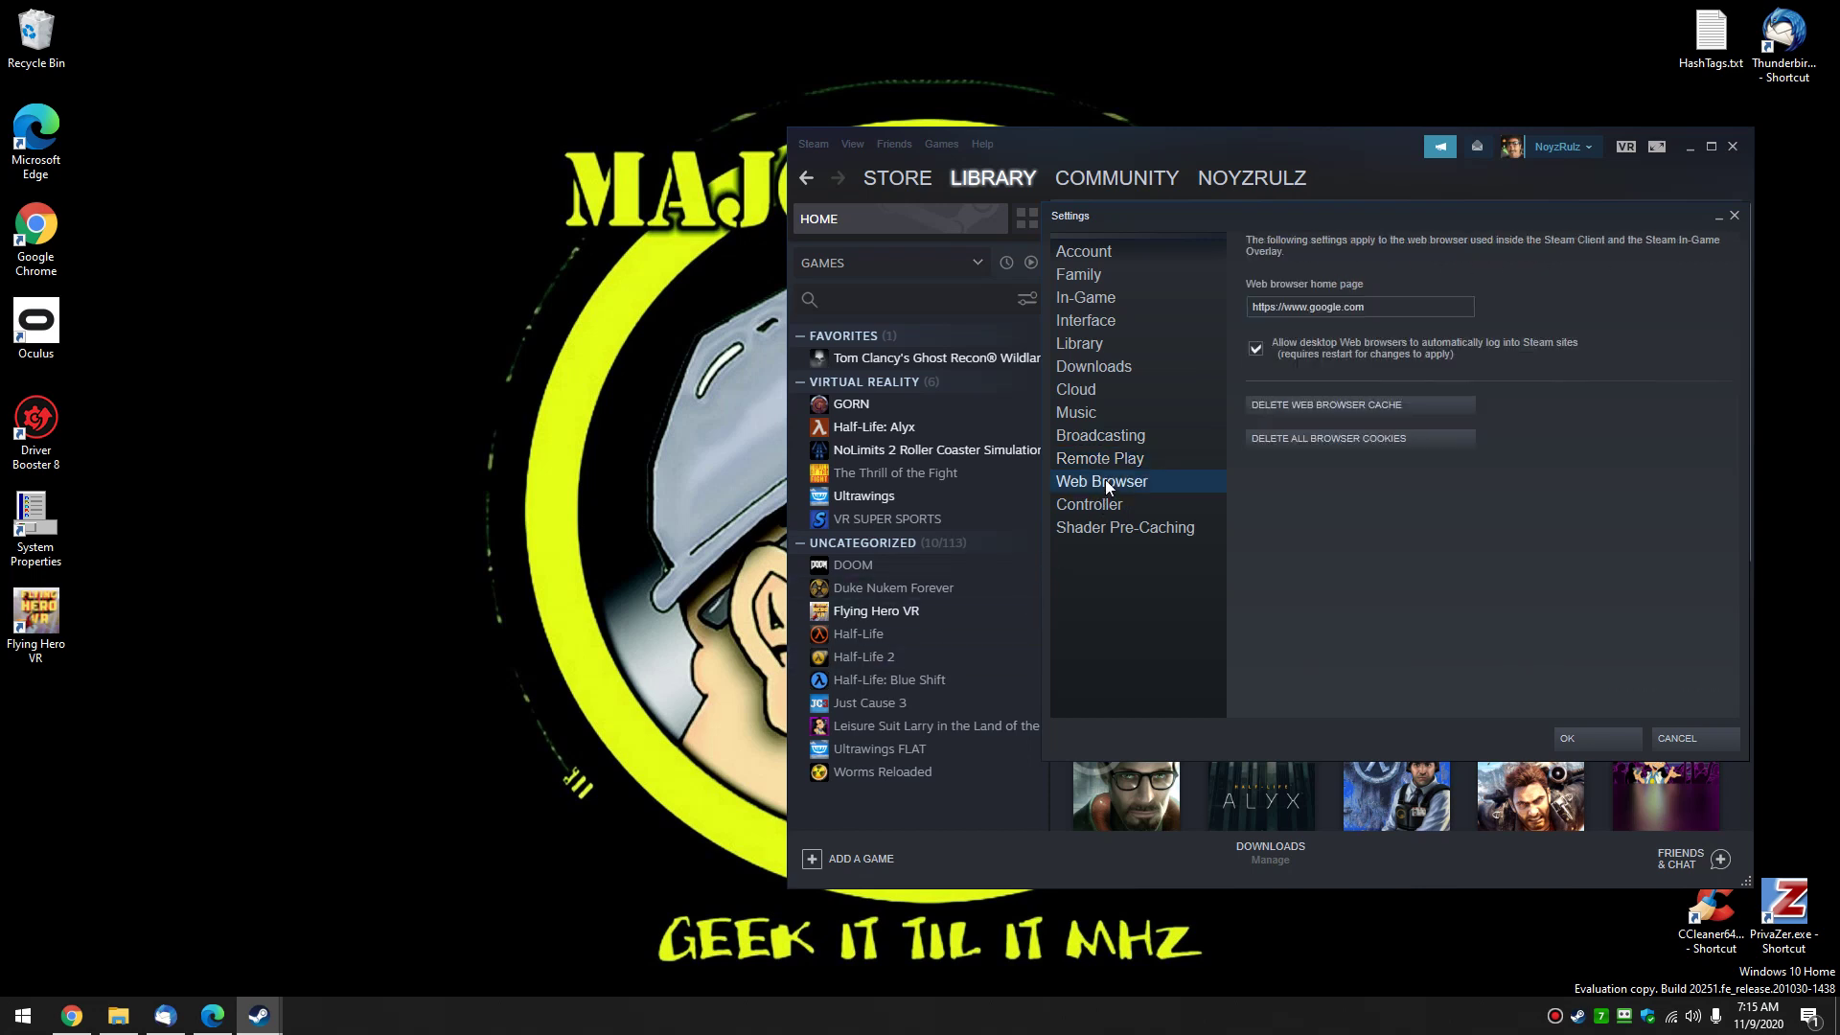
pyautogui.click(1151, 504)
pyautogui.click(1115, 347)
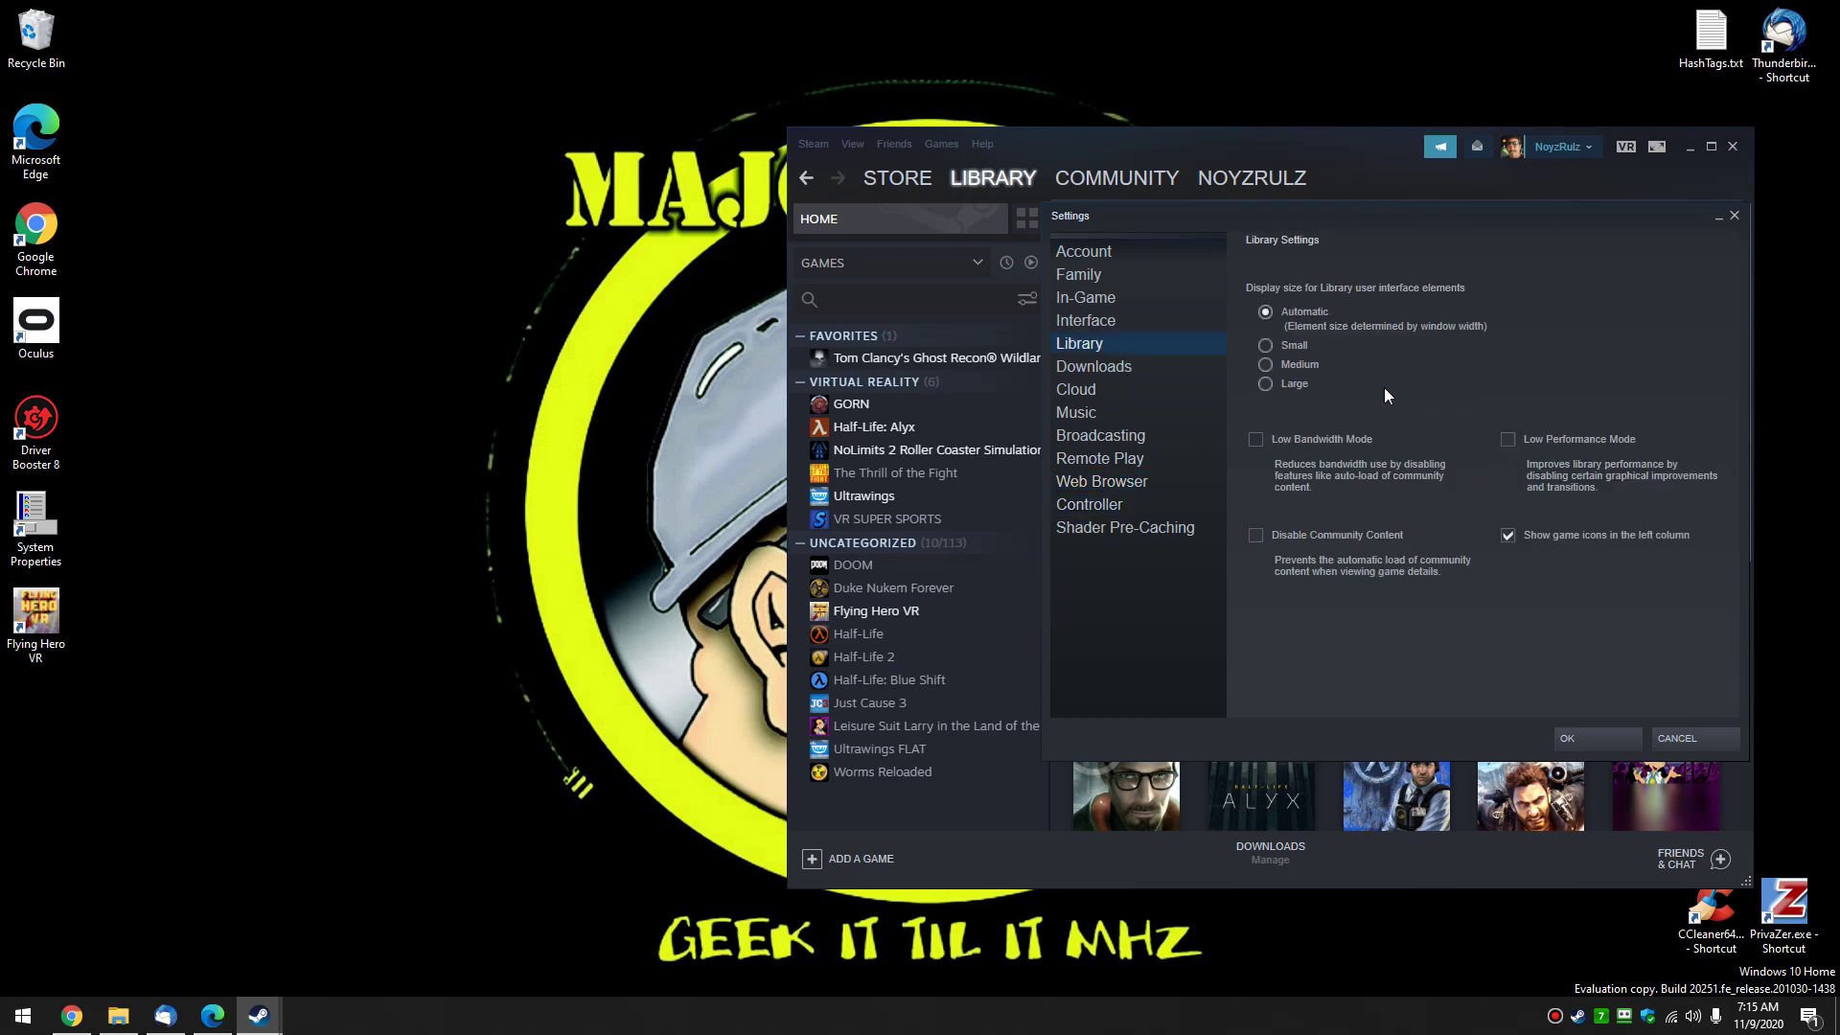
pyautogui.click(1734, 146)
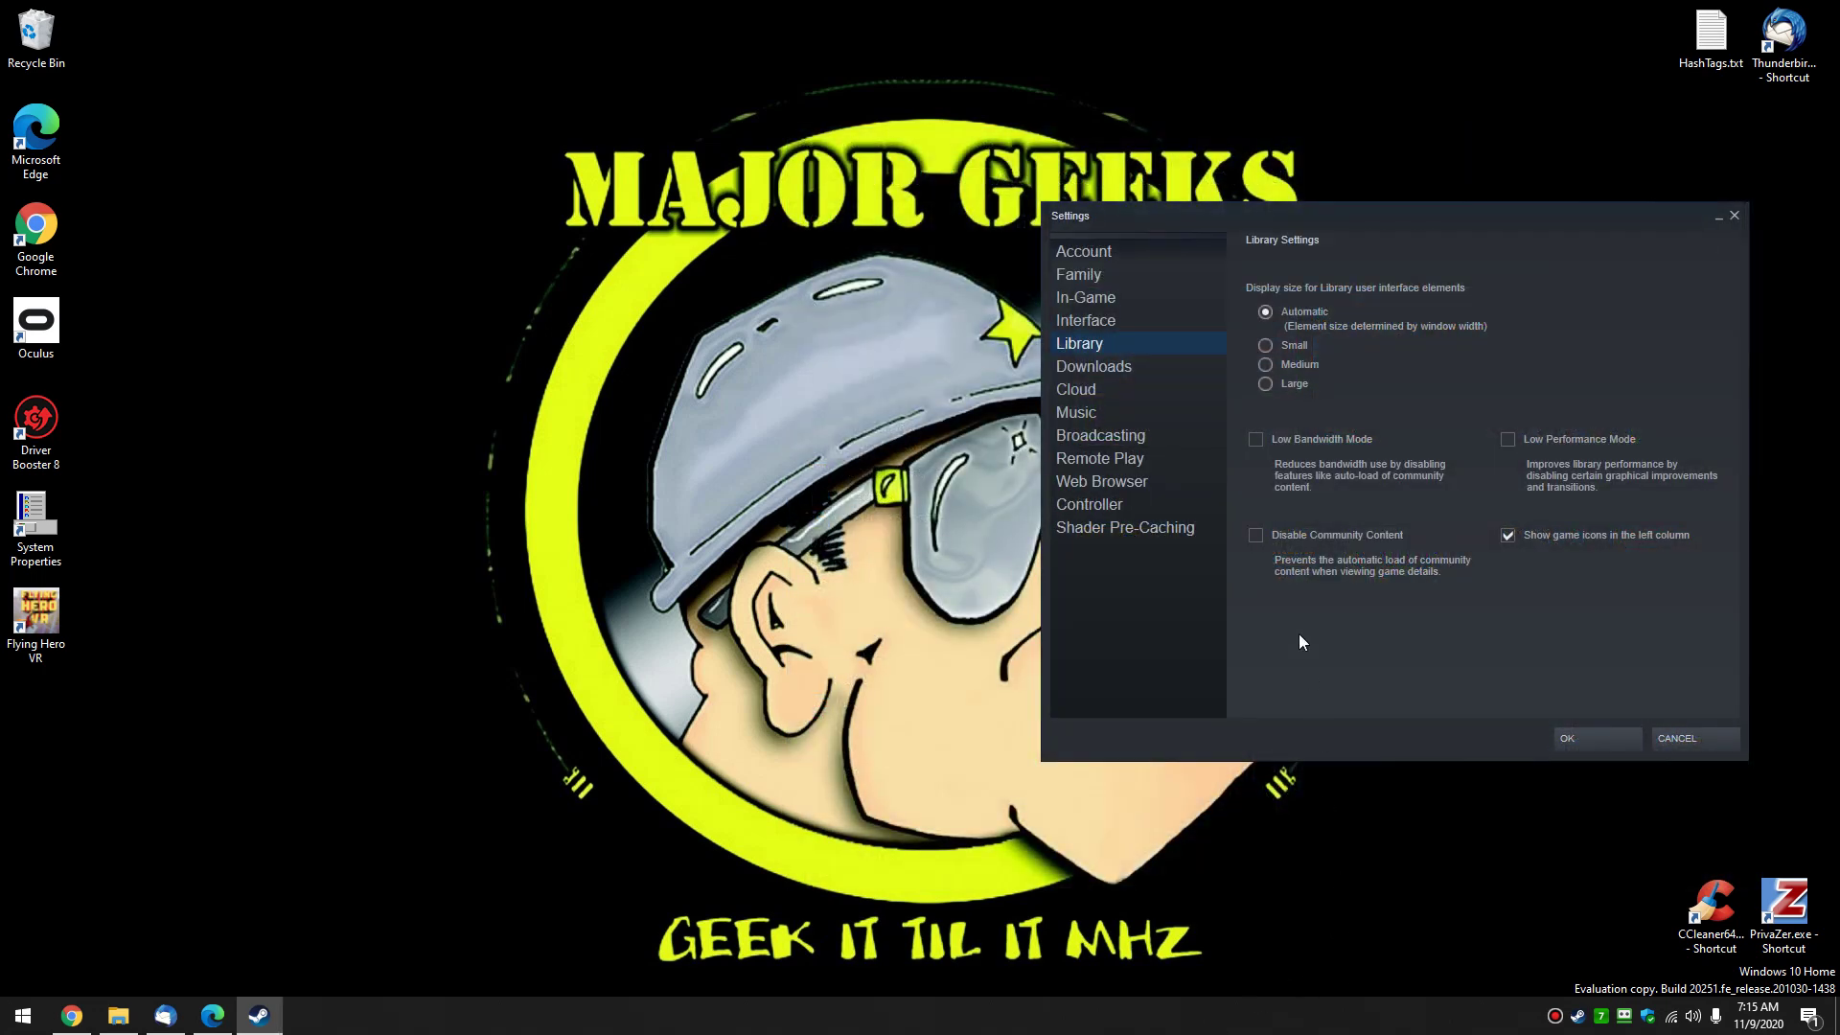
# Close Settings, exit Steam from its tray icon, and bring back the MajorGeeks article in Edge.
pyautogui.click(1653, 743)
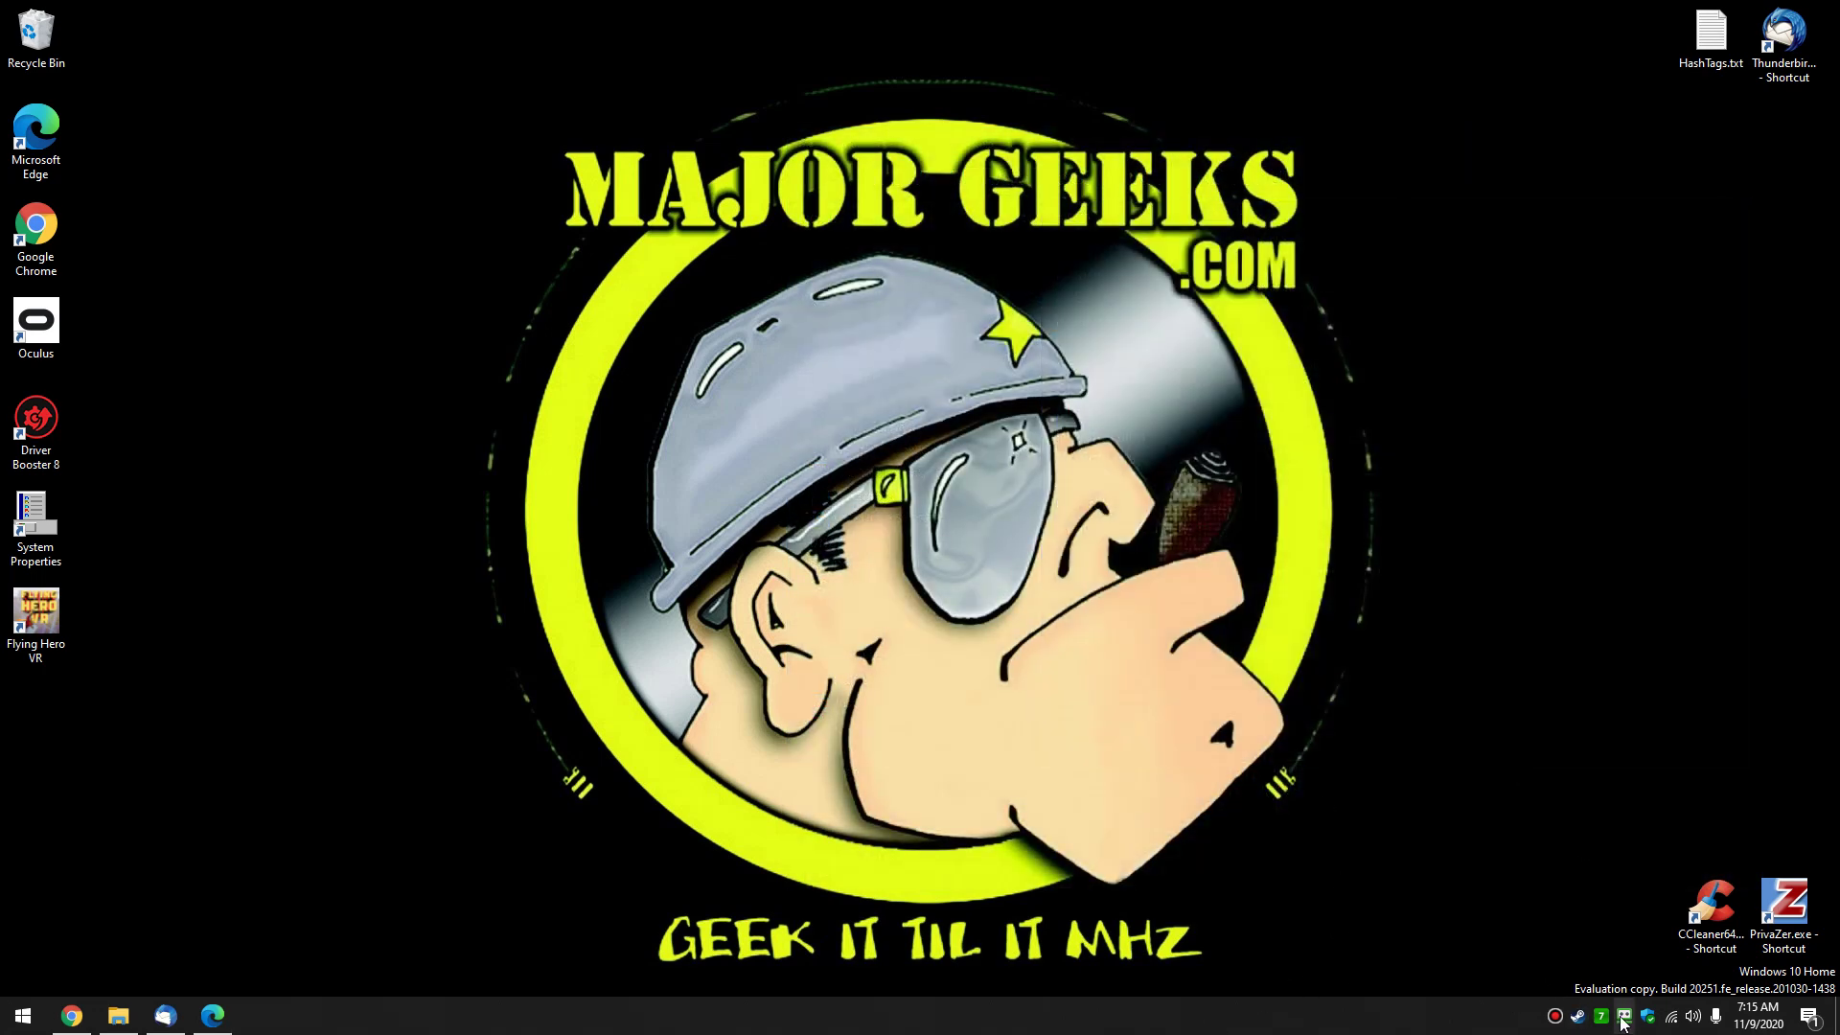
pyautogui.rightClick(1581, 1017)
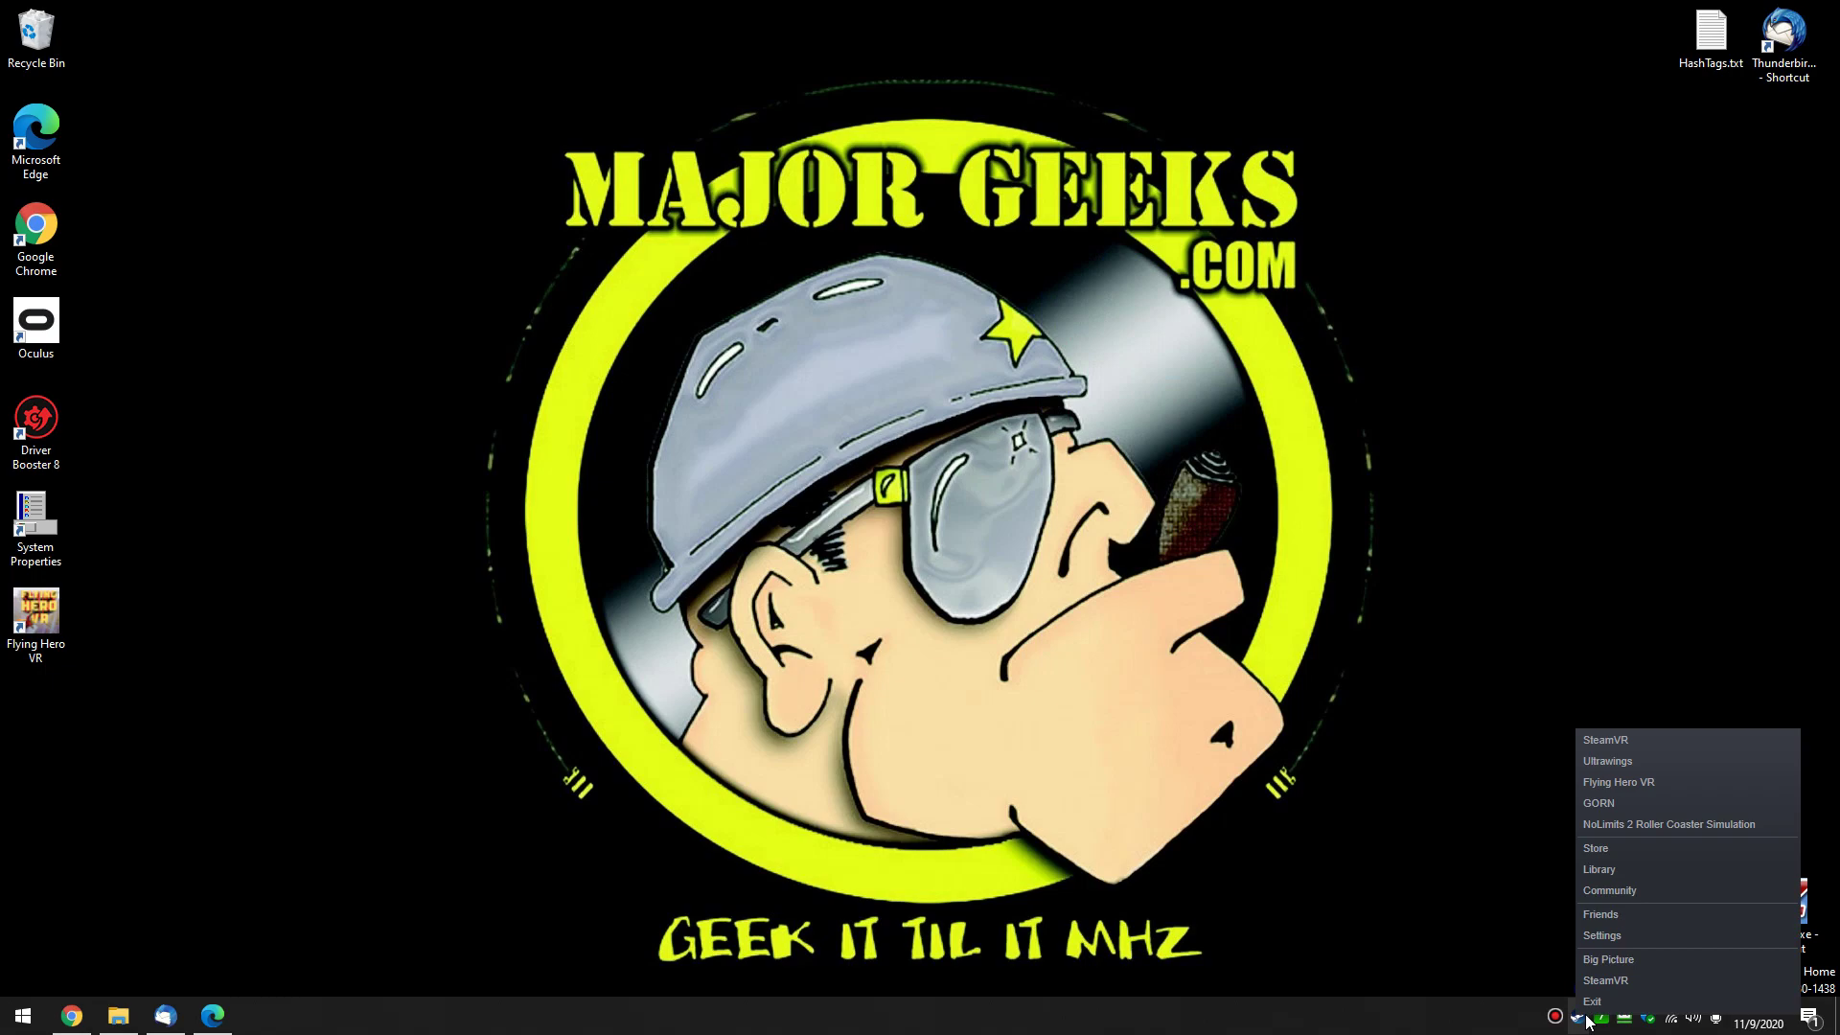
pyautogui.click(1629, 983)
pyautogui.click(213, 1016)
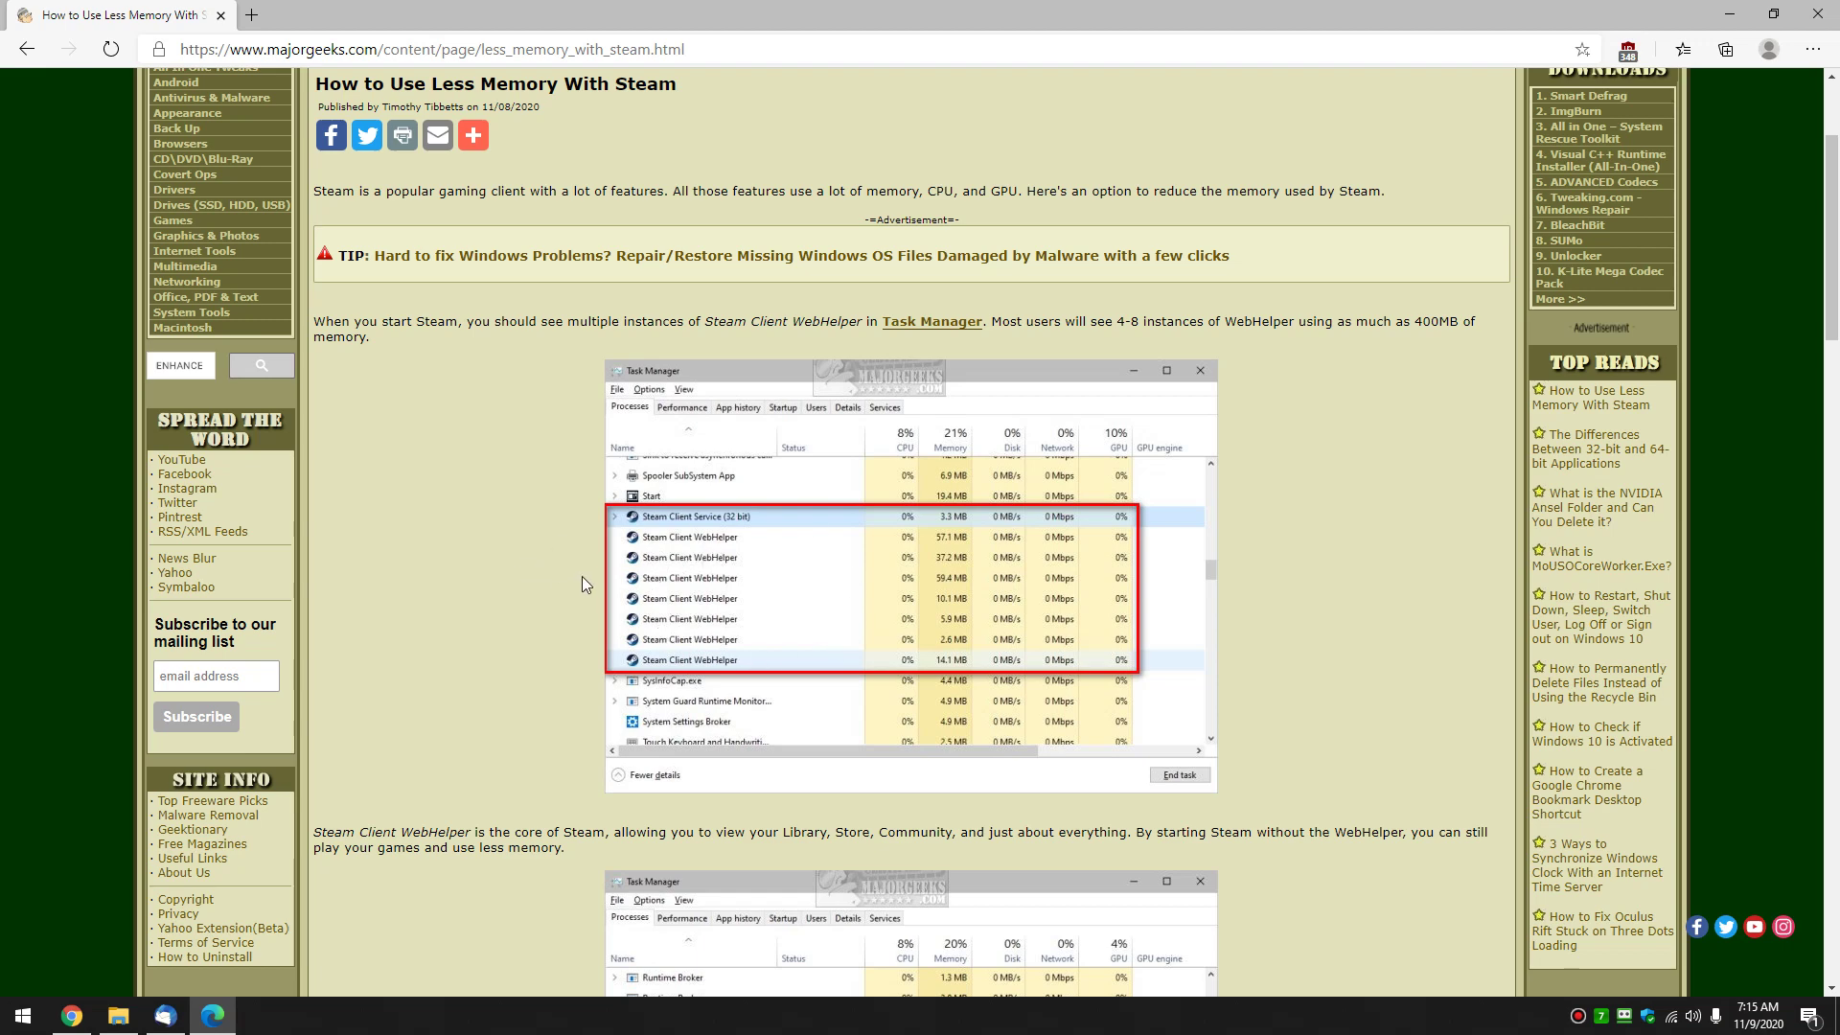
# Copy the article's steam.exe -no-browser +open steam://open/minigameslist command line.
pyautogui.scroll(-2, 583, 576)
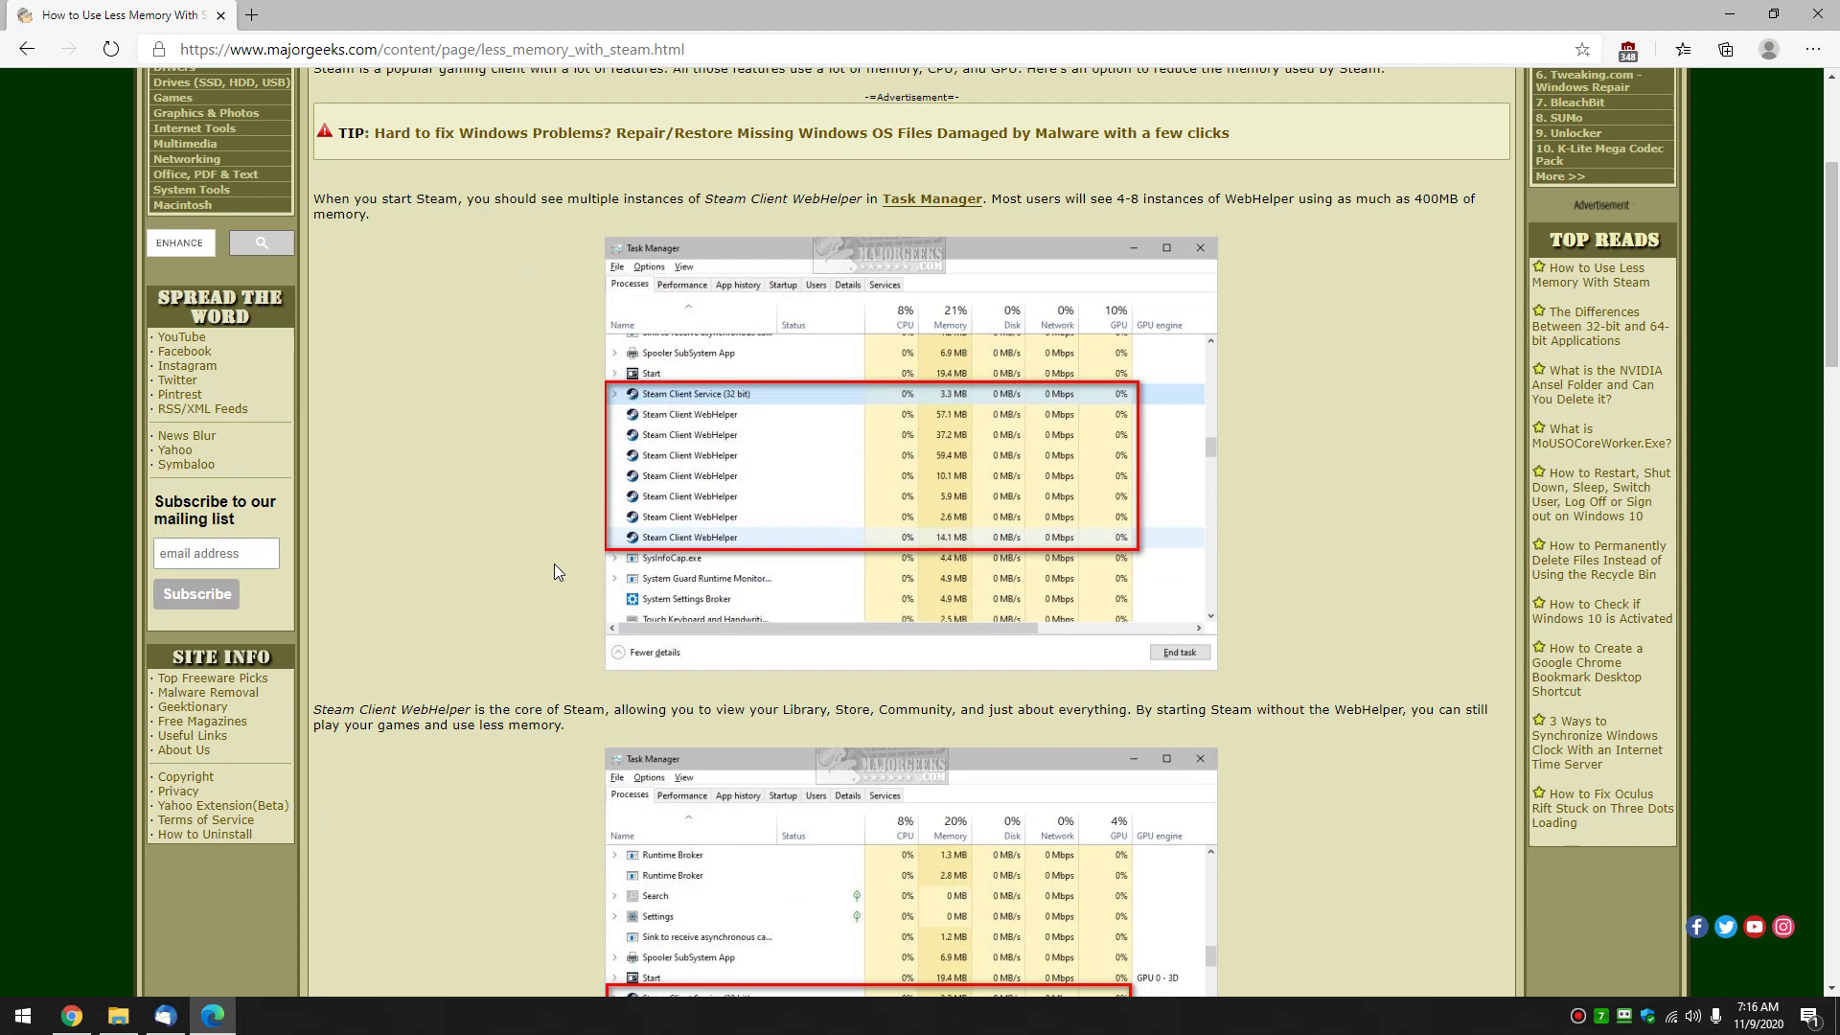
pyautogui.scroll(-4, 493, 554)
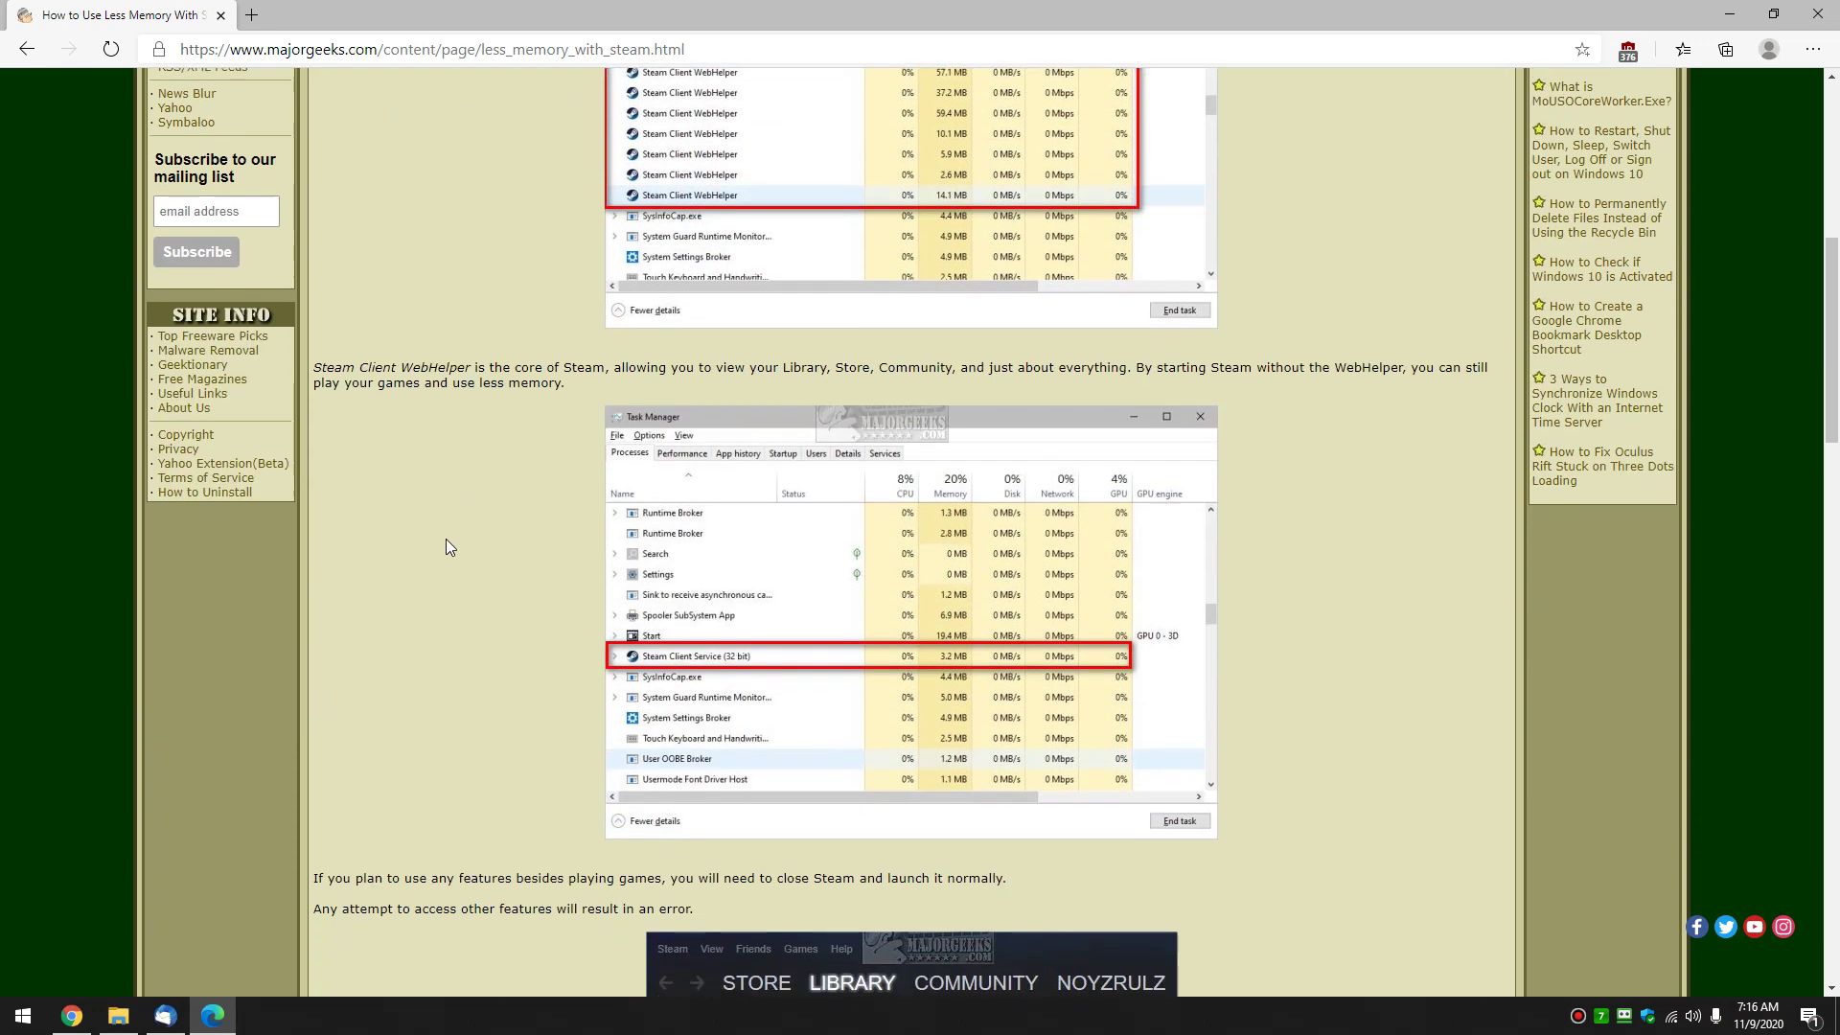
pyautogui.scroll(-2, 416, 548)
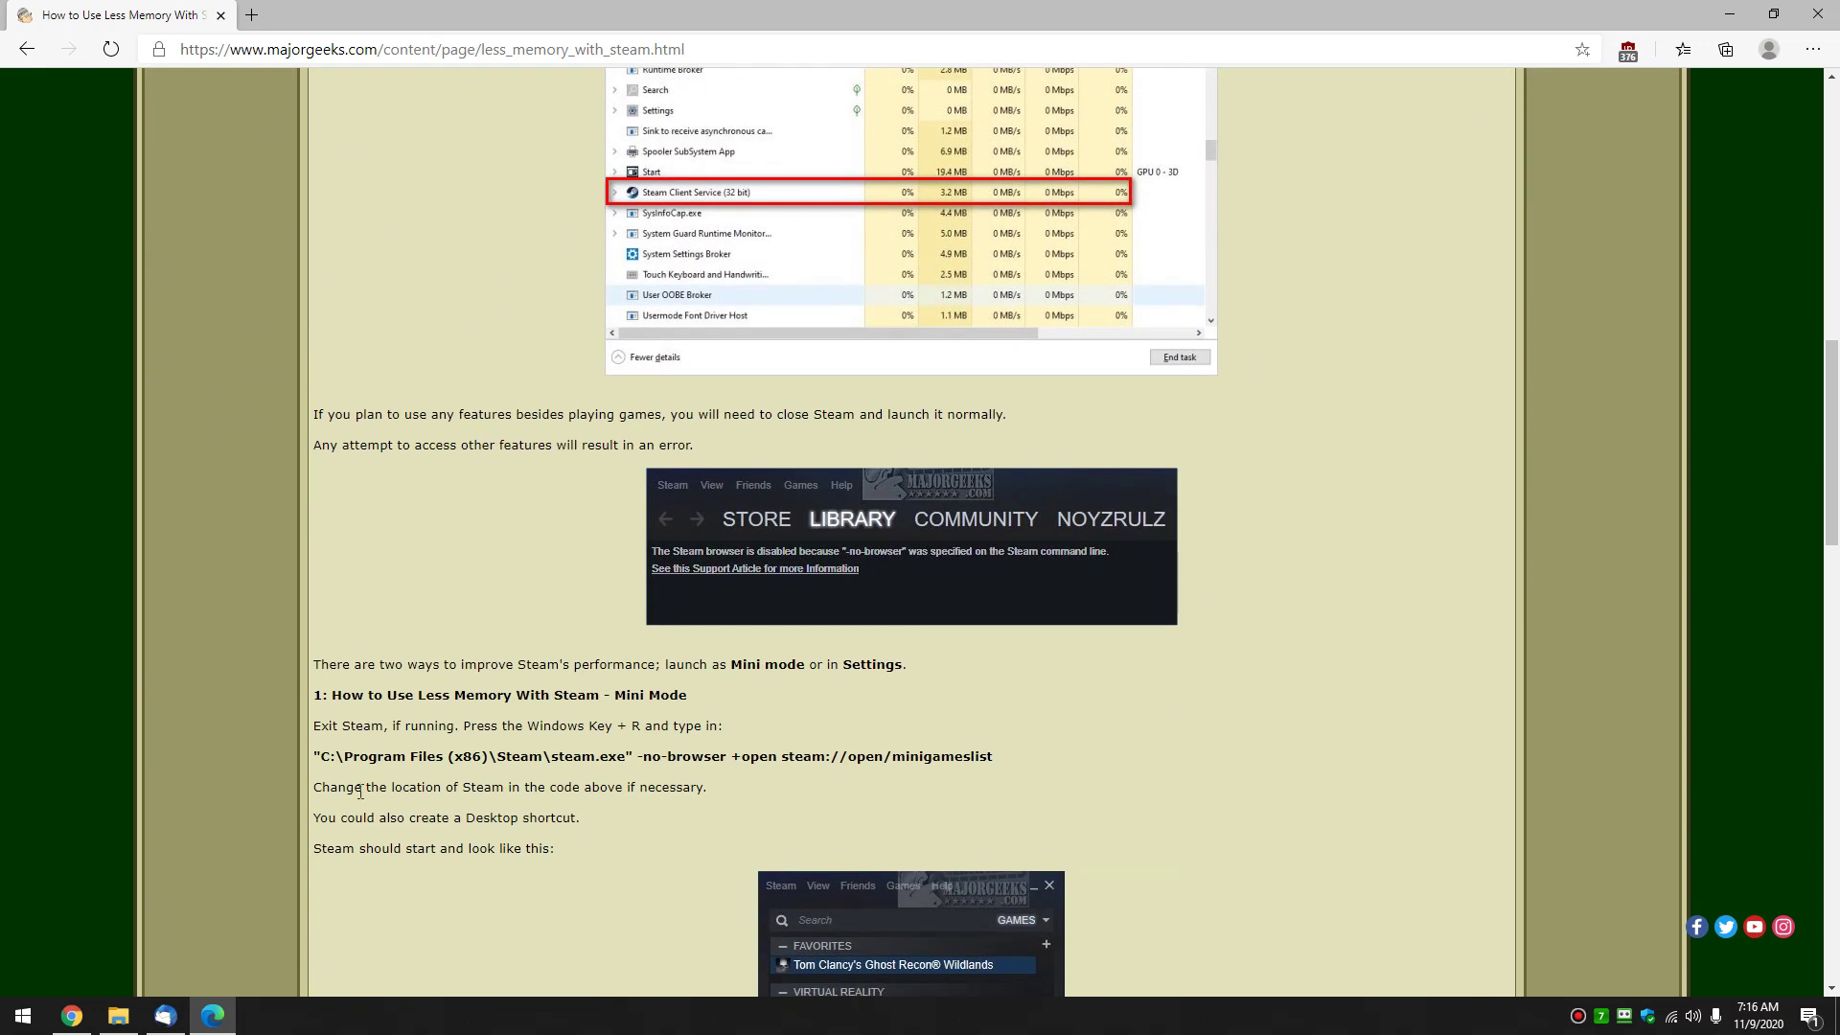
pyautogui.moveTo(315, 754); pyautogui.dragTo(993, 758)
pyautogui.rightClick(994, 758)
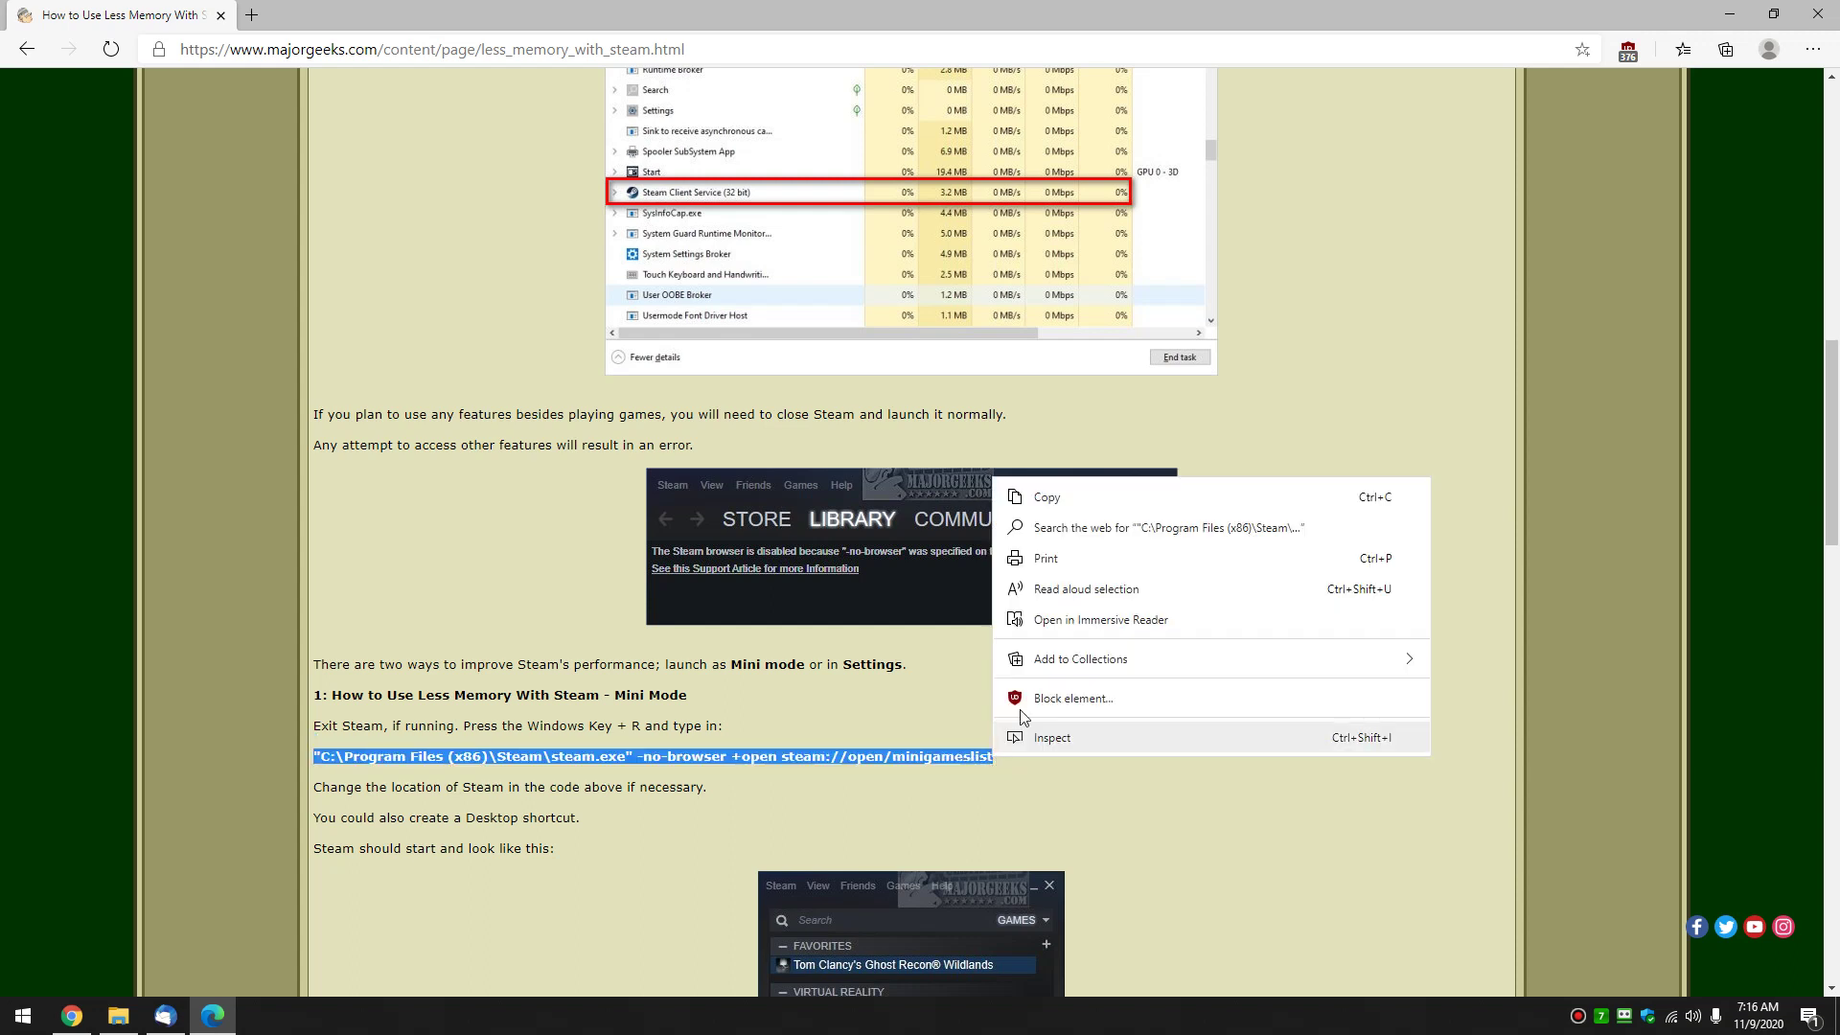
pyautogui.click(1044, 485)
pyautogui.click(947, 699)
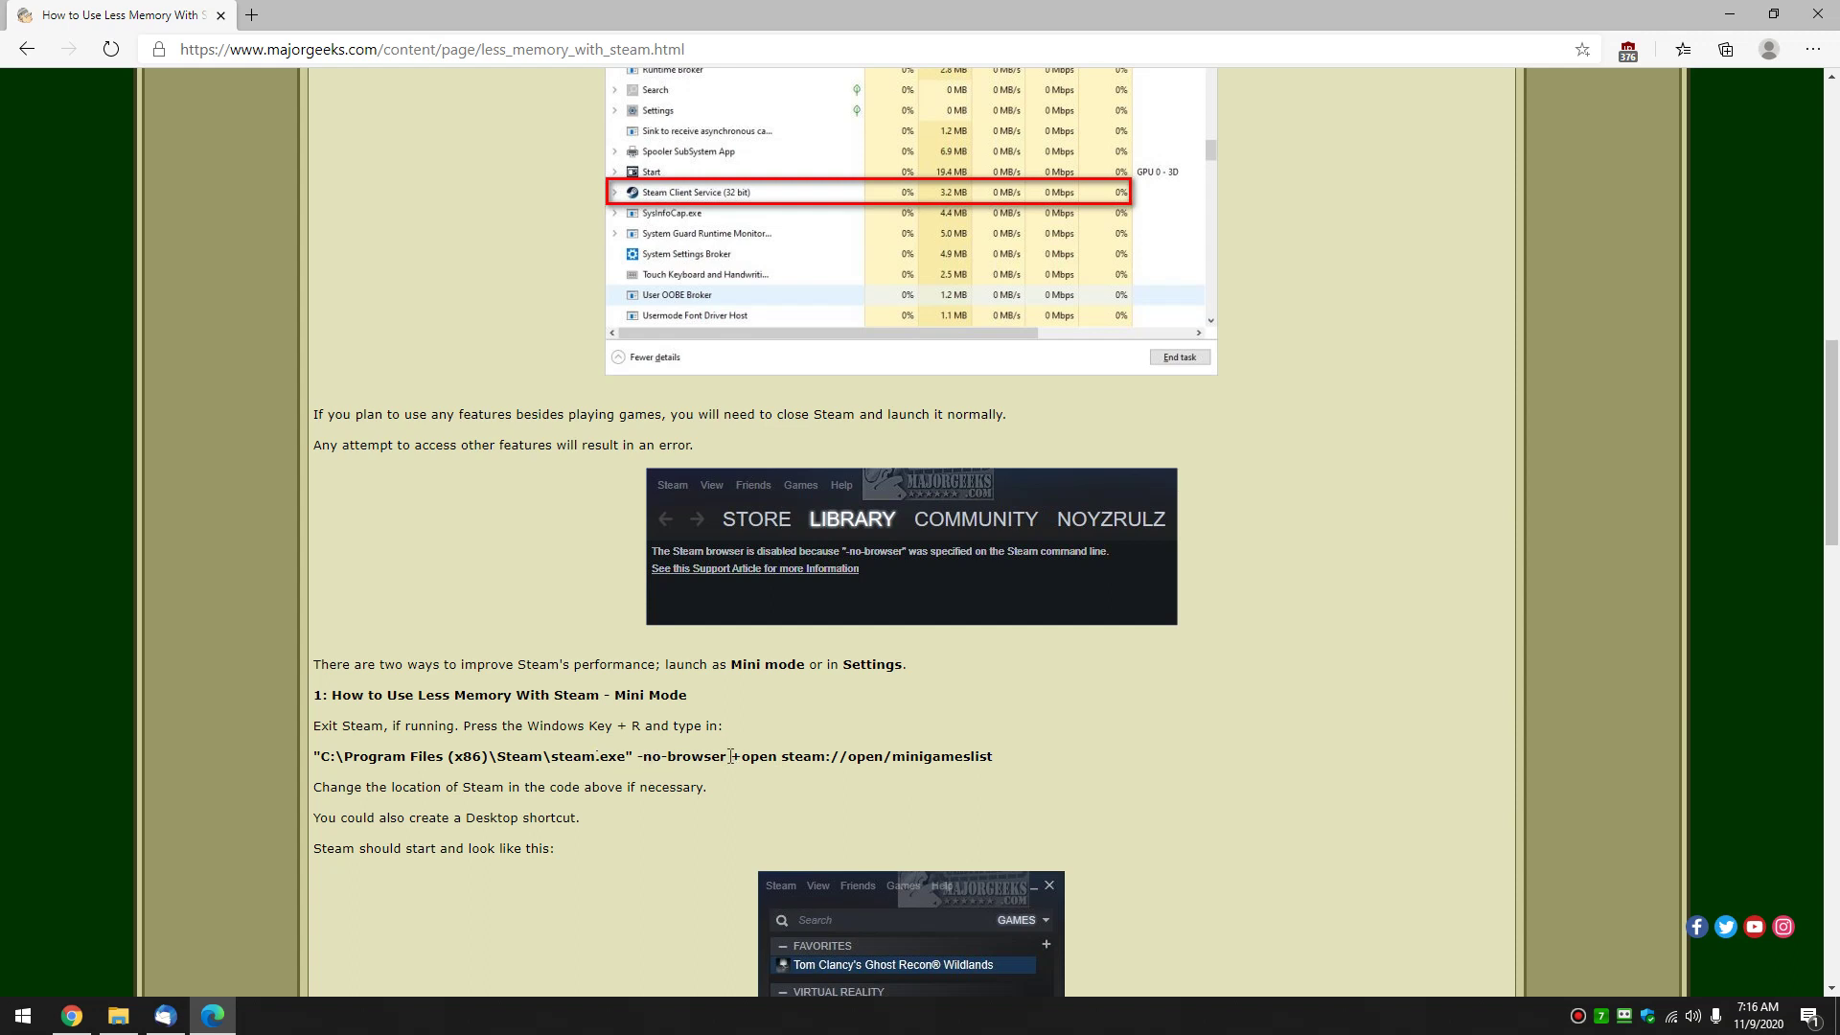
pyautogui.moveTo(731, 756); pyautogui.dragTo(996, 760)
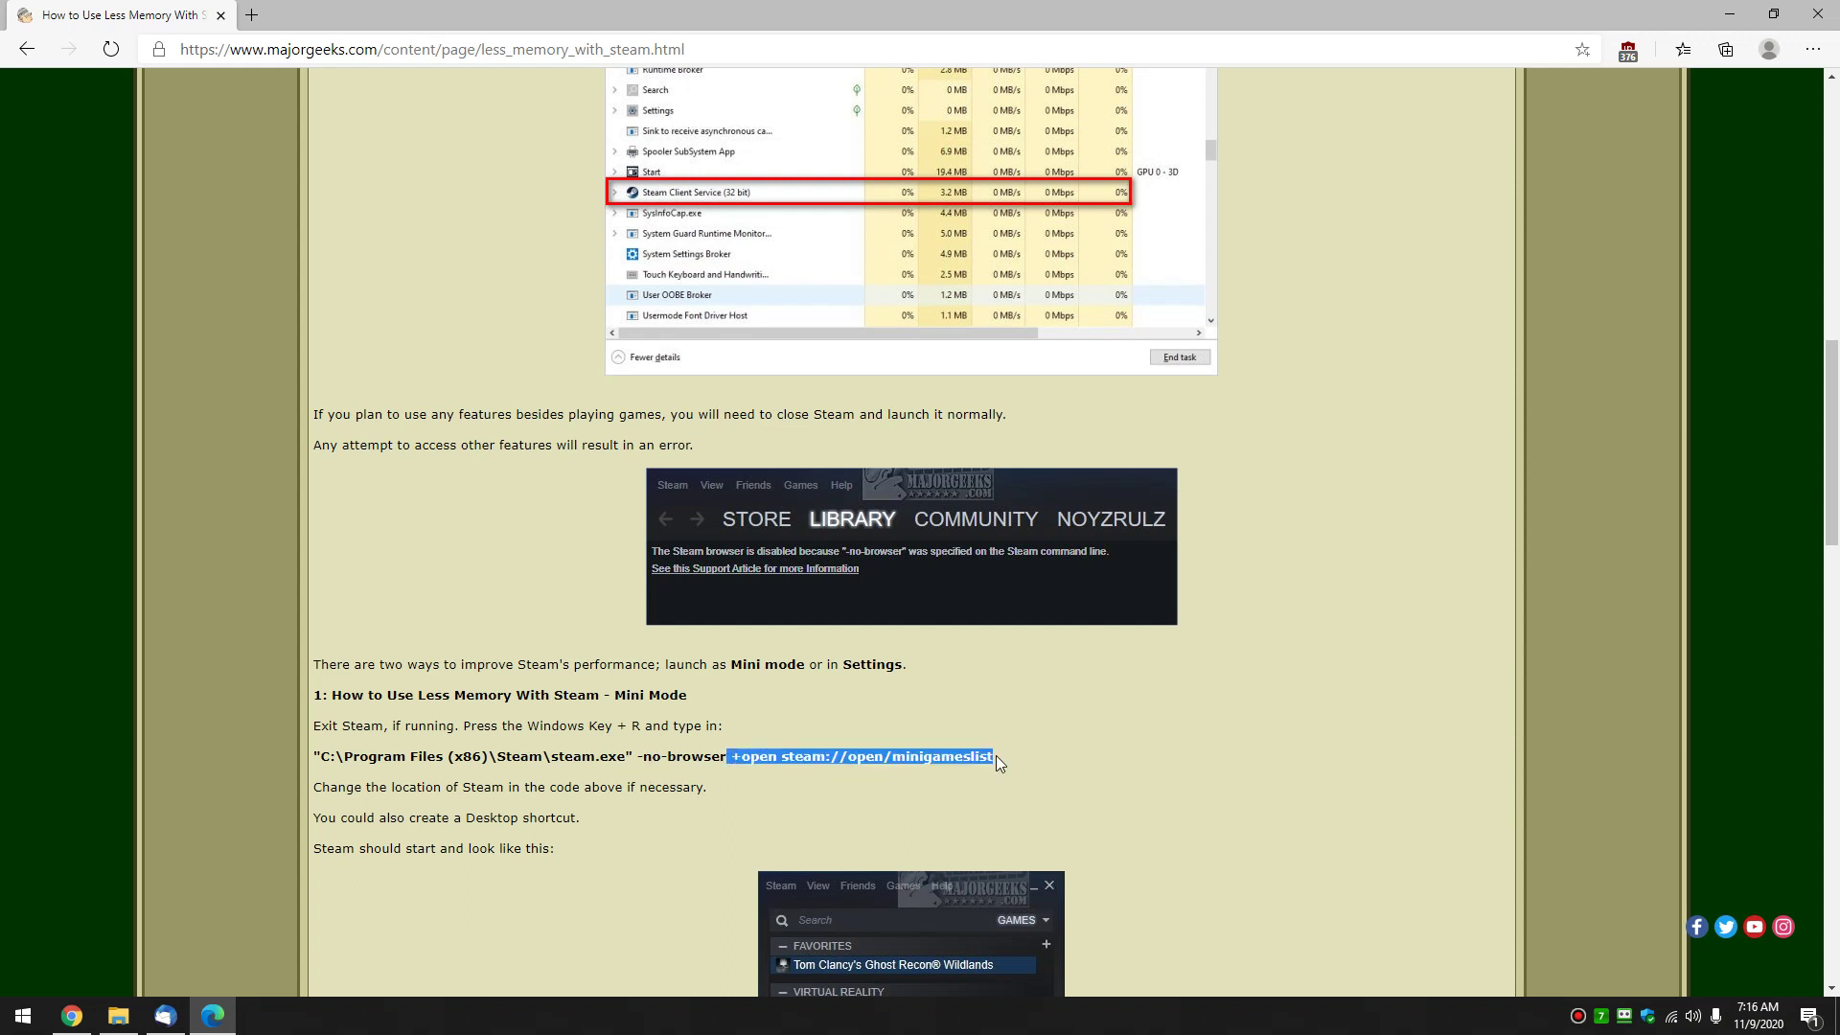
pyautogui.click(996, 757)
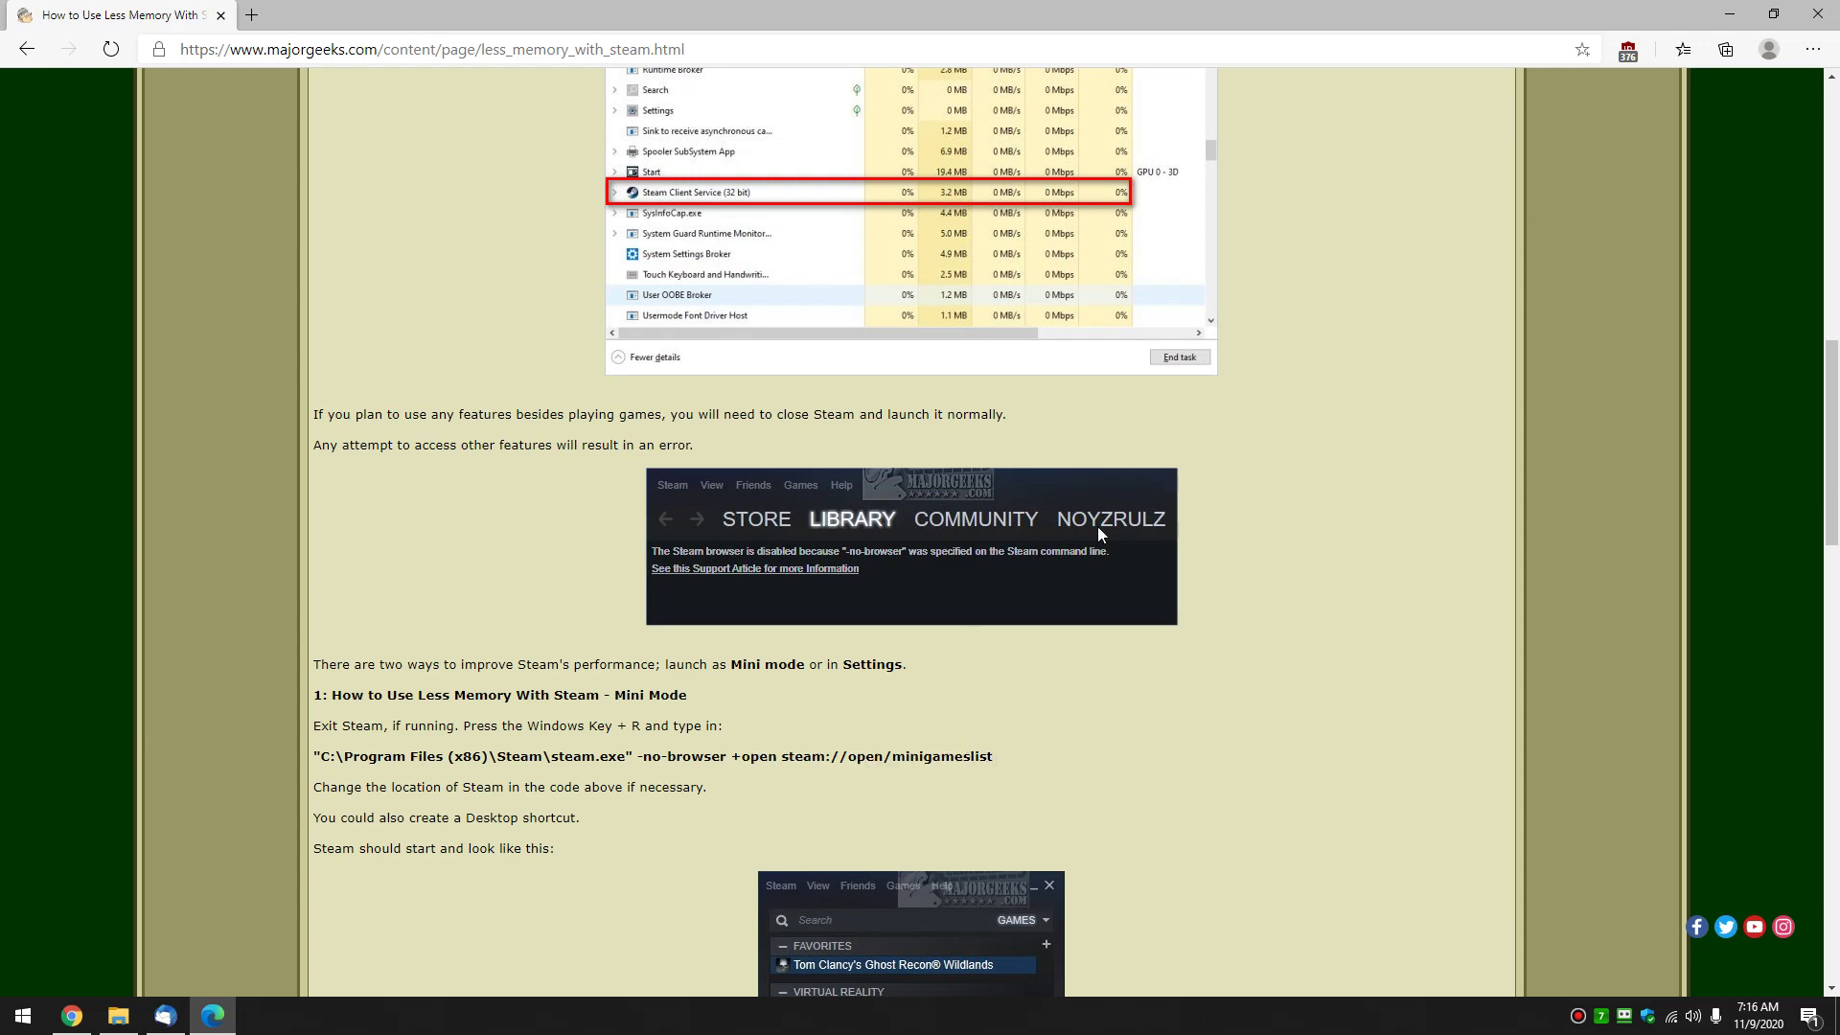
# Reload the article, then in the Run box shorten the Steam path to C:\Steam\steam.exe.
pyautogui.press('F5')
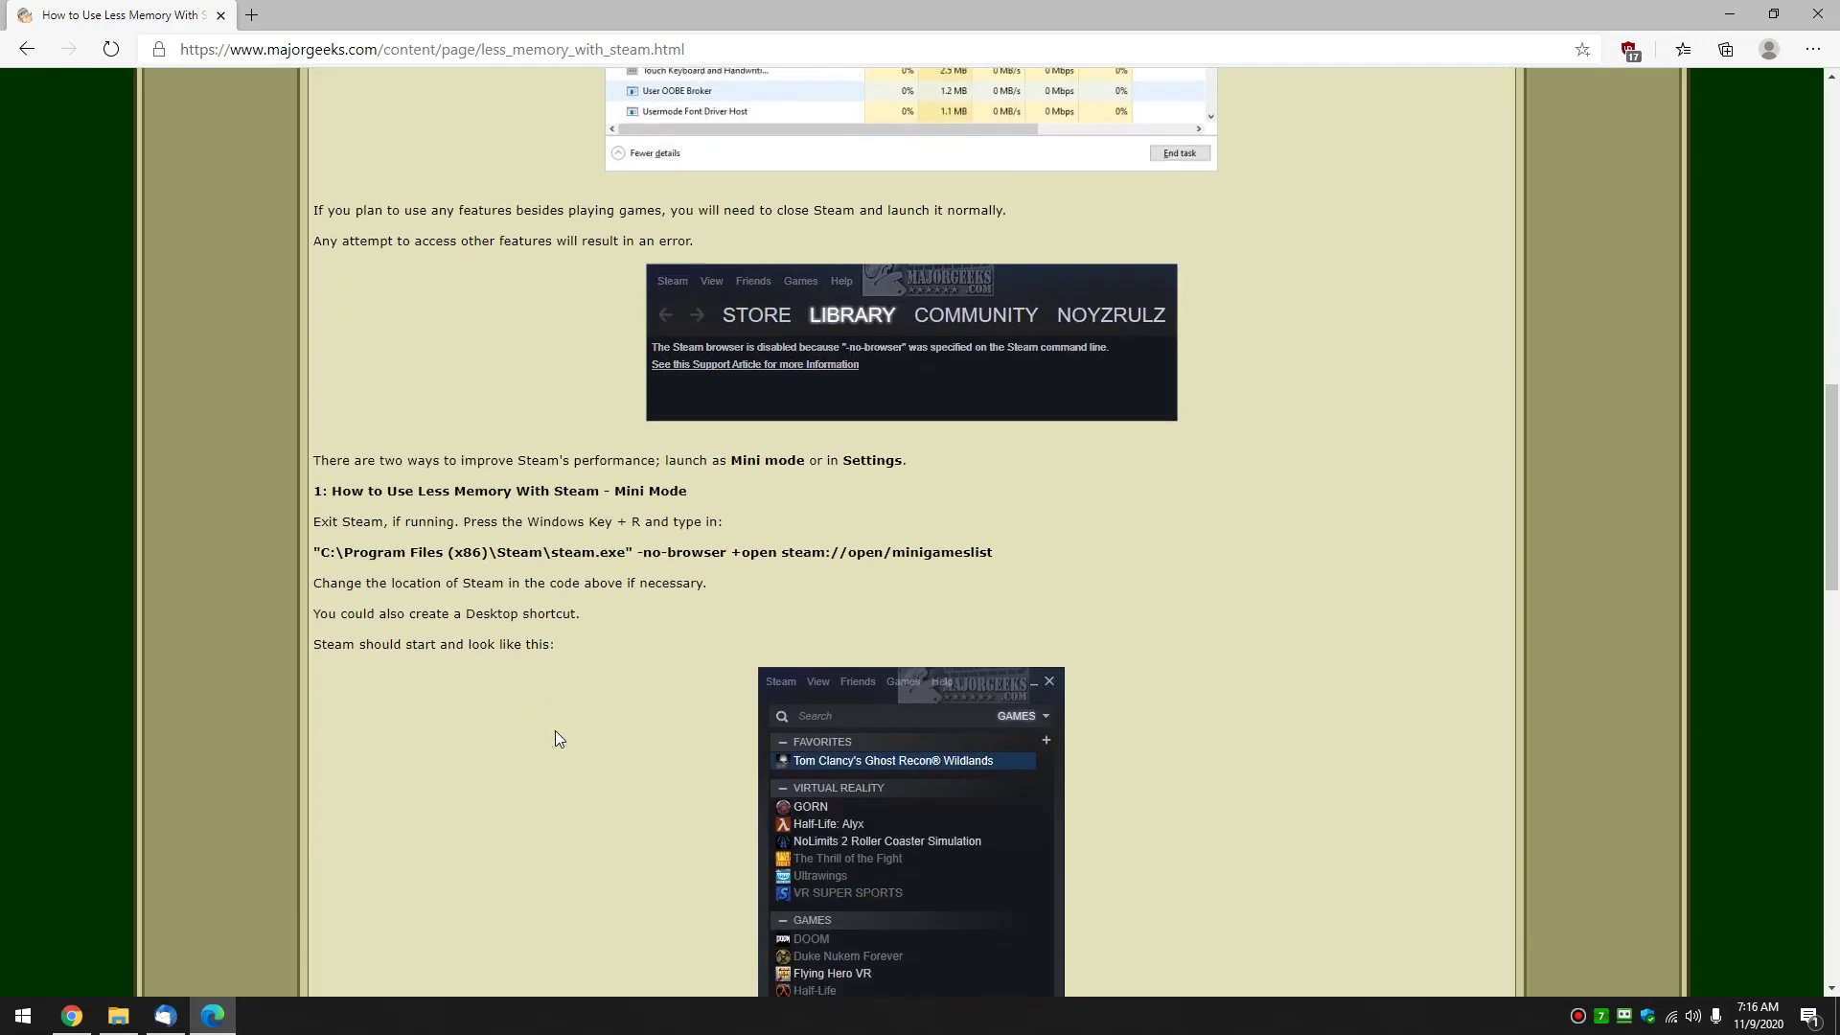
pyautogui.press('super+r')
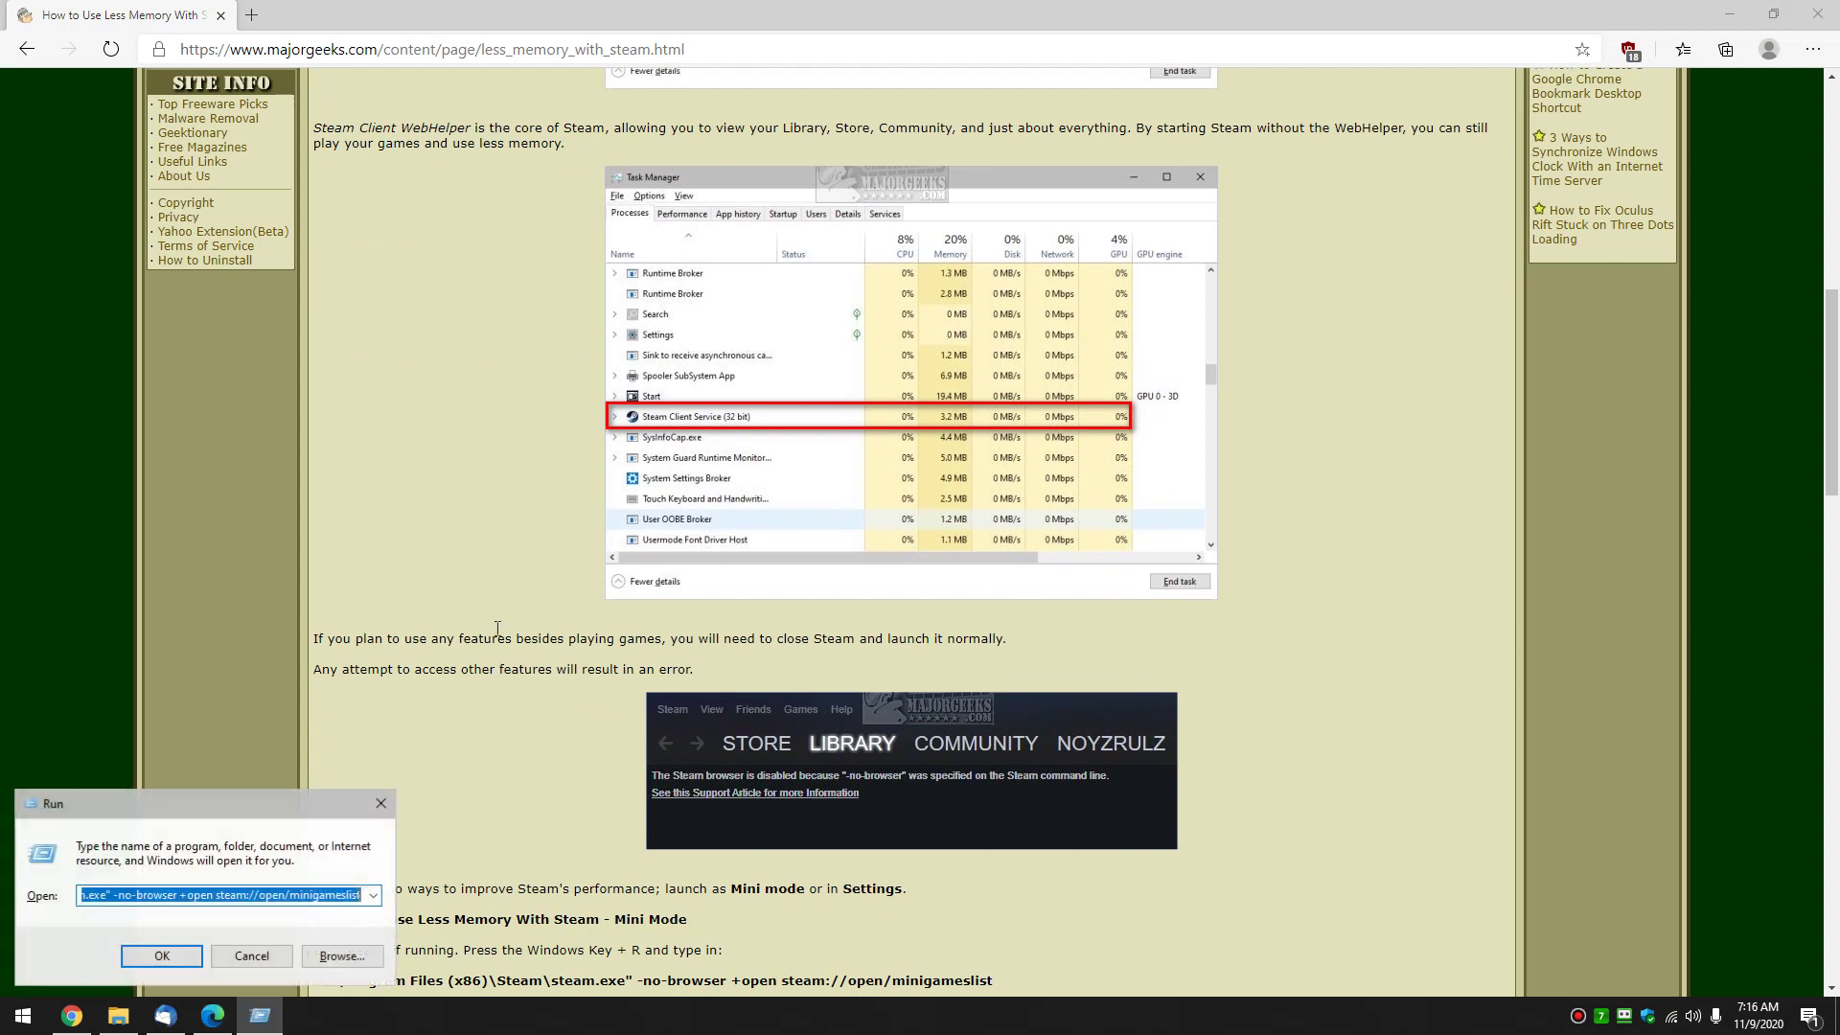
pyautogui.press('End')
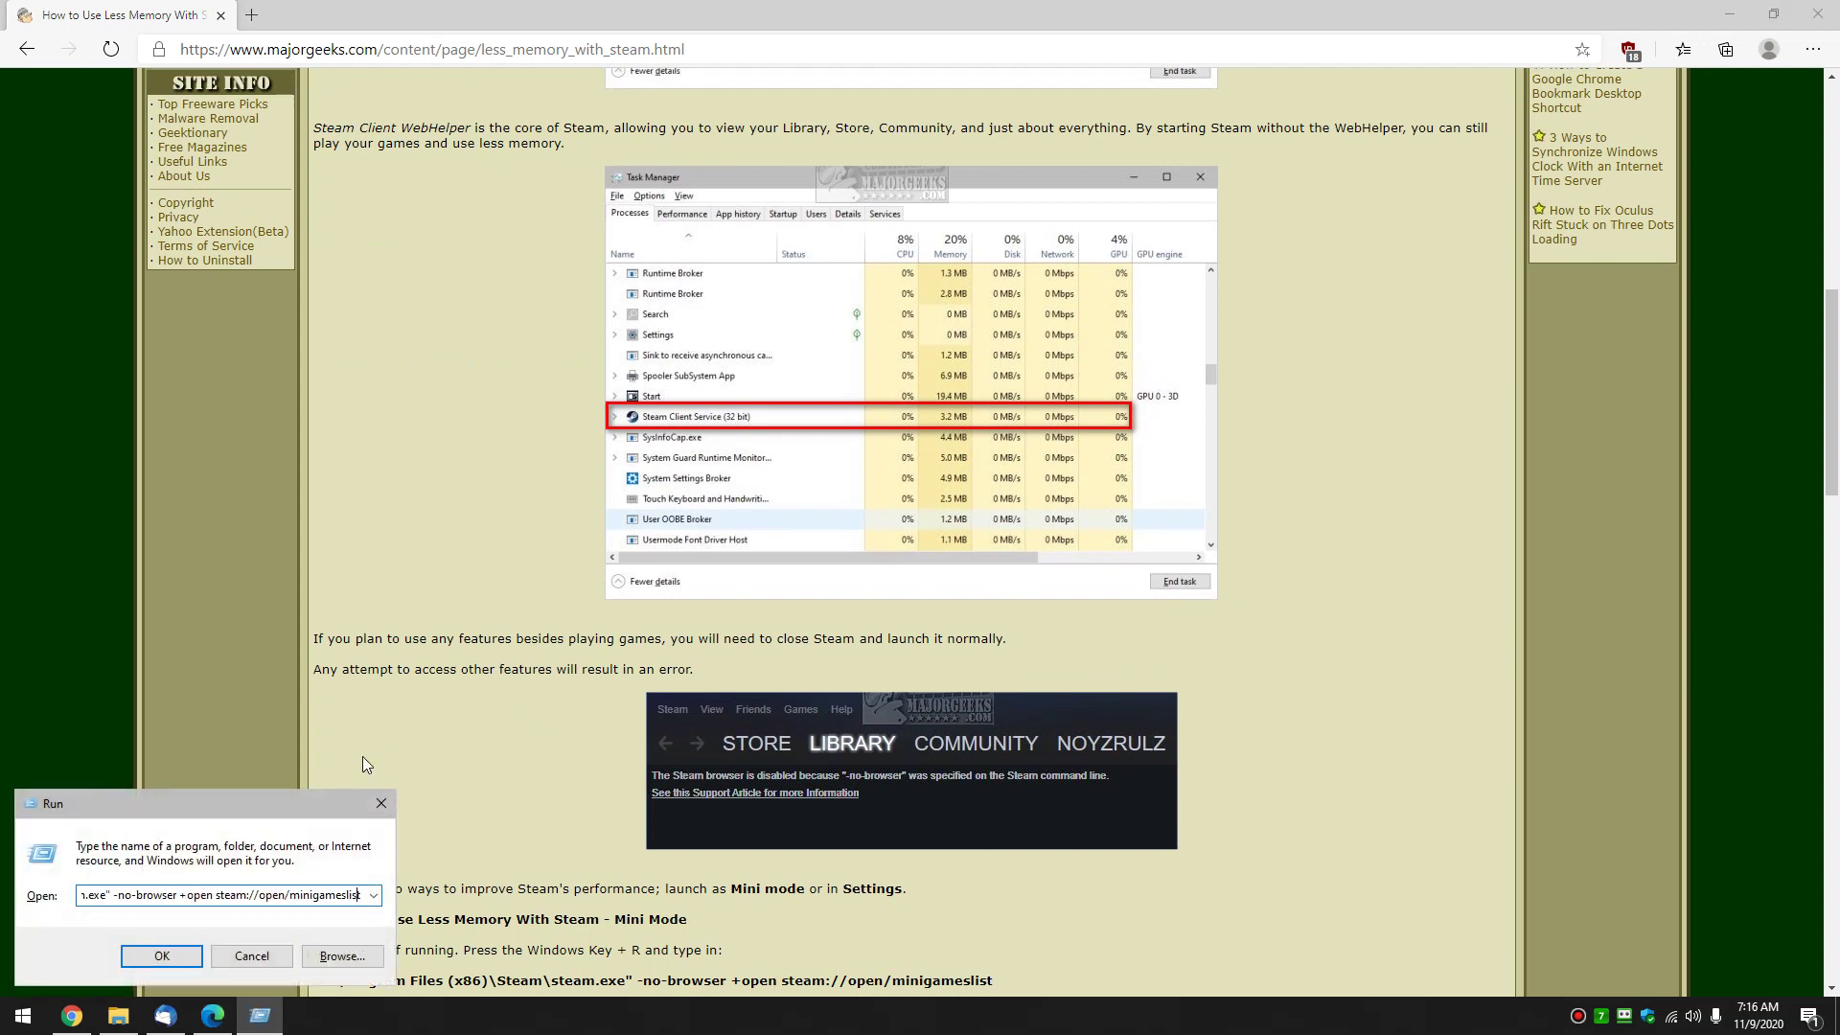
pyautogui.press('Left')
pyautogui.press('Left')
pyautogui.press('Left')
pyautogui.press('Left')
pyautogui.press('Left')
pyautogui.press('Left')
pyautogui.press('Left')
pyautogui.press('Left')
pyautogui.press('Left')
pyautogui.press('Left')
pyautogui.press('Left')
pyautogui.press('Left')
pyautogui.press('Left')
pyautogui.press('Left')
pyautogui.press('Left')
pyautogui.press('Left')
pyautogui.press('Left')
pyautogui.press('Left')
pyautogui.press('Left')
pyautogui.press('Left')
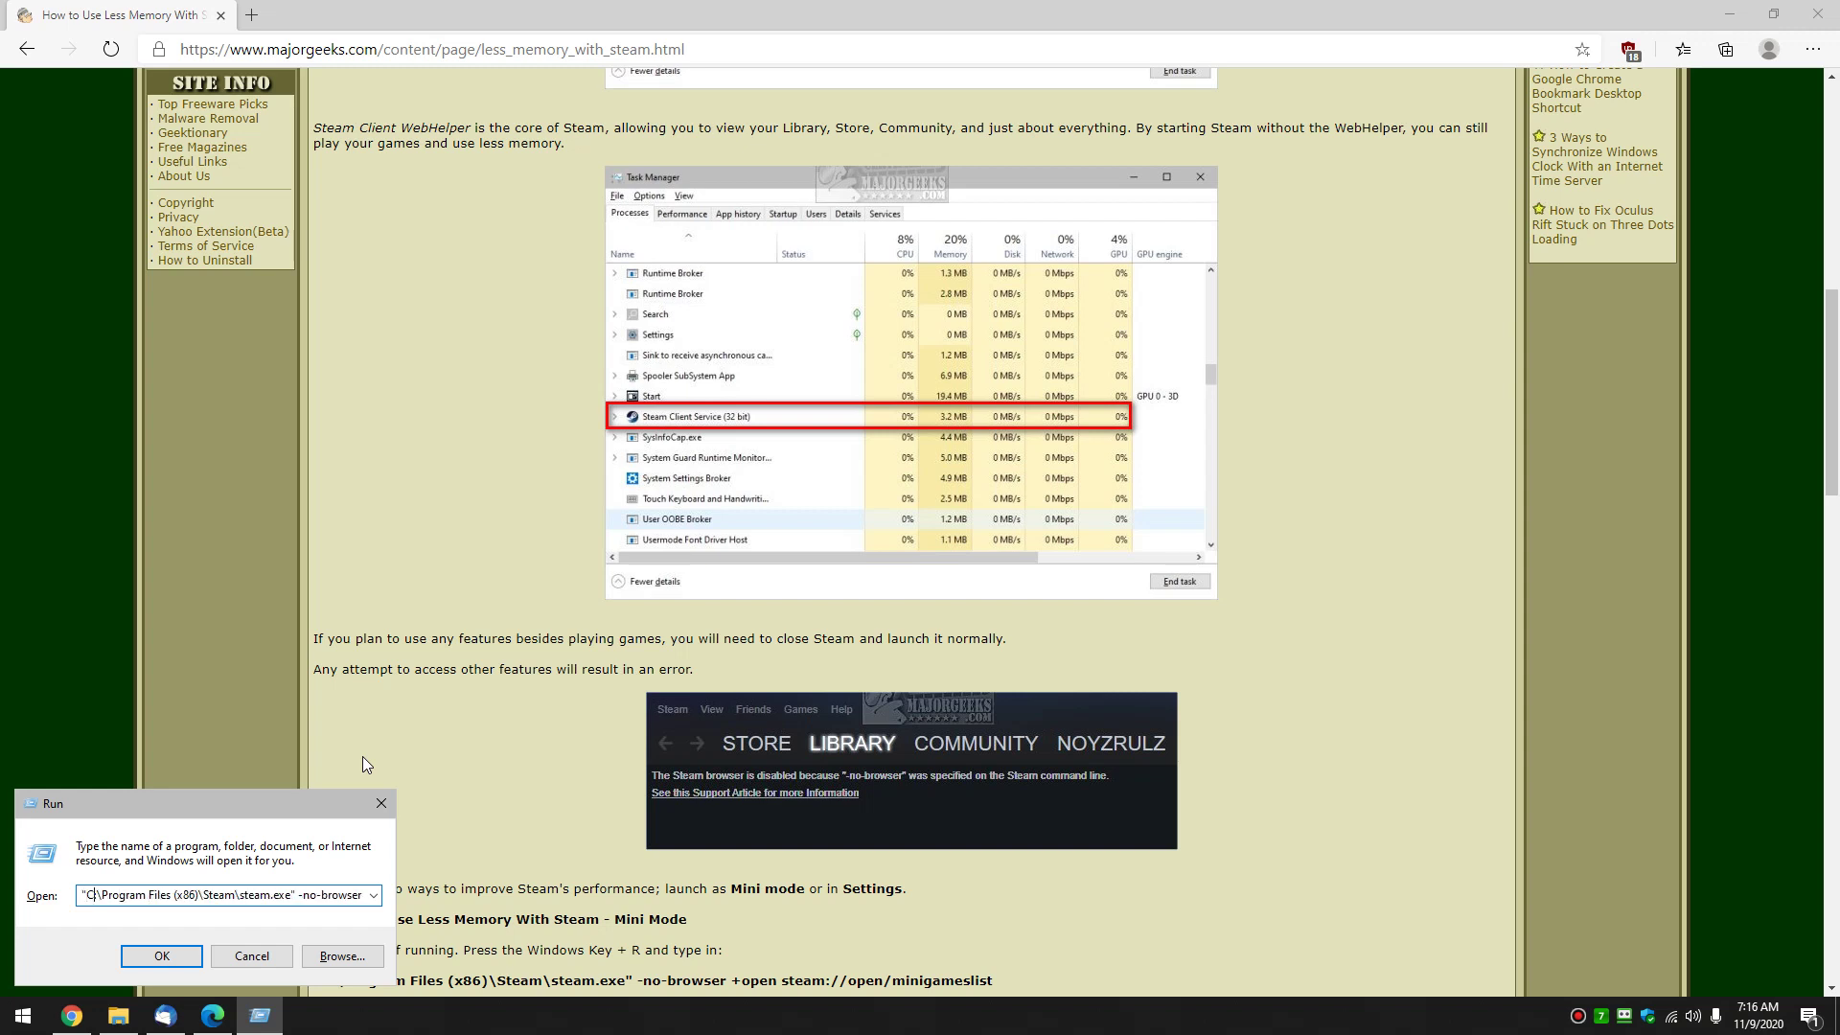
pyautogui.press('Right')
pyautogui.press('Right')
pyautogui.press('Delete')
pyautogui.press('Delete')
pyautogui.press('Delete')
pyautogui.press('Delete')
pyautogui.press('Delete')
pyautogui.press('Delete')
pyautogui.press('Delete')
pyautogui.press('Delete')
pyautogui.press('Delete')
pyautogui.press('Delete')
pyautogui.press('Delete')
pyautogui.press('Delete')
pyautogui.press('Delete')
pyautogui.press('Delete')
pyautogui.press('Delete')
pyautogui.press('Delete')
pyautogui.press('Delete')
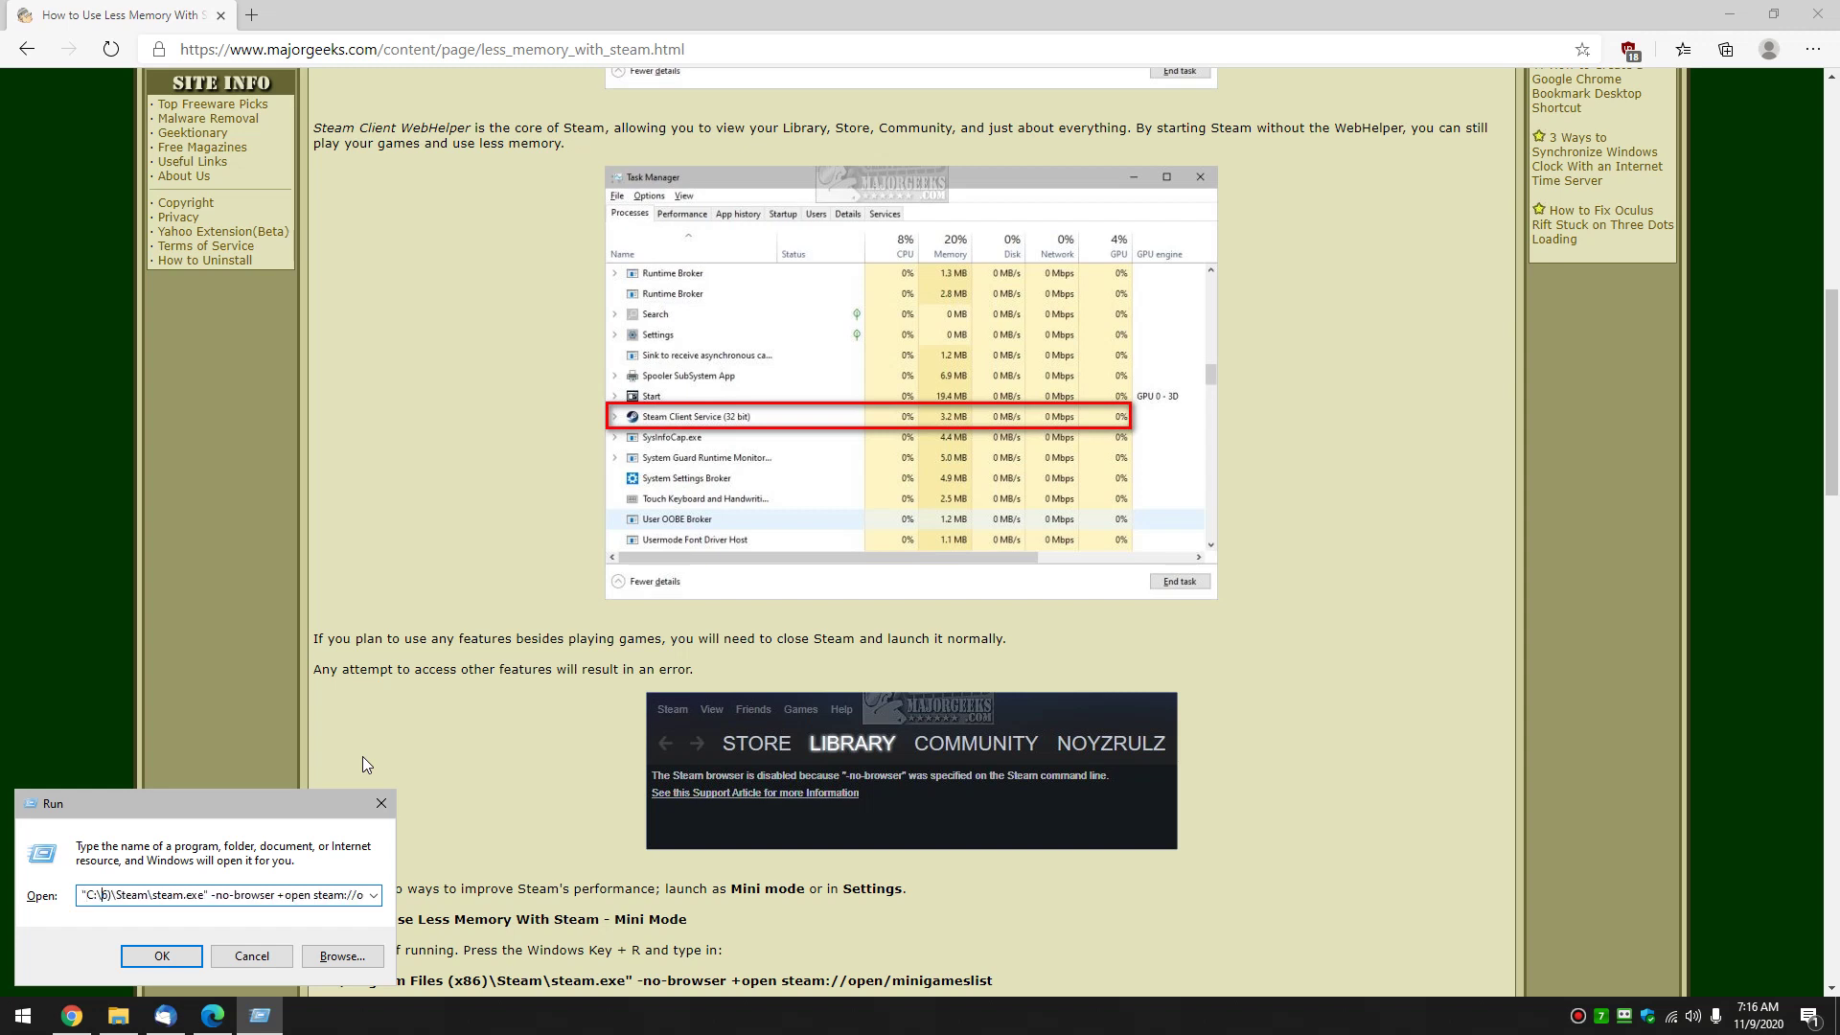
pyautogui.press('Delete')
pyautogui.press('Delete')
pyautogui.press('Delete')
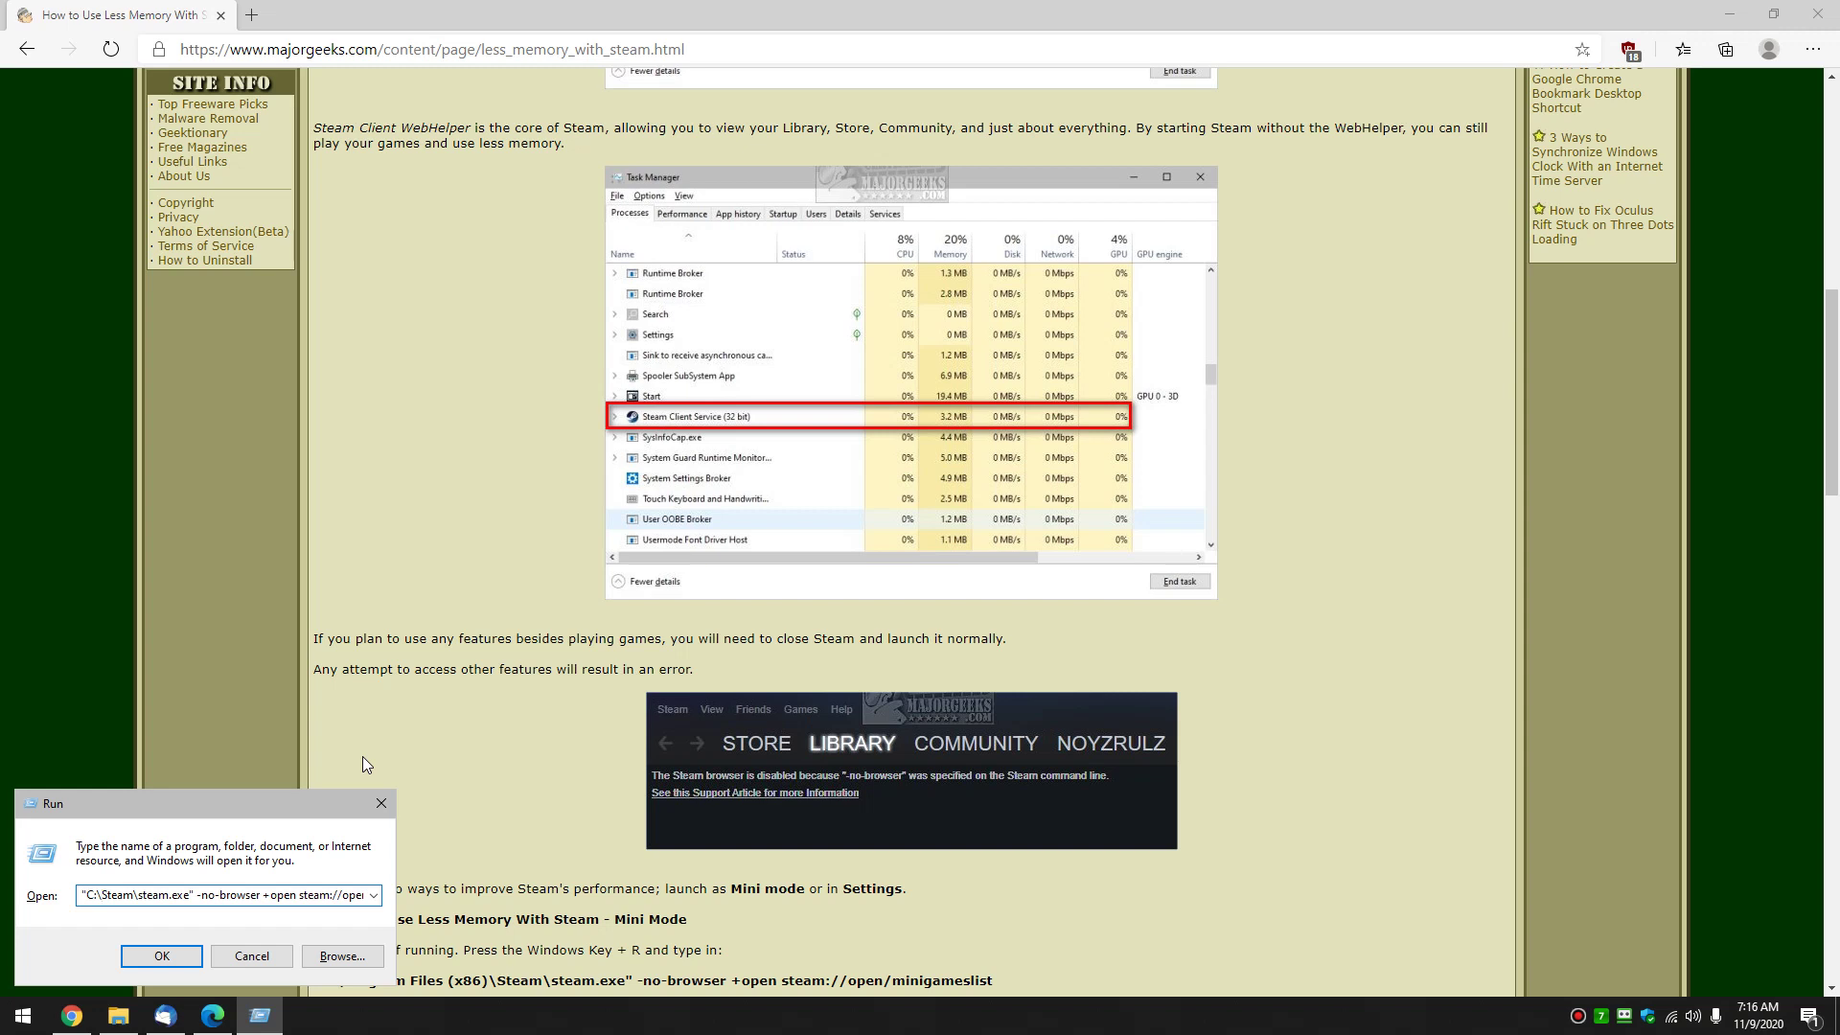
# Delete everything after -no-browser and run the command to launch Steam.
pyautogui.click(261, 895)
pyautogui.hotkey('shift', 'End')
pyautogui.press('Delete')
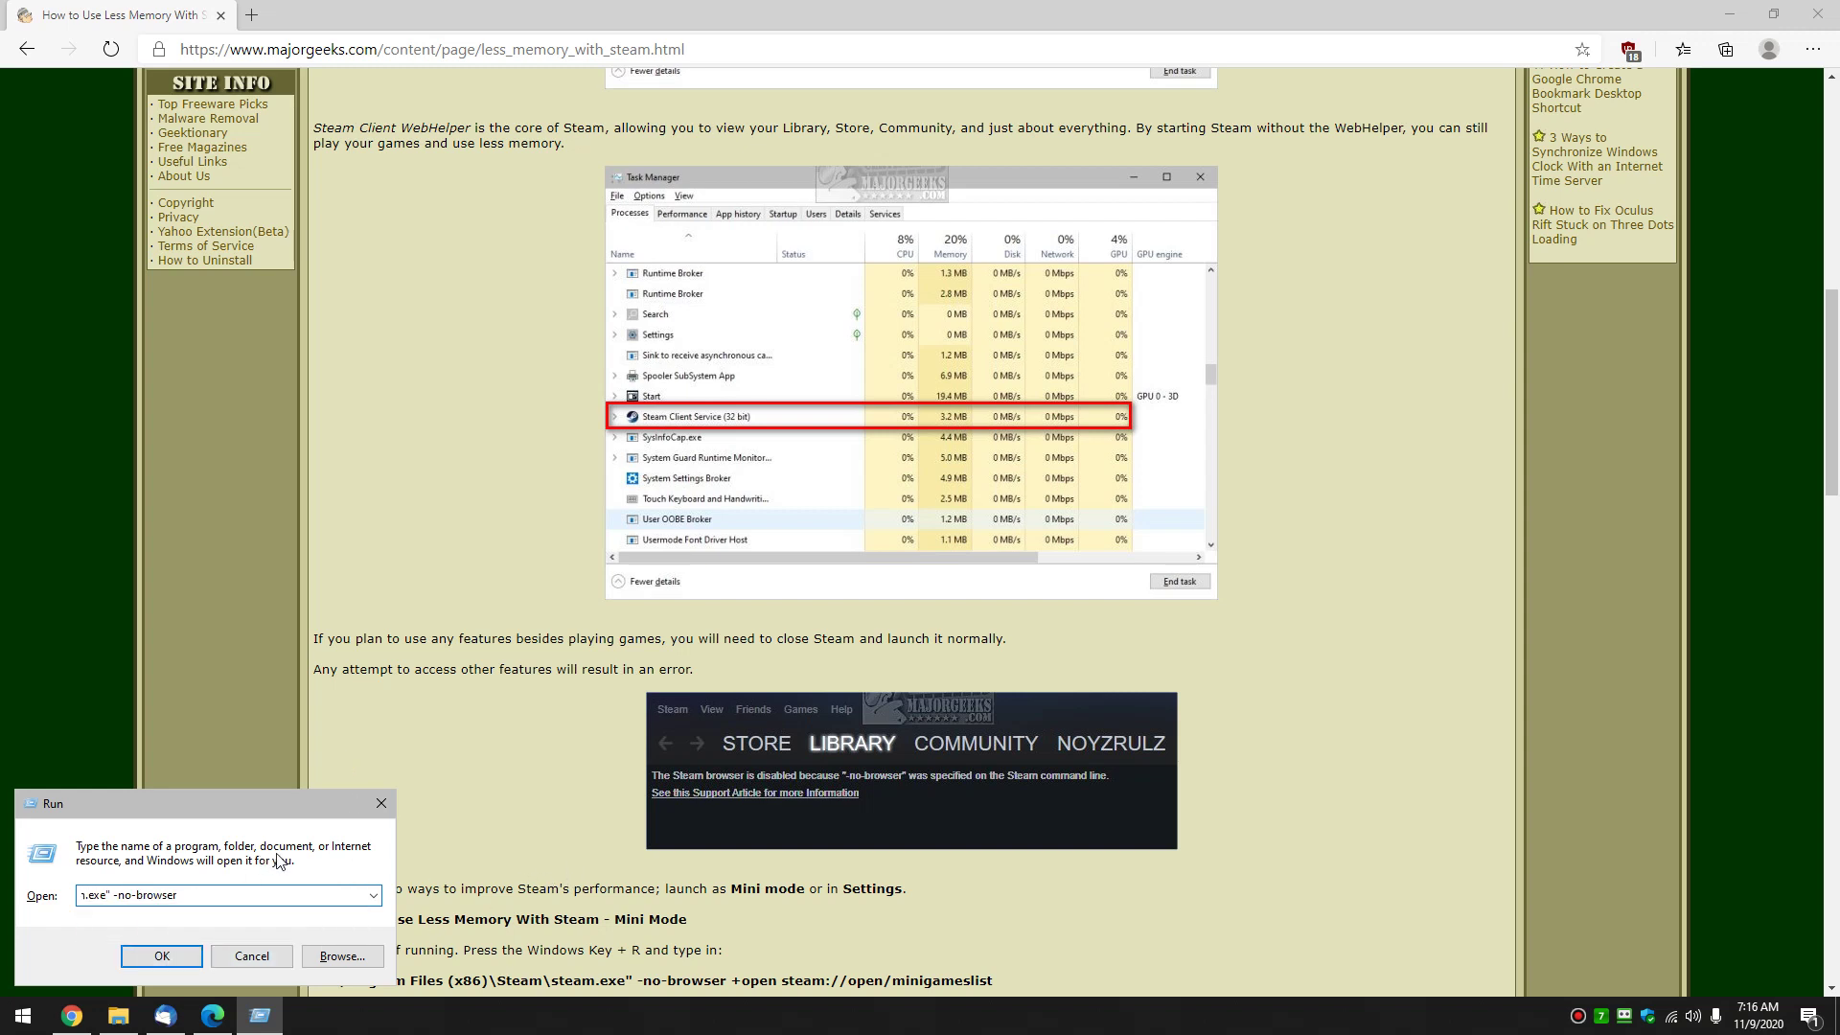
pyautogui.click(173, 958)
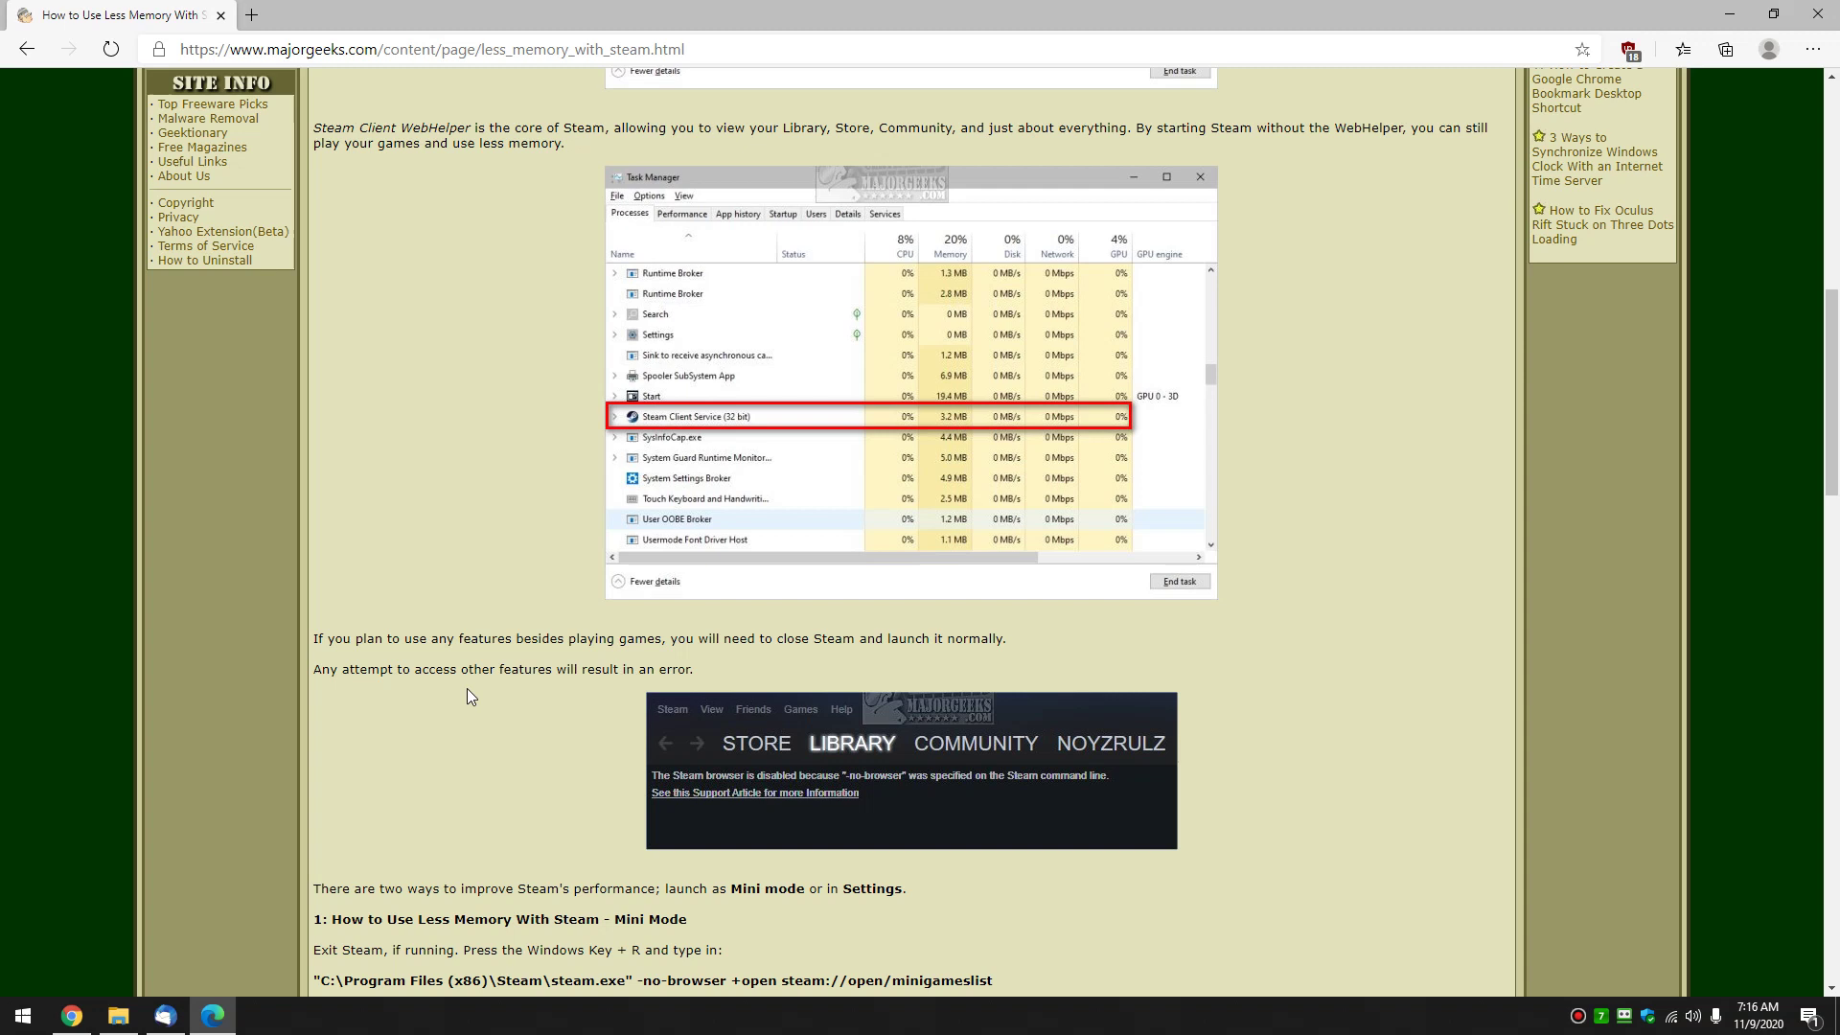
# Check the browser-disabled notice on Steam's LIBRARY page, then close the no-browser Steam window.
pyautogui.scroll(-2, 467, 688)
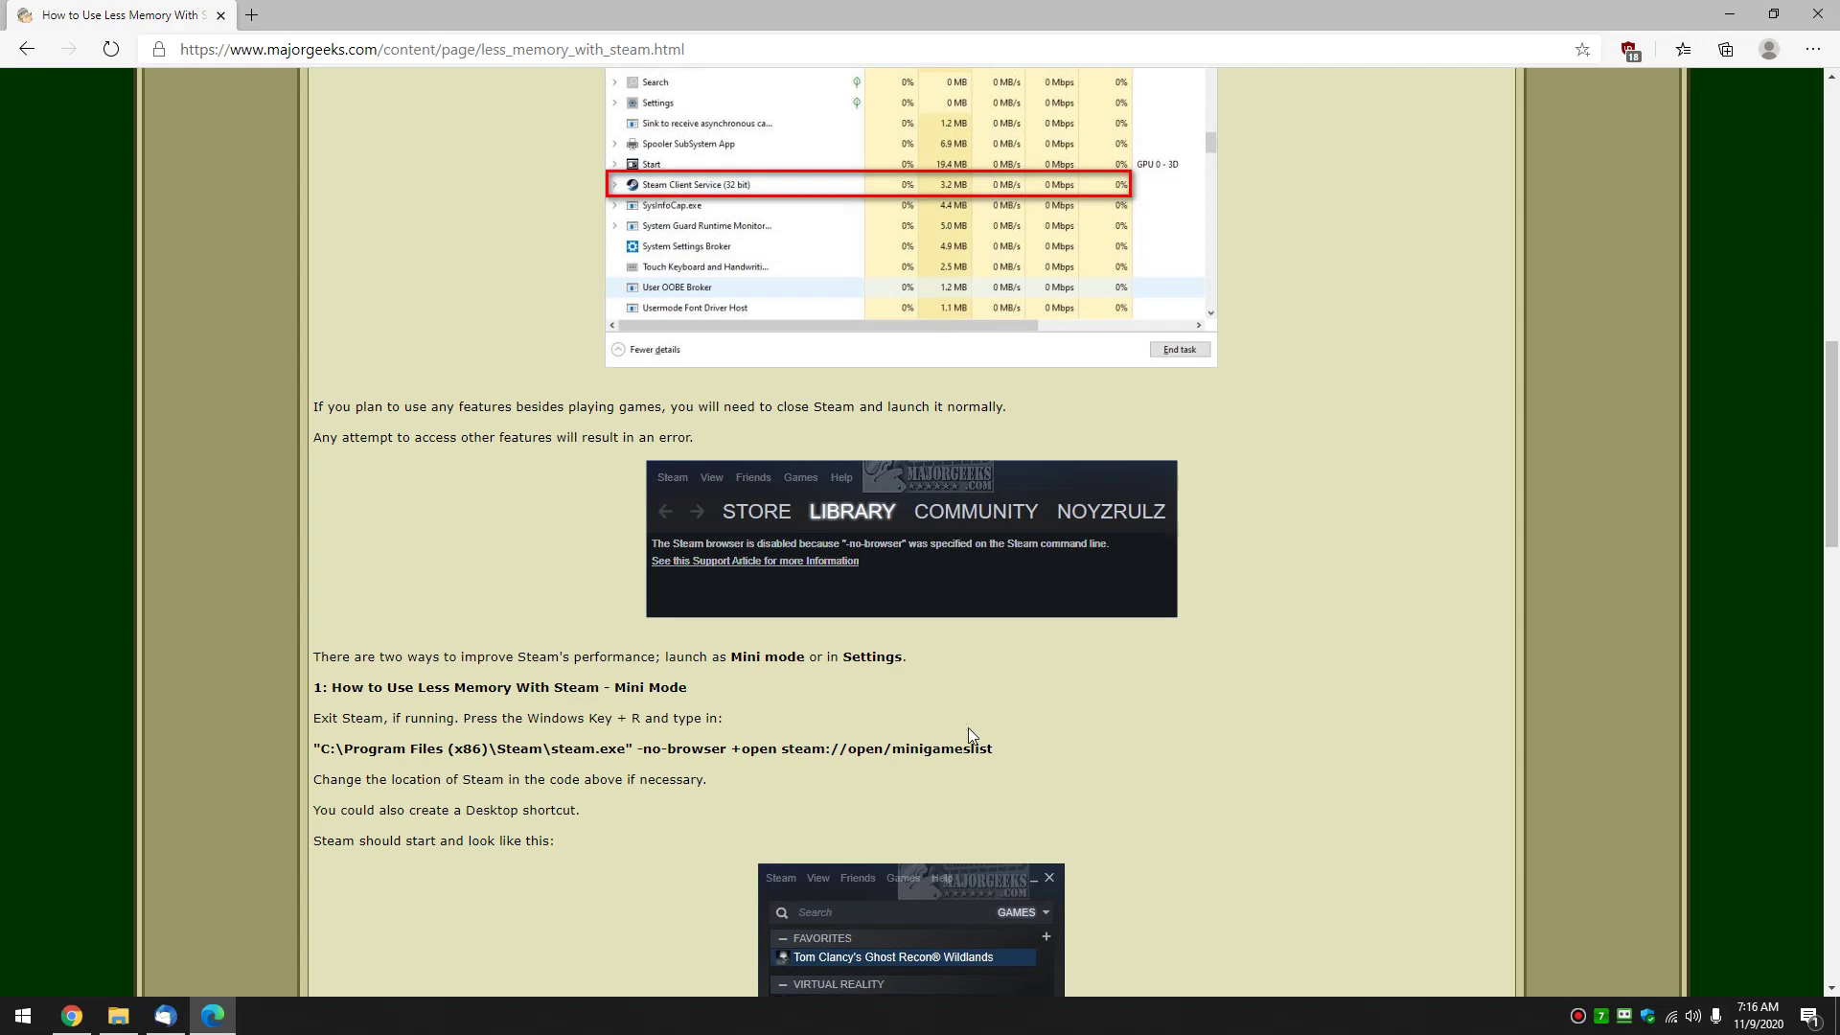
pyautogui.scroll(-4, 992, 690)
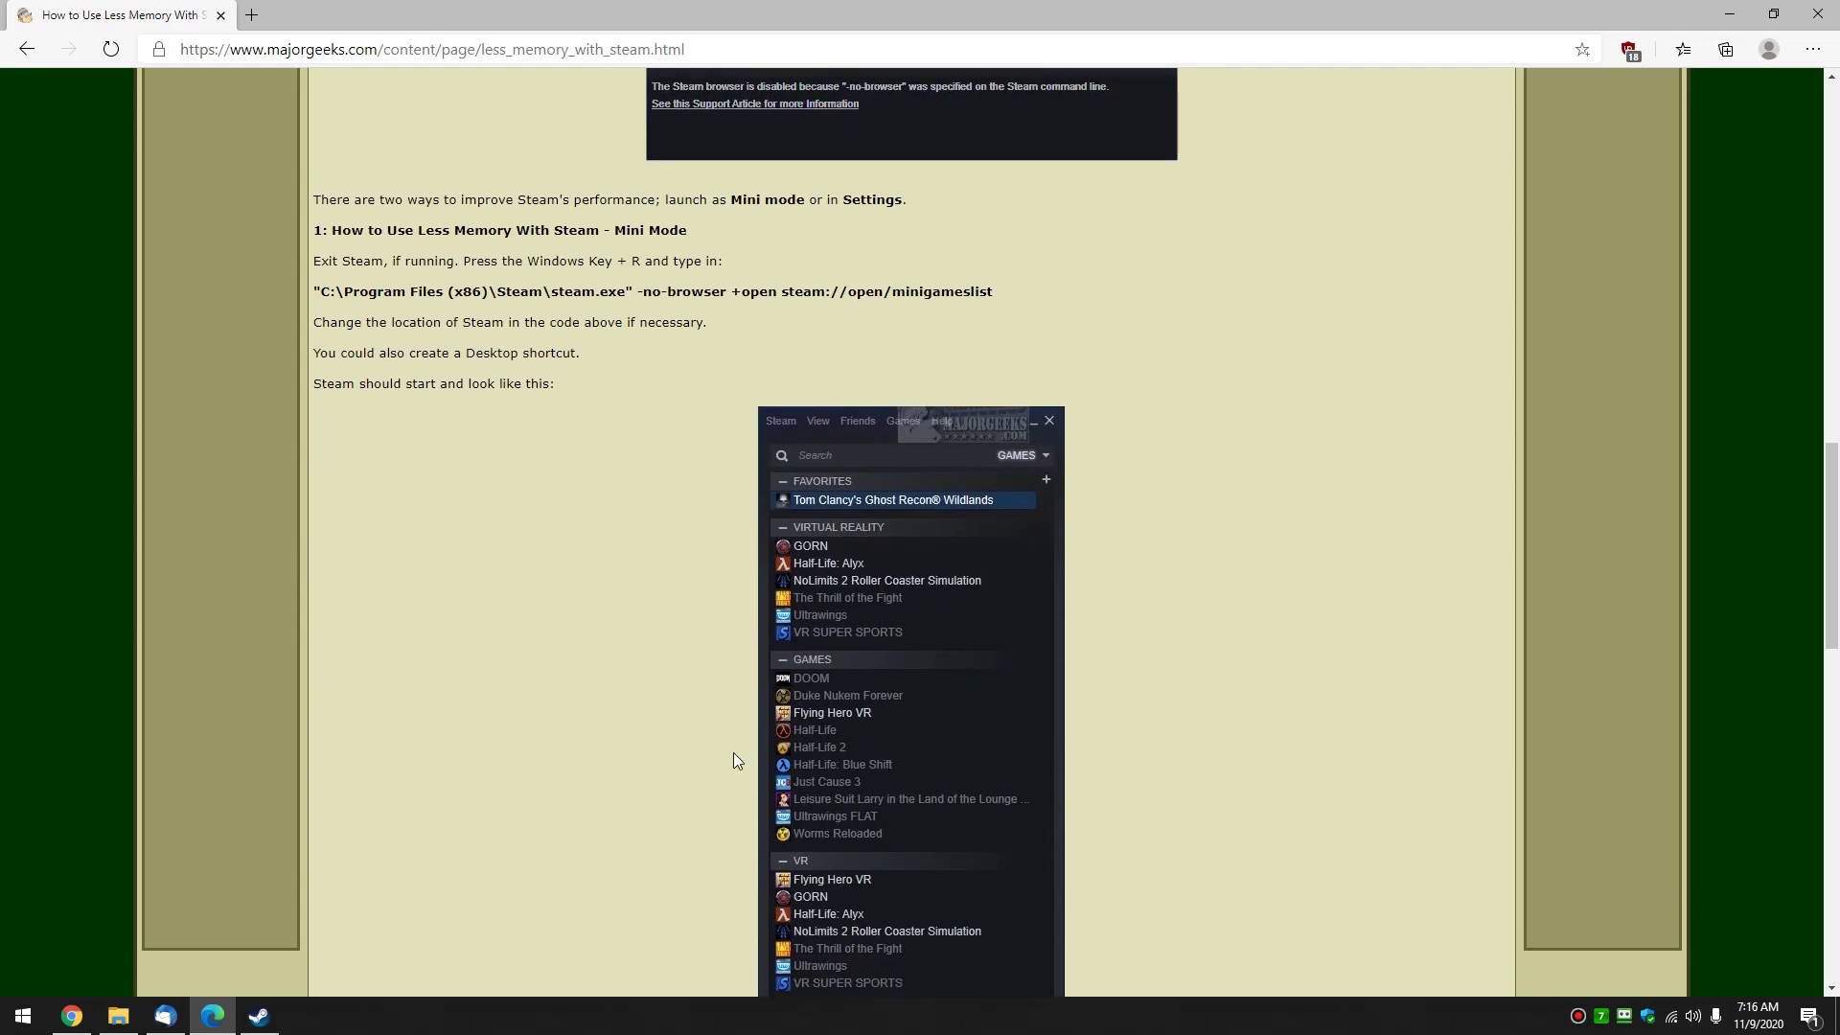
pyautogui.click(261, 1021)
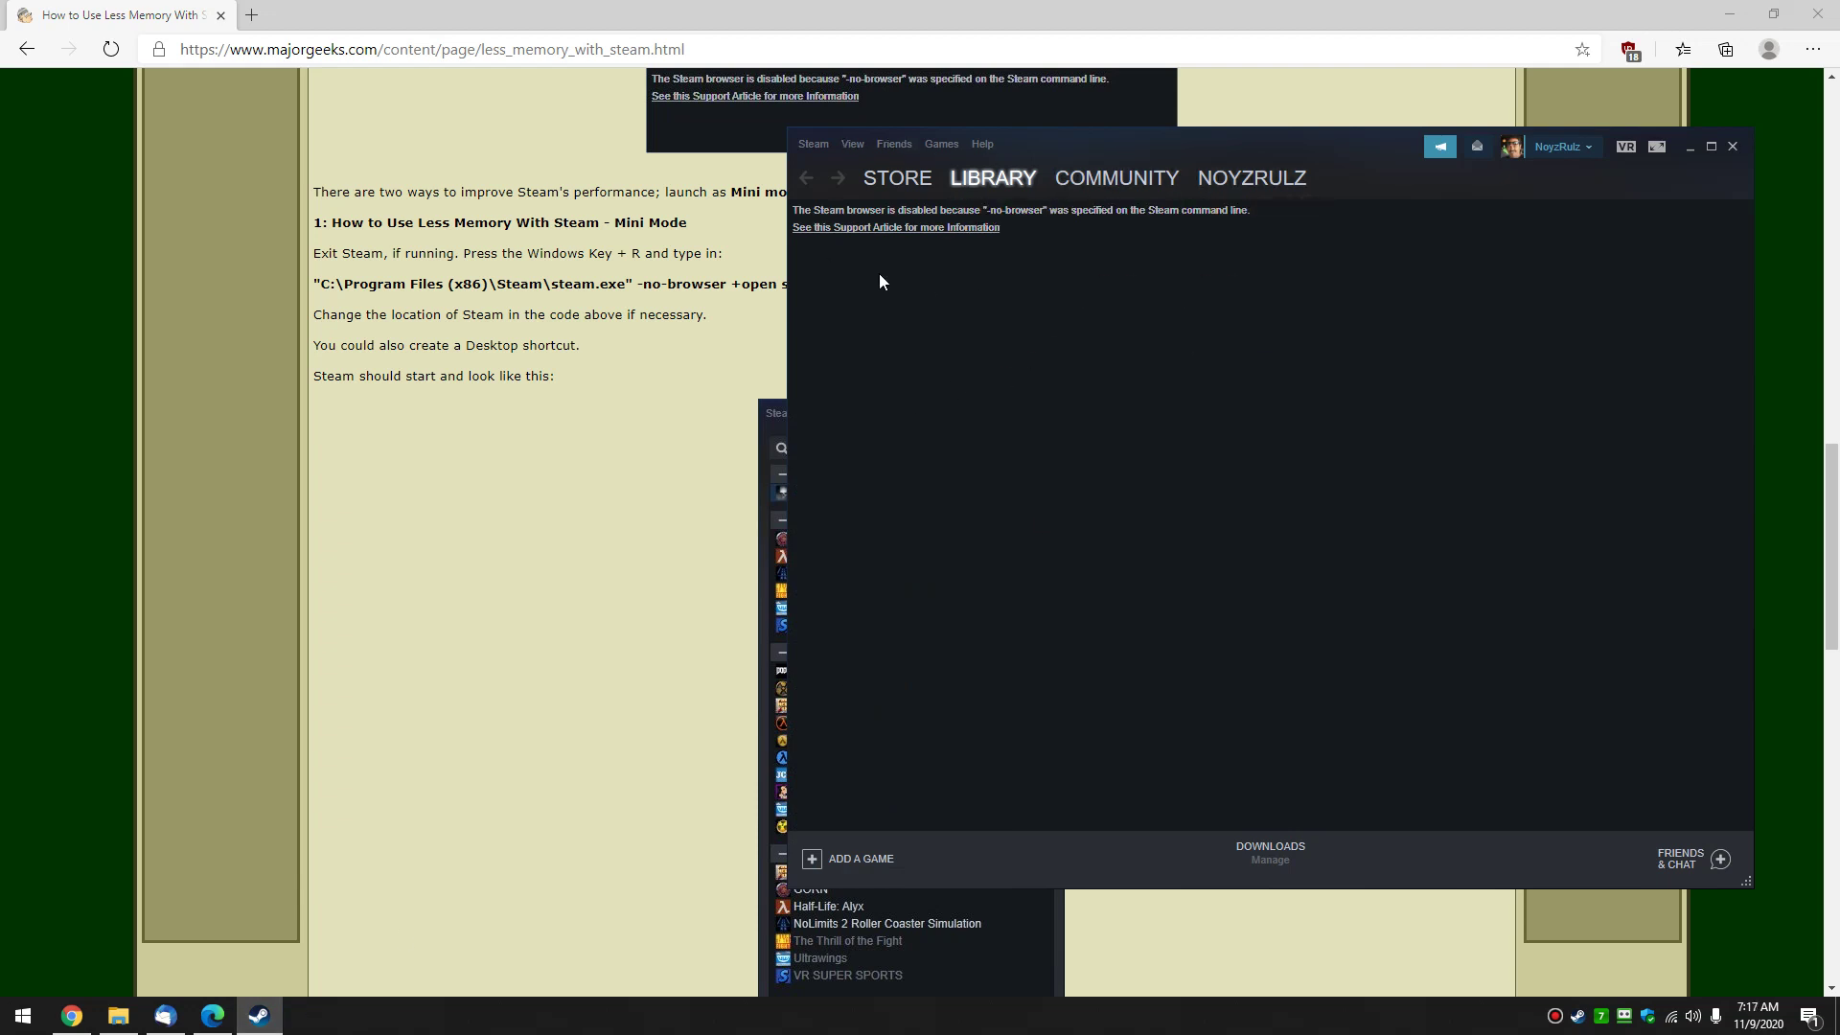
pyautogui.moveTo(1236, 178)
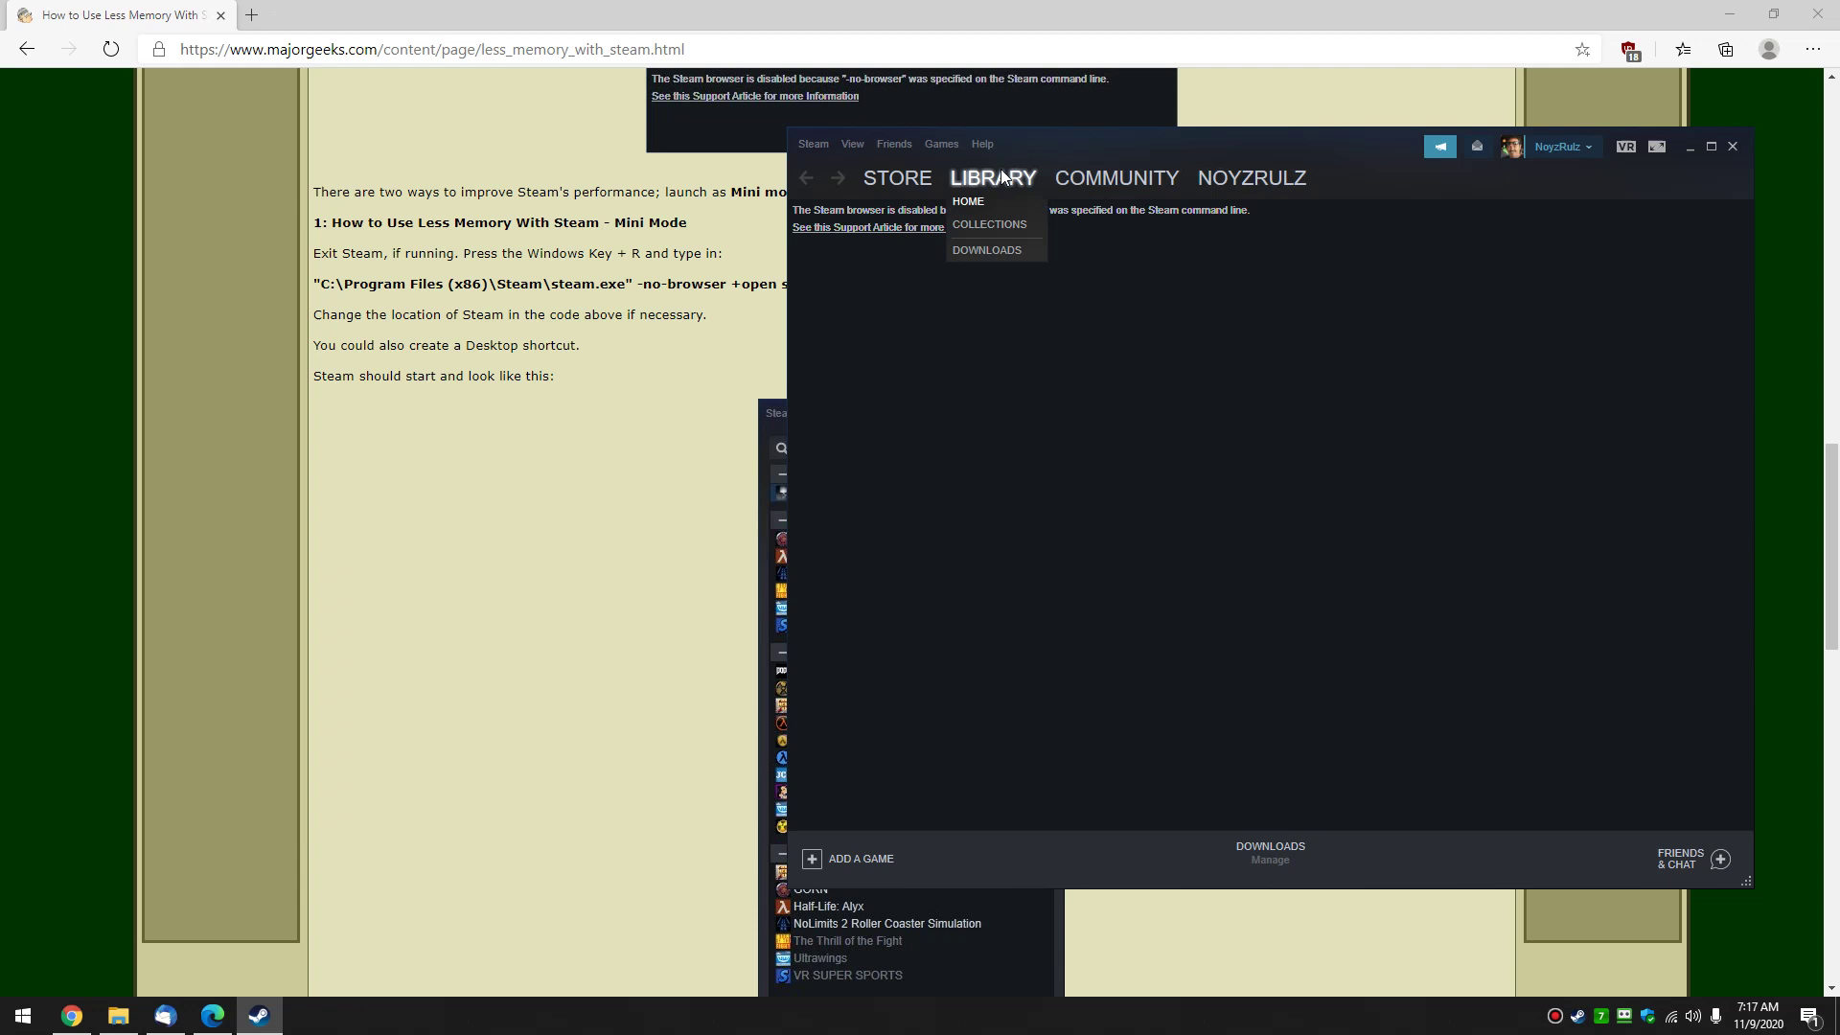
pyautogui.click(1130, 184)
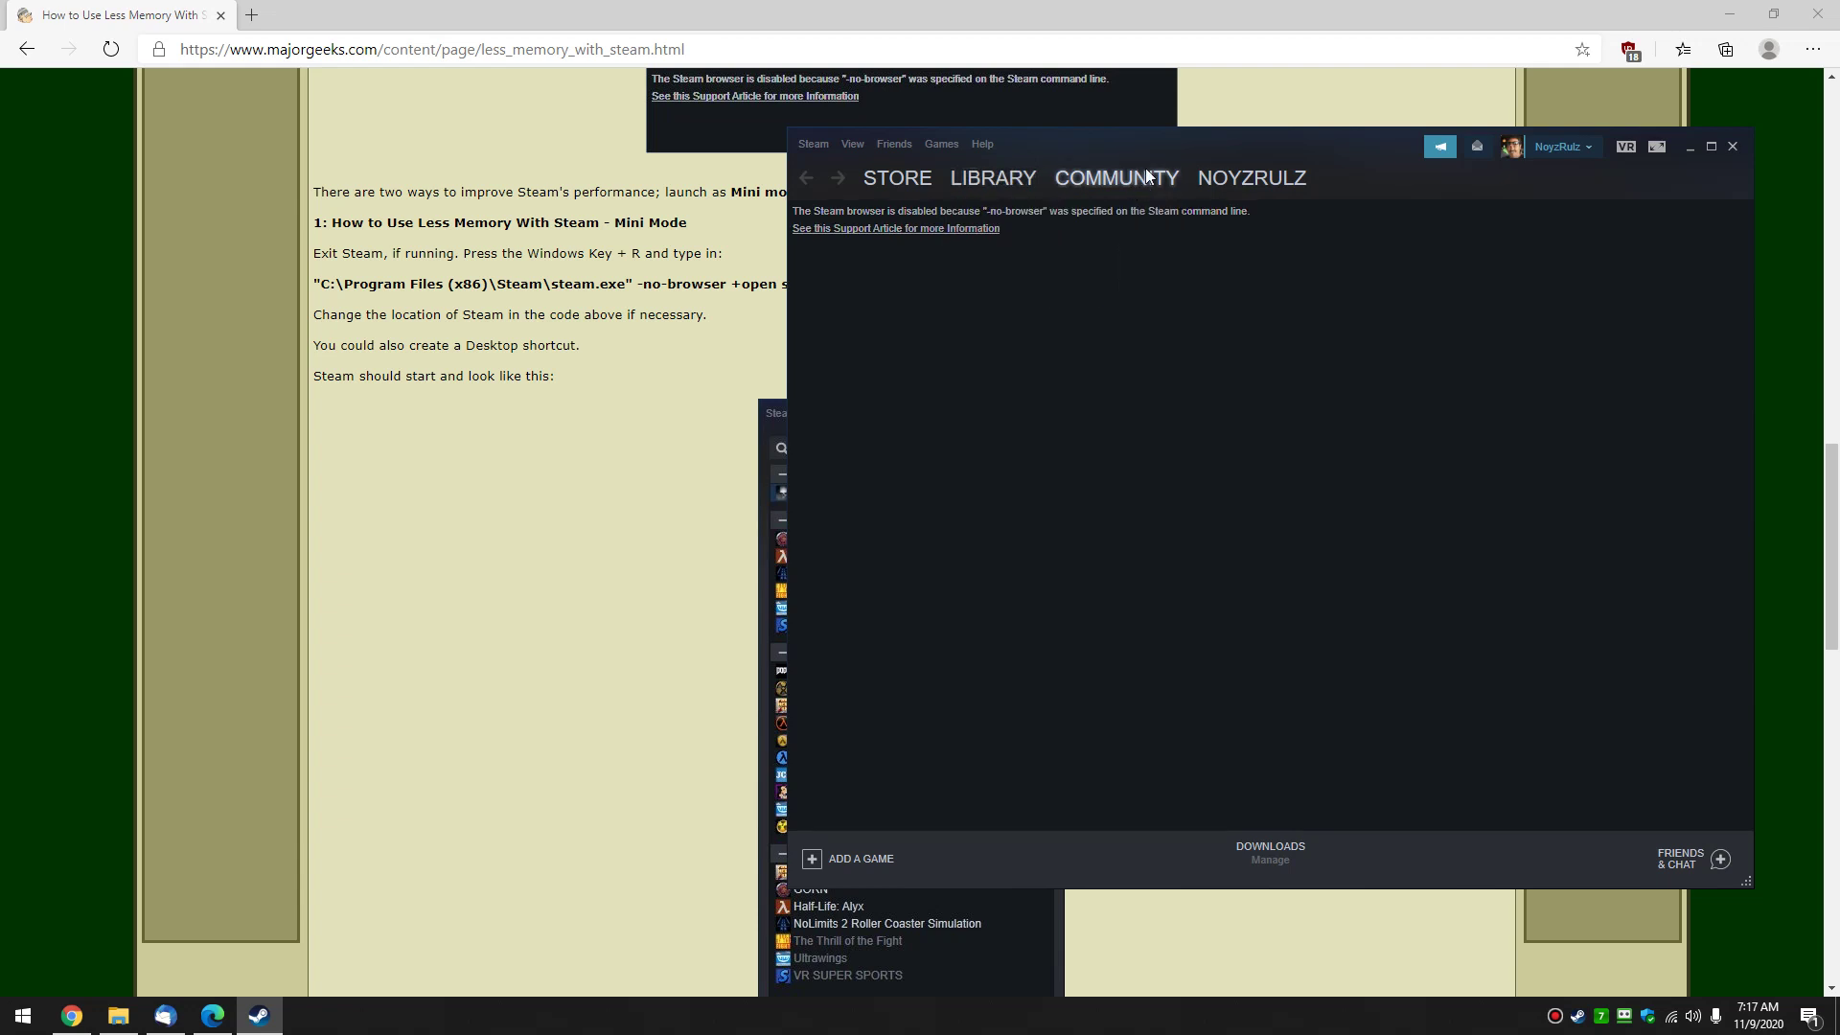
pyautogui.click(1727, 151)
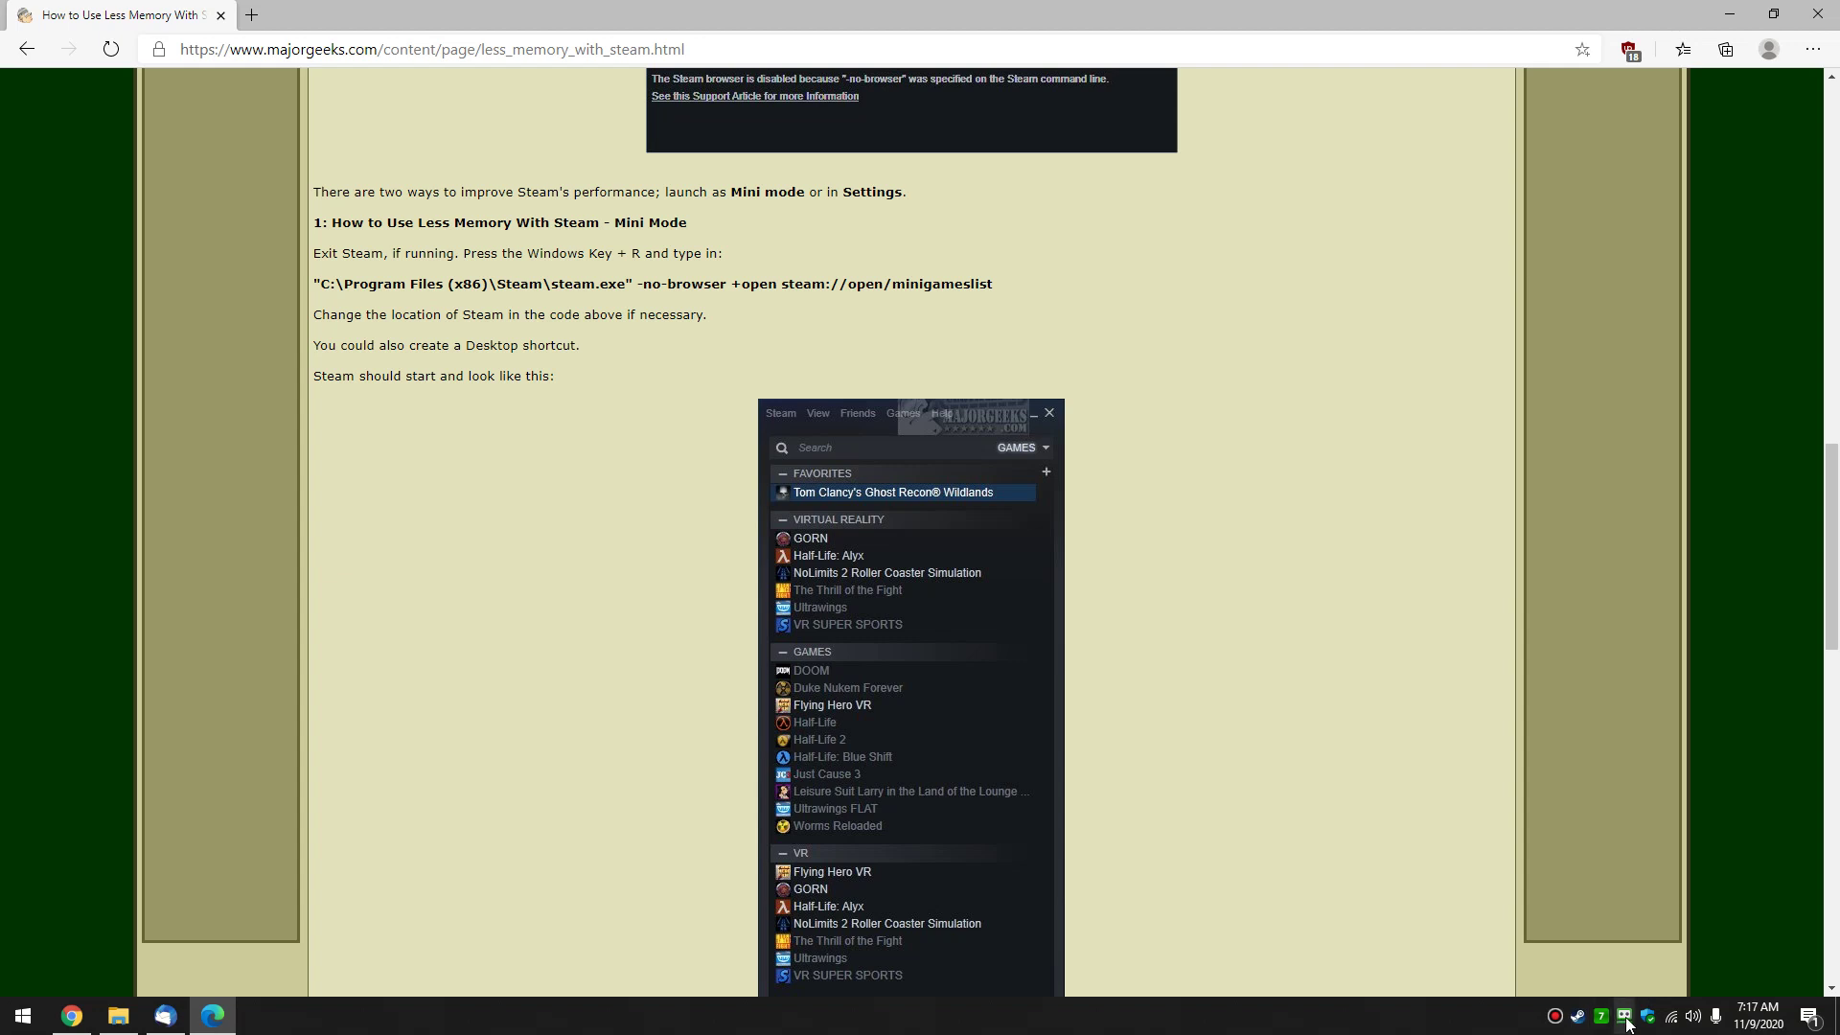
# Exit Steam completely from its tray icon menu.
pyautogui.rightClick(1577, 1016)
pyautogui.click(1628, 999)
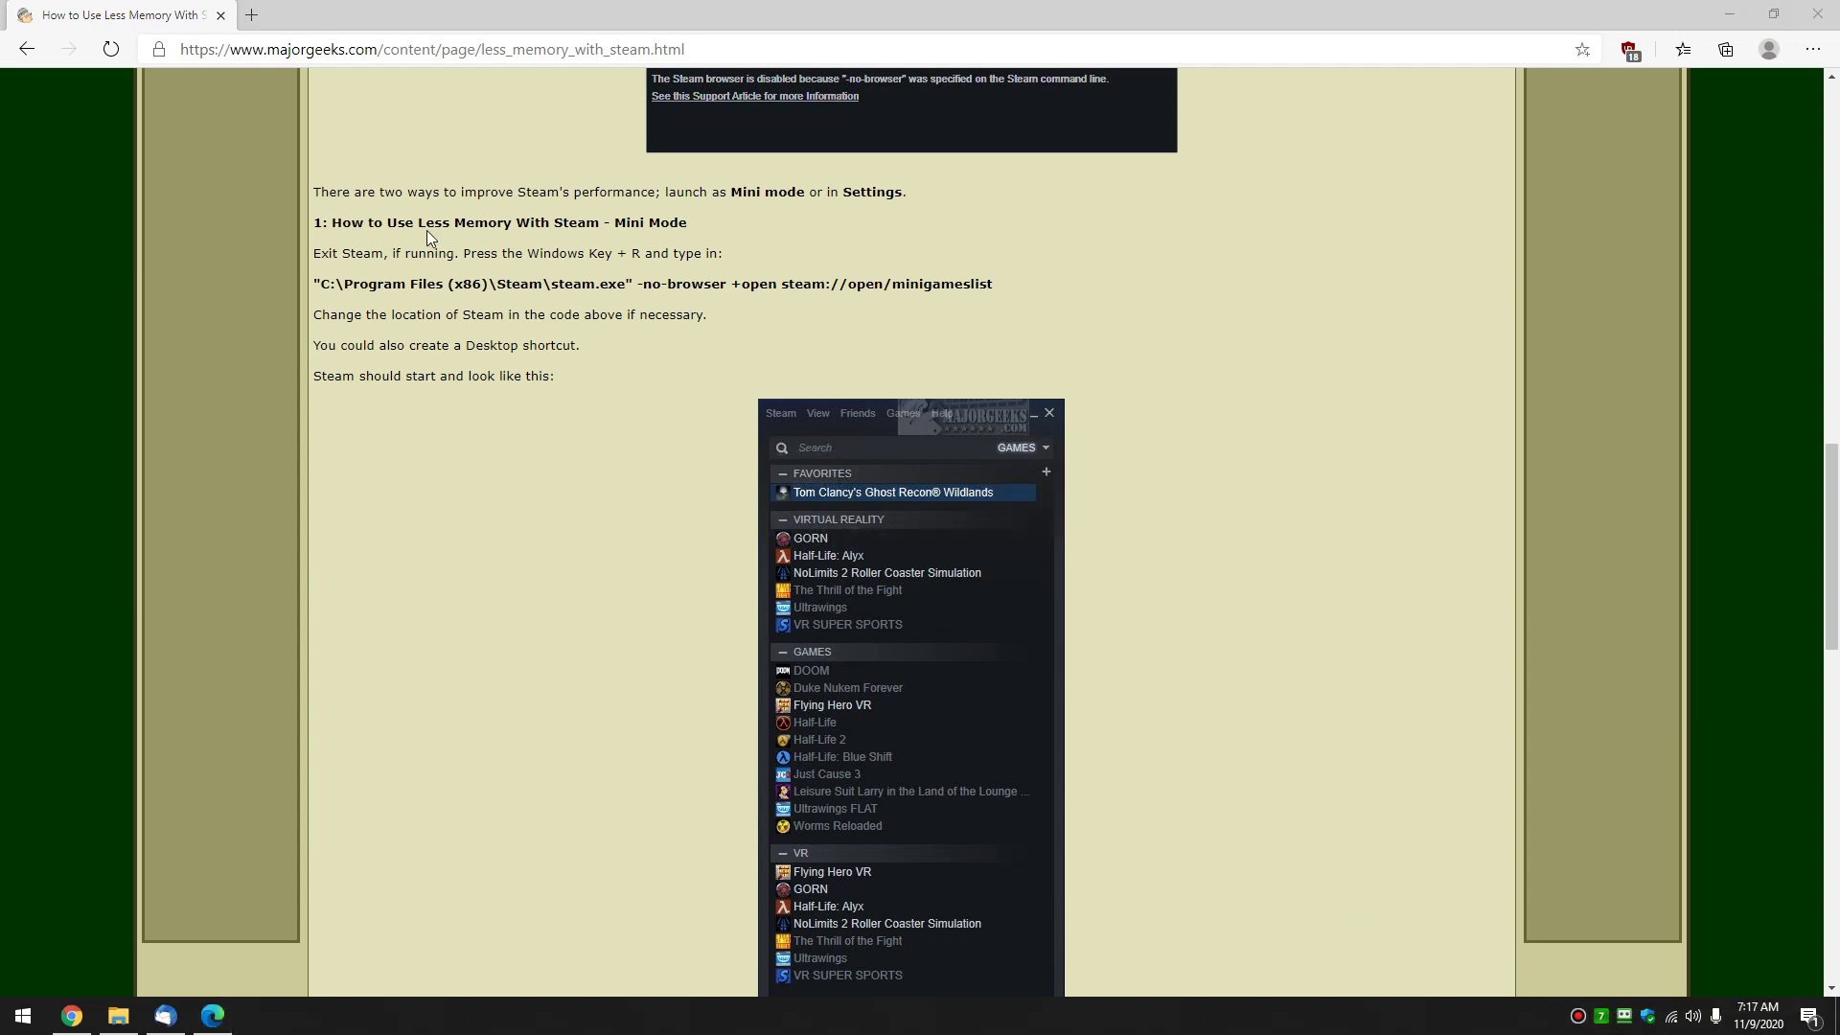
pyautogui.scroll(-5, 528, 373)
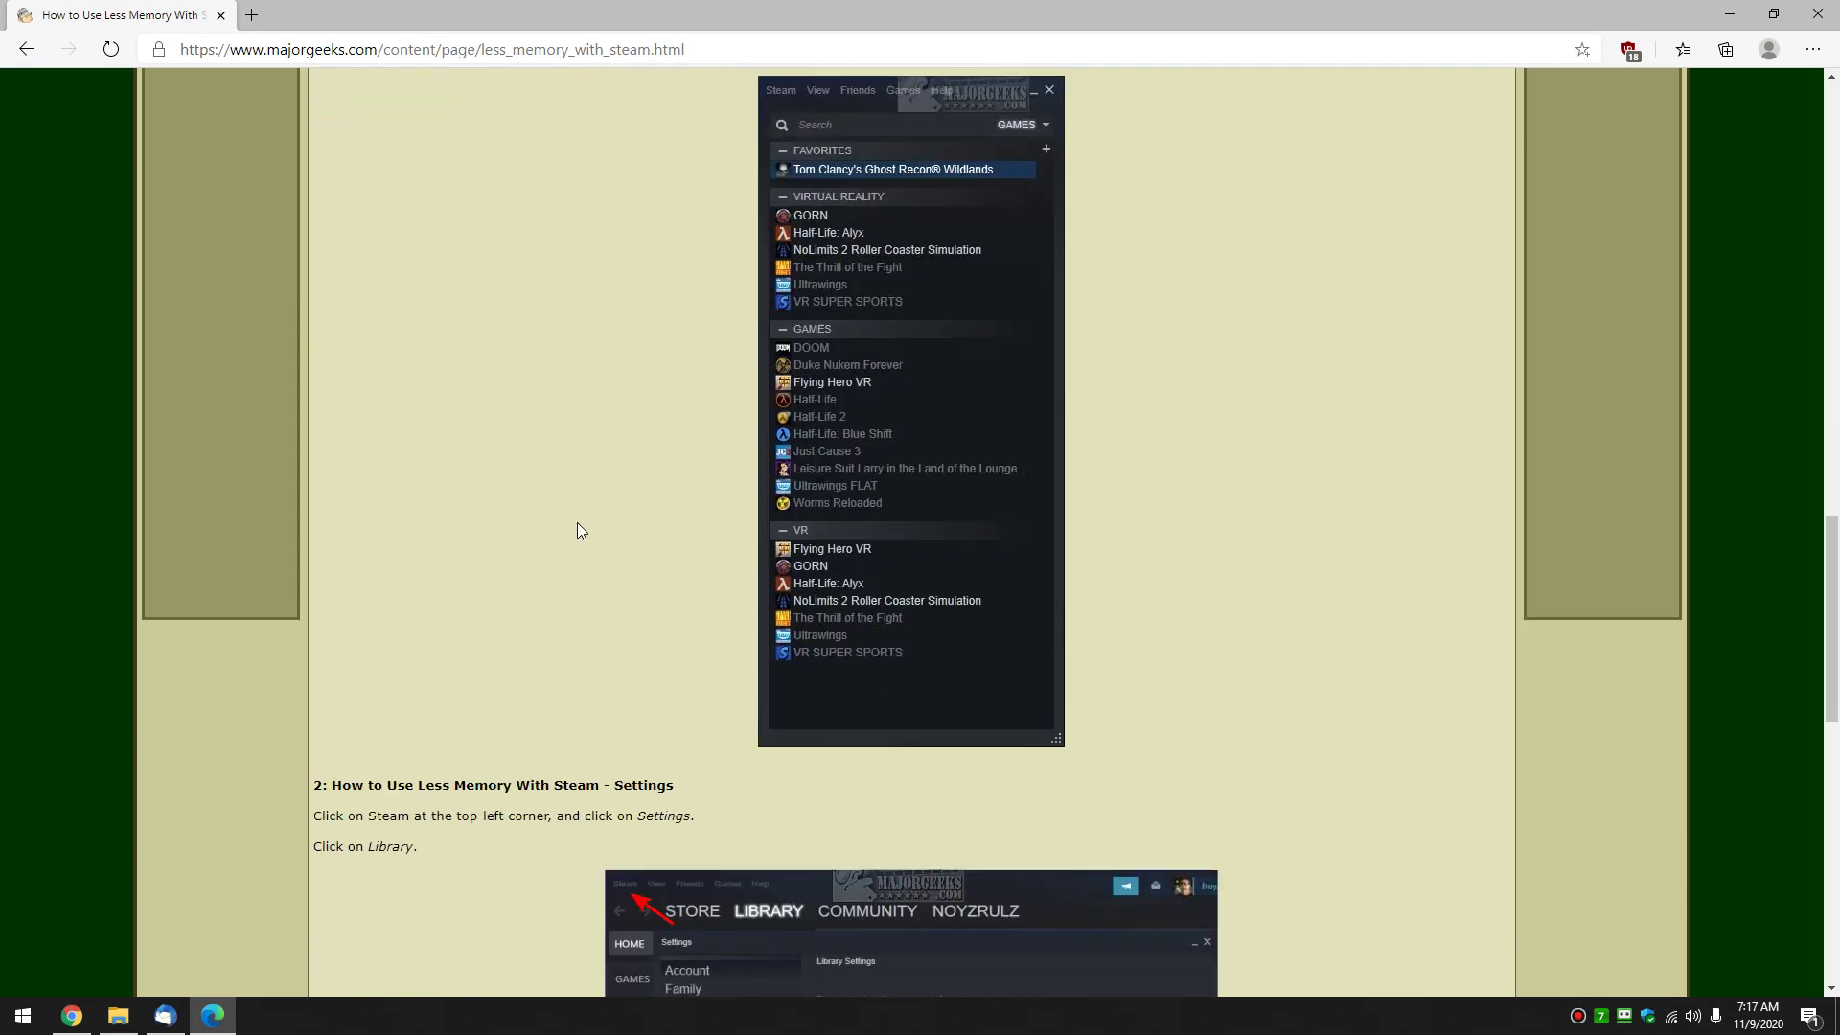
pyautogui.scroll(-5, 578, 525)
pyautogui.scroll(10, 830, 410)
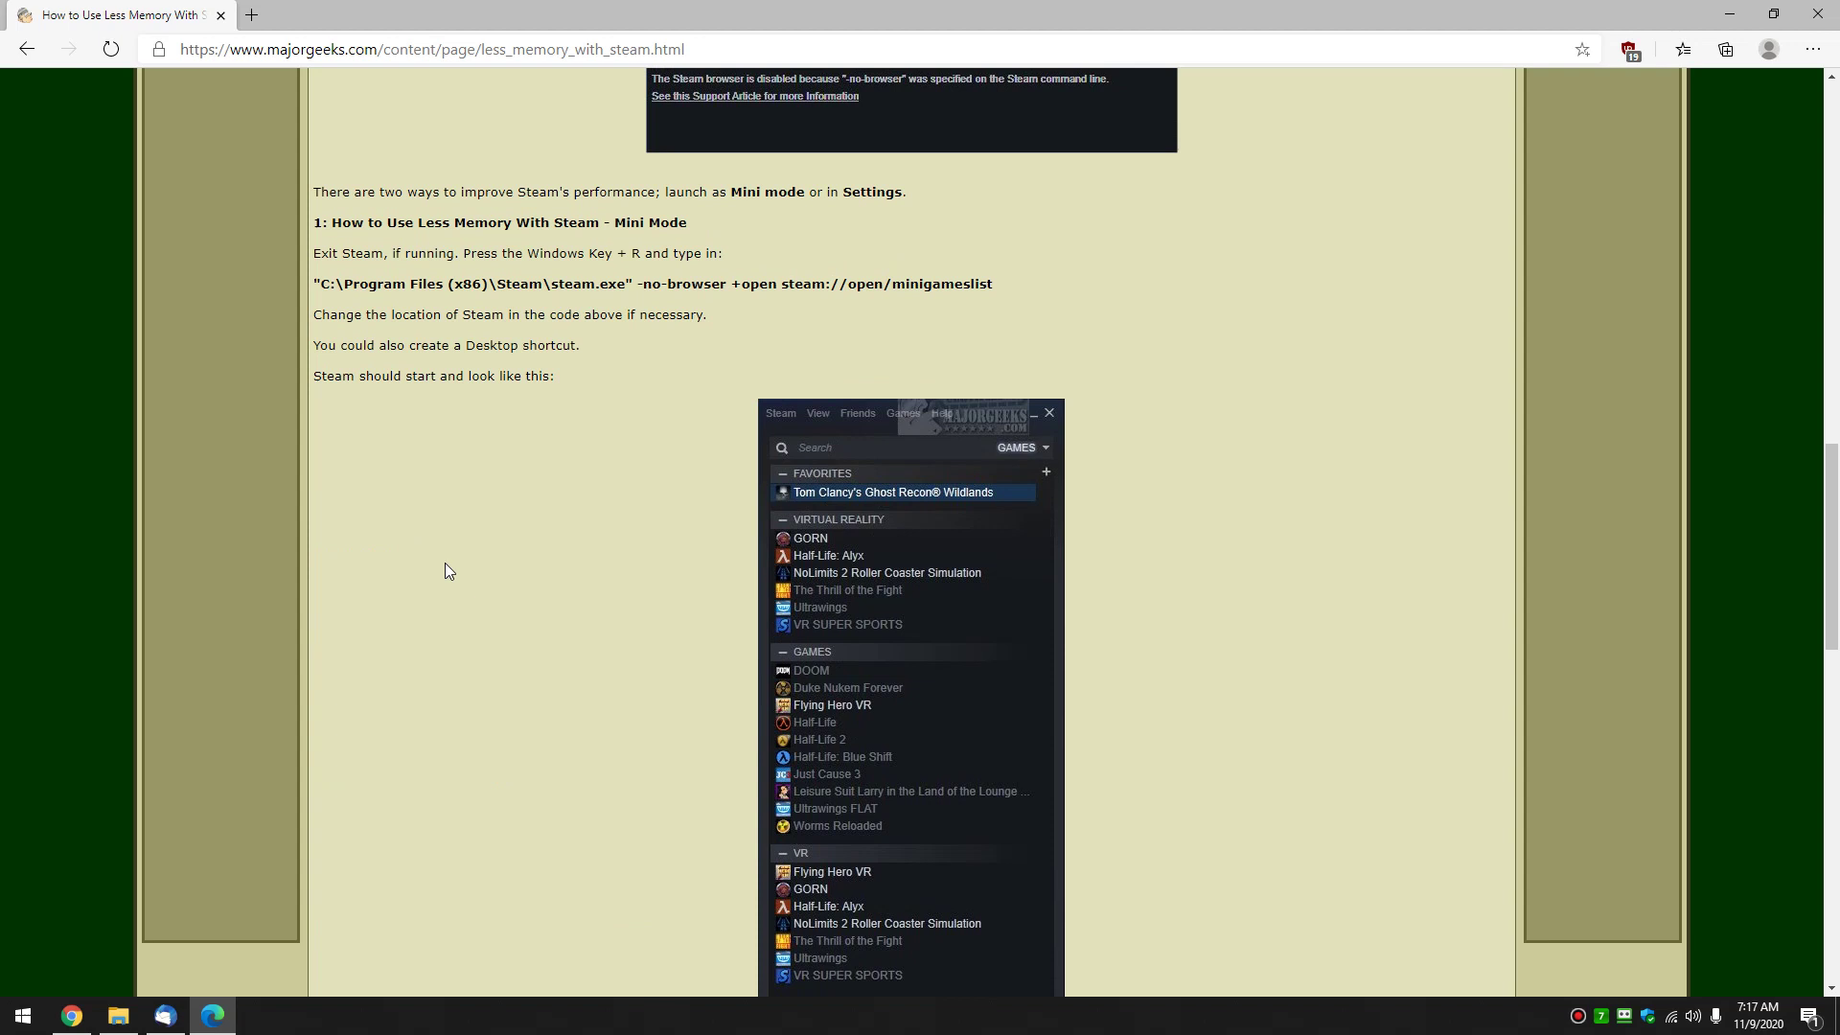
# Paste the Mini Mode command into Run, shorten the path to C:\Steam\steam.exe, and run it.
pyautogui.press('super+r')
pyautogui.write('"C:\\Program Files (x86)\\Steam\\steam.exe" -no-browser +open steam://open/minigameslist')
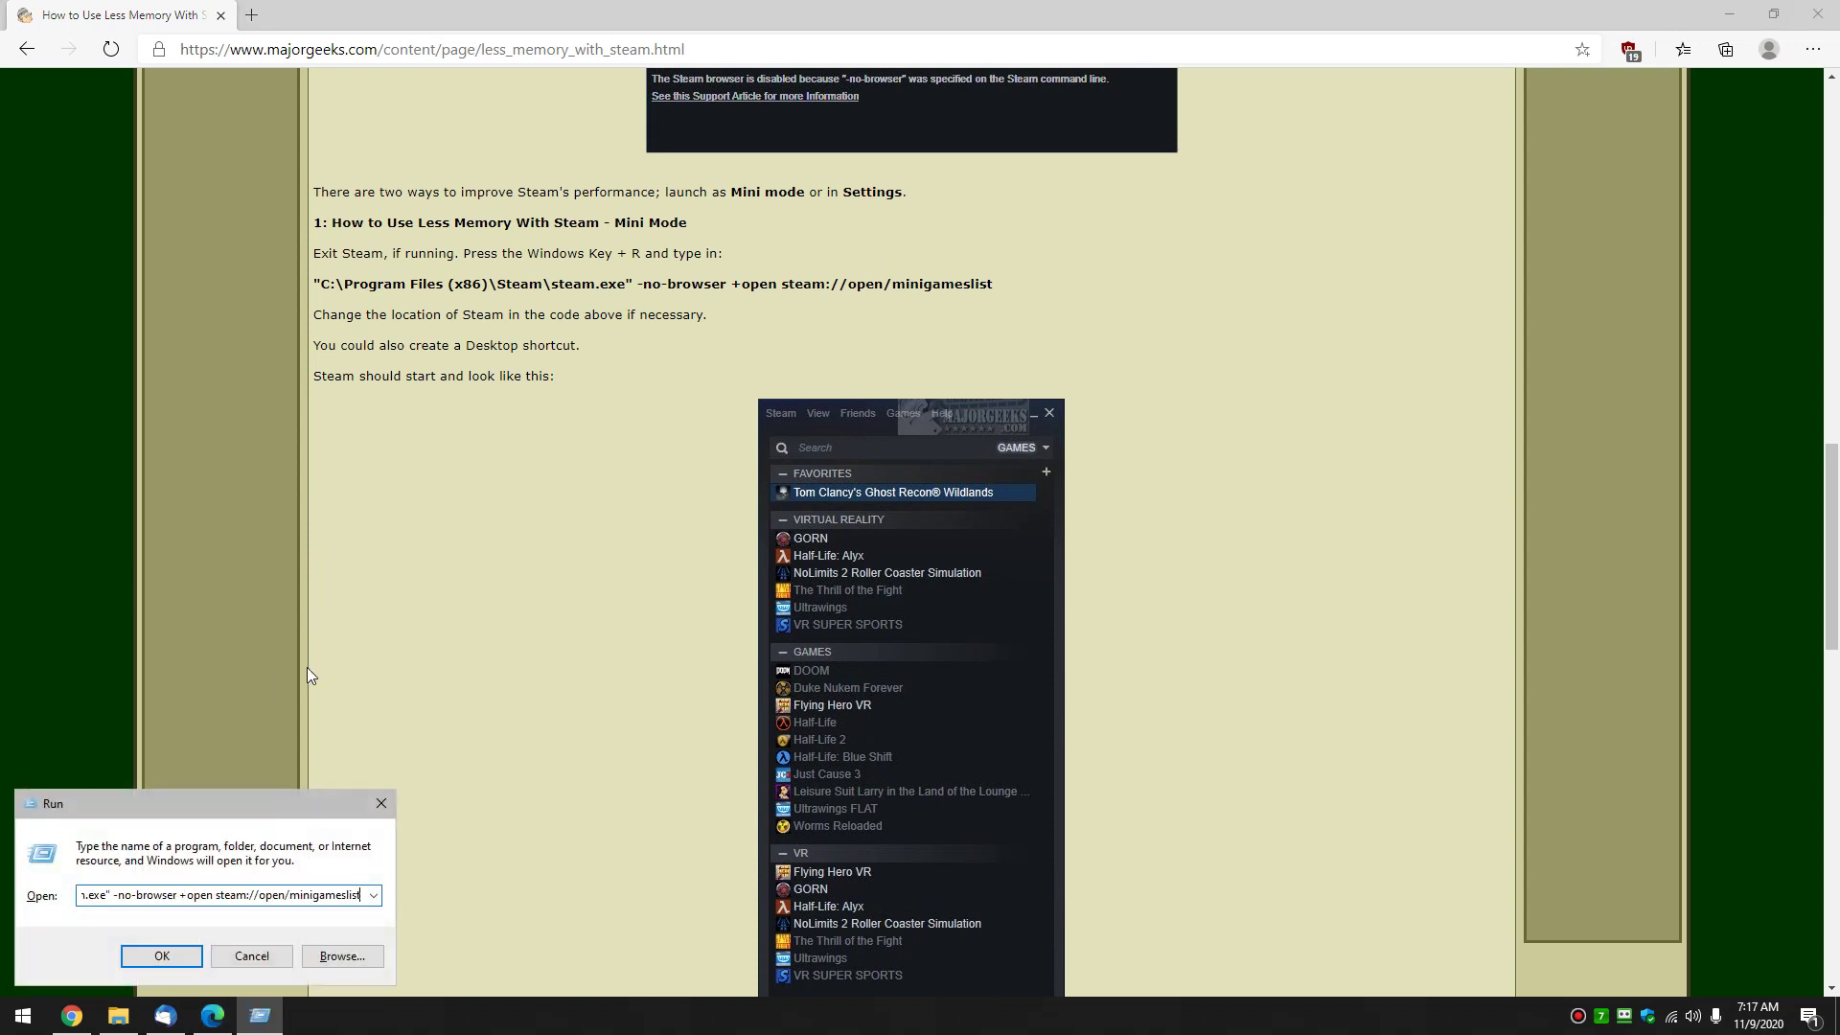
pyautogui.press('Left')
pyautogui.press('Left')
pyautogui.press('Left')
pyautogui.press('Left')
pyautogui.press('Left')
pyautogui.press('Left')
pyautogui.press('Left')
pyautogui.press('Left')
pyautogui.press('Left')
pyautogui.press('Left')
pyautogui.press('Left')
pyautogui.press('Left')
pyautogui.press('Left')
pyautogui.press('Left')
pyautogui.press('Left')
pyautogui.press('Left')
pyautogui.press('Left')
pyautogui.press('Left')
pyautogui.press('Left')
pyautogui.press('Left')
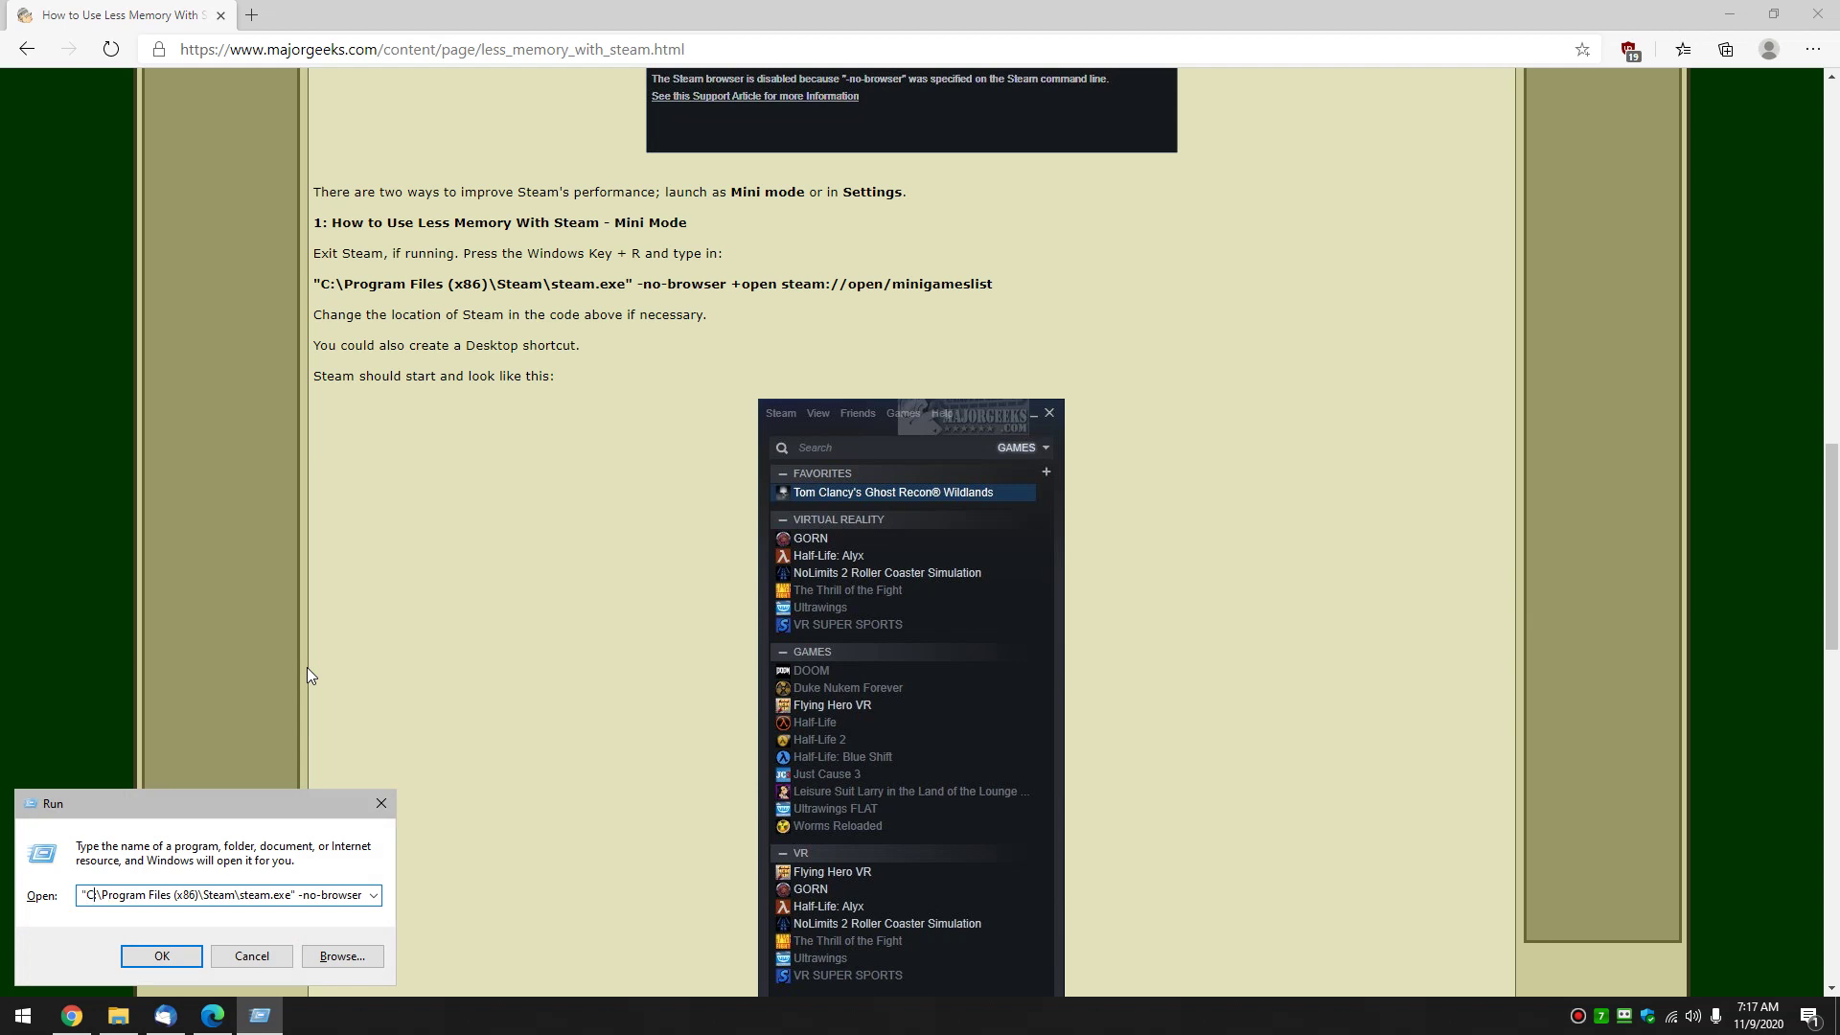
pyautogui.press('Right')
pyautogui.press('Delete')
pyautogui.press('Delete')
pyautogui.press('Delete')
pyautogui.press('Delete')
pyautogui.press('Delete')
pyautogui.press('Delete')
pyautogui.press('Delete')
pyautogui.press('Delete')
pyautogui.press('Delete')
pyautogui.press('Delete')
pyautogui.press('Delete')
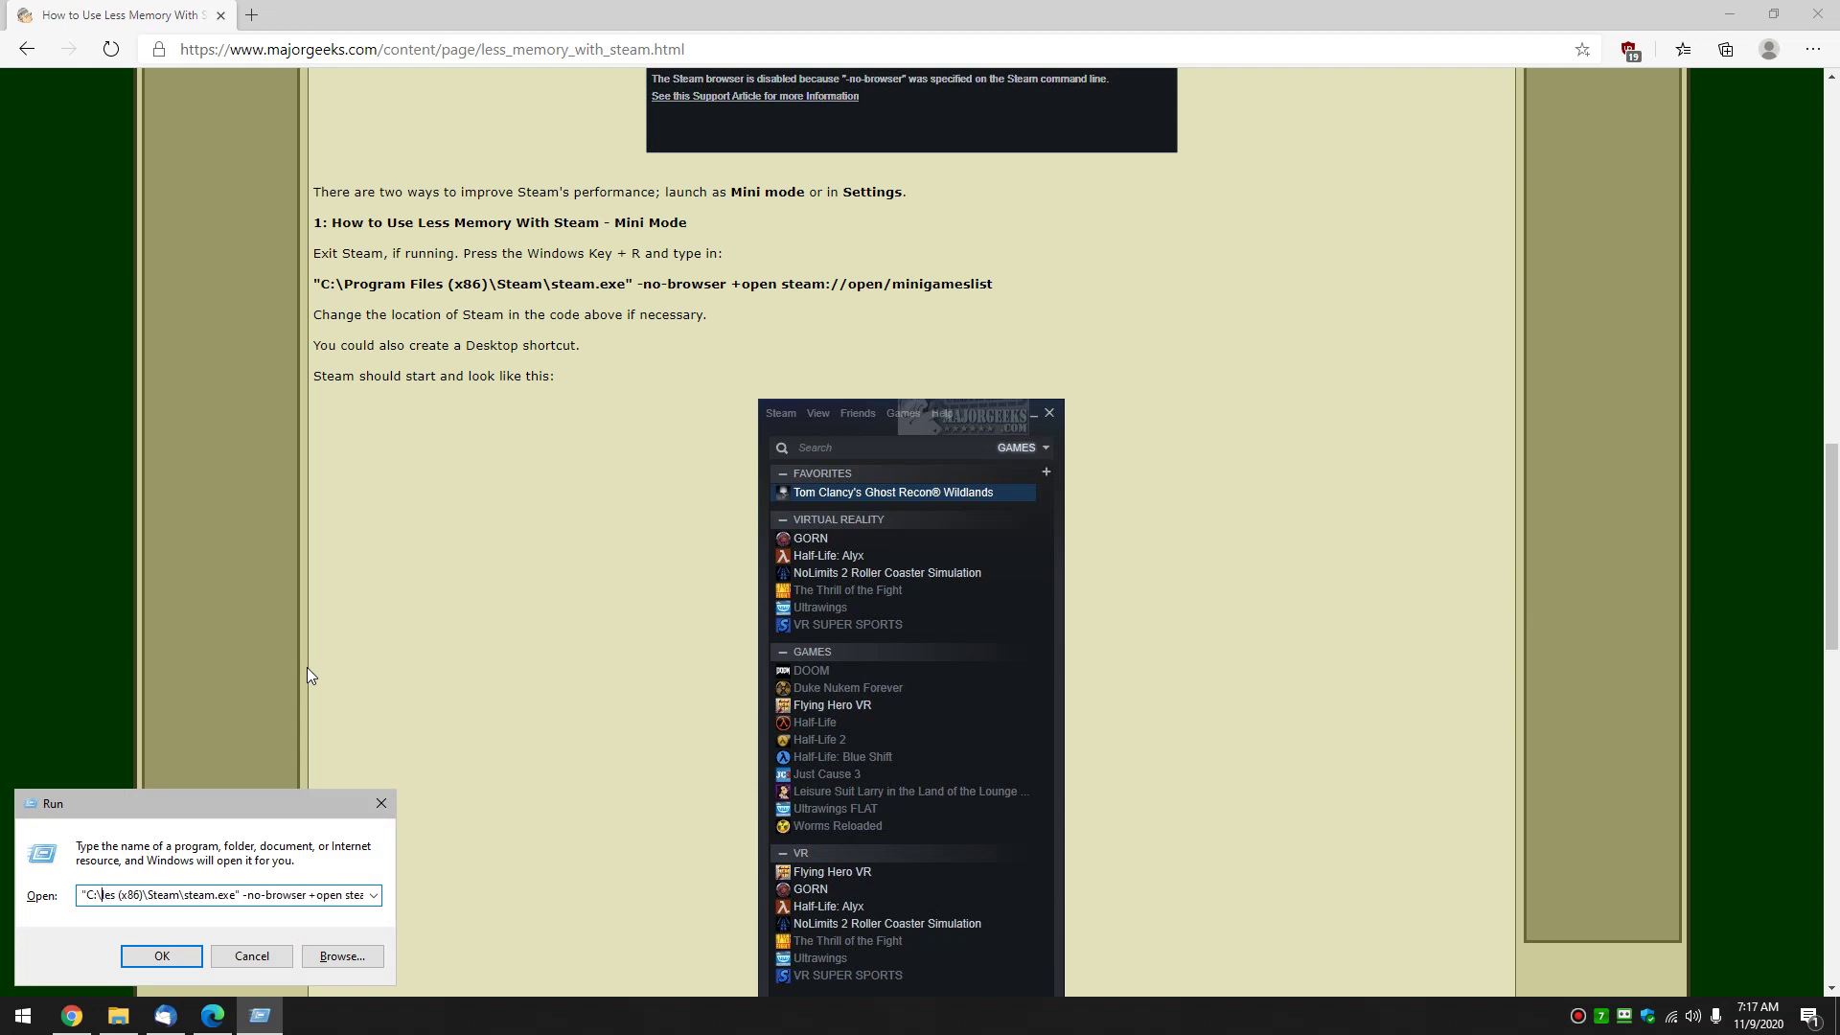
pyautogui.press('Delete')
pyautogui.press('Delete')
pyautogui.press('Delete')
pyautogui.press('Delete')
pyautogui.press('Delete')
pyautogui.press('Delete')
pyautogui.press('Delete')
pyautogui.press('Delete')
pyautogui.press('Delete')
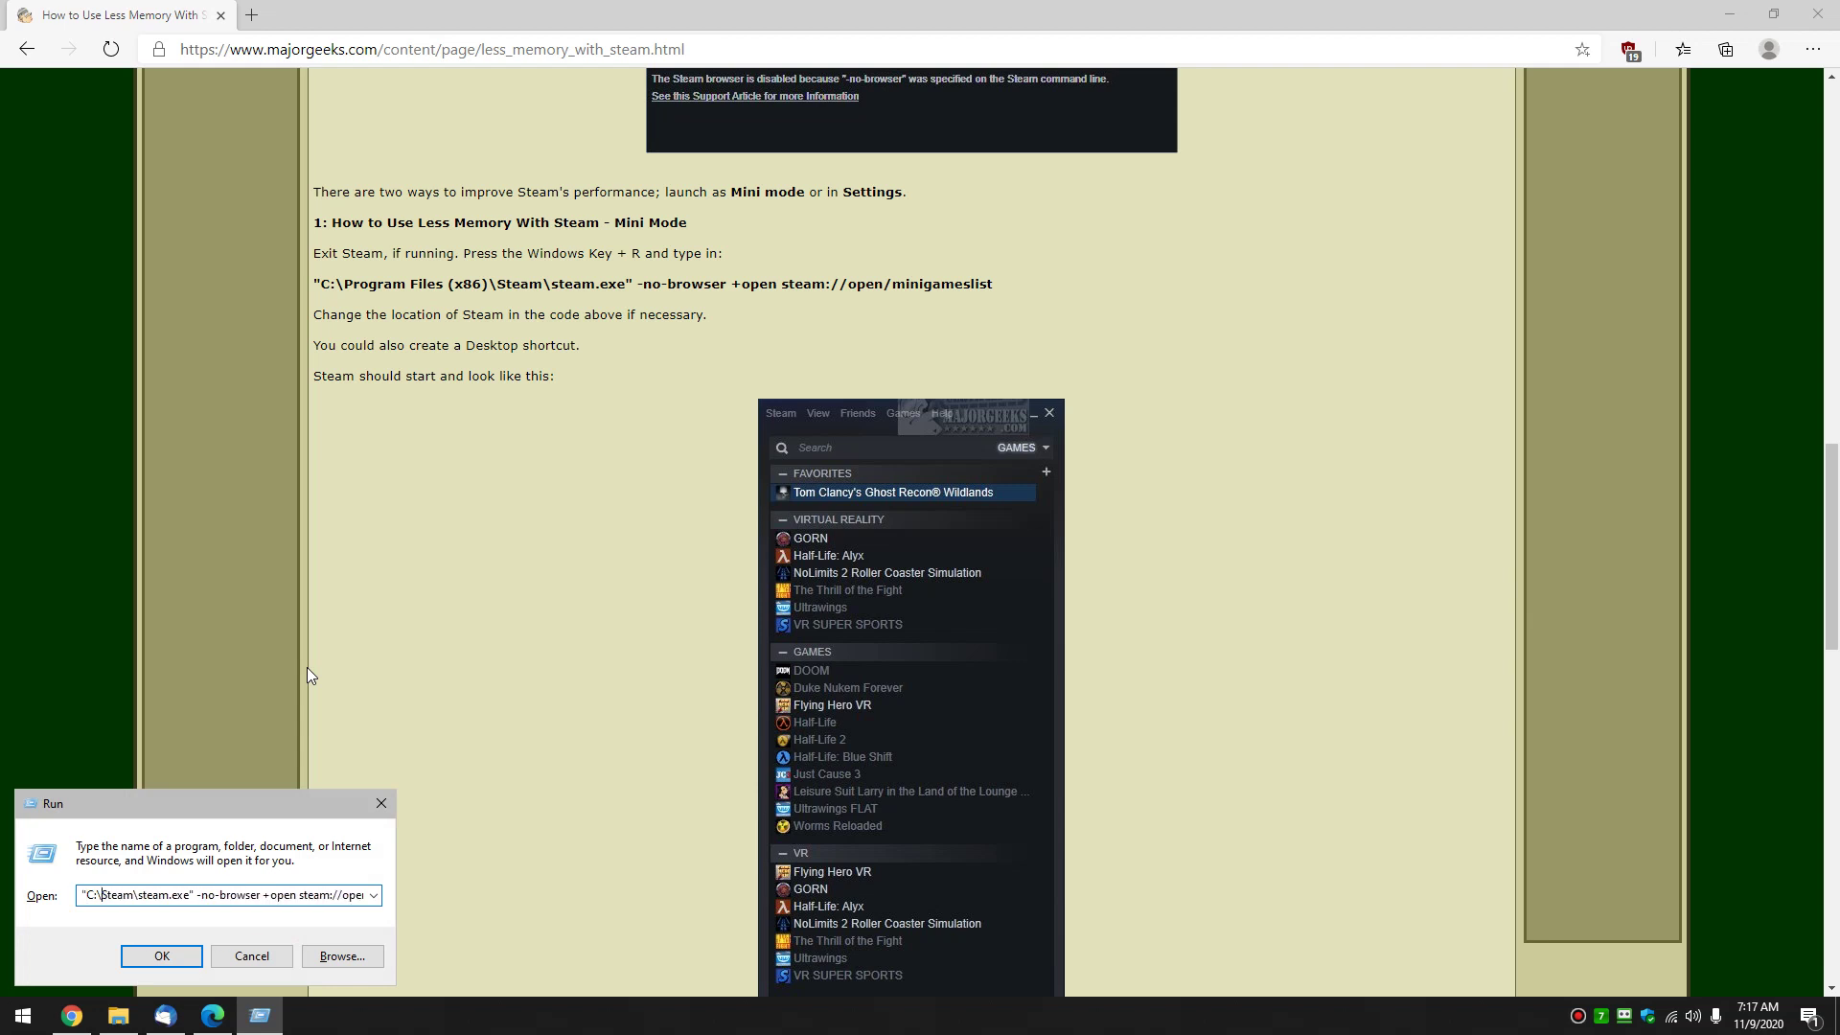
pyautogui.click(138, 964)
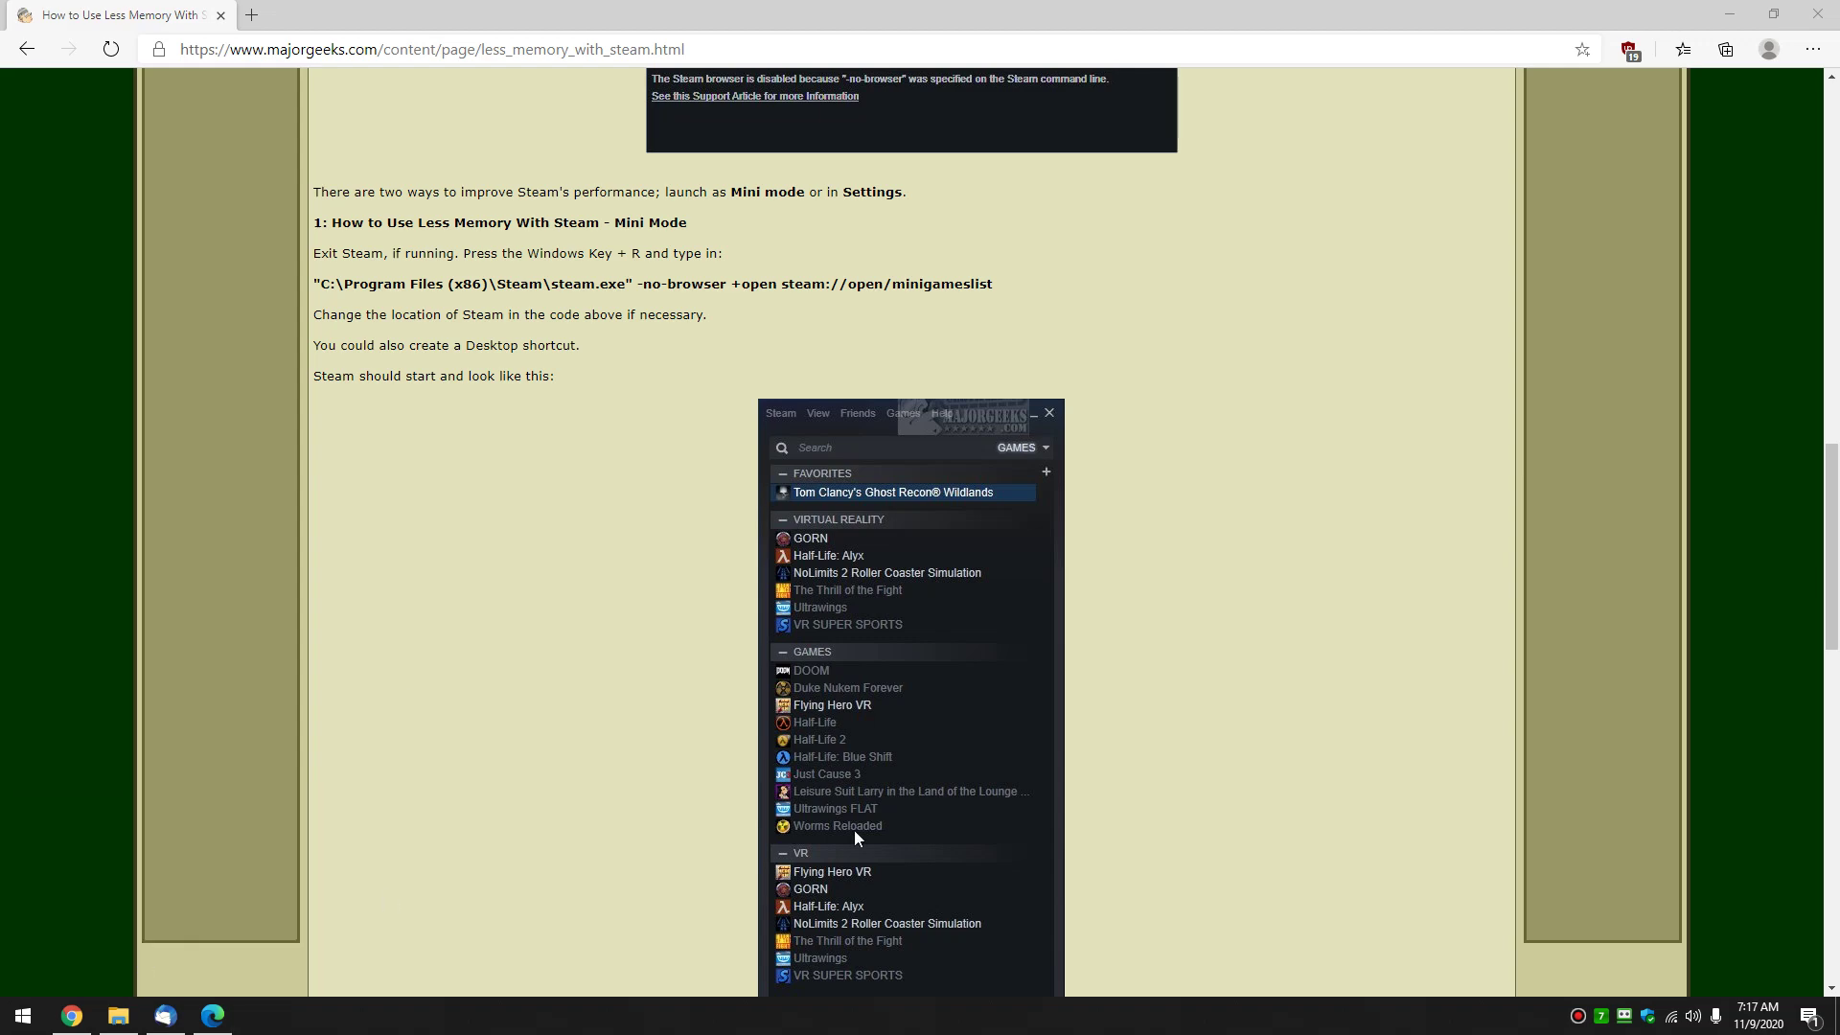
# Start a new desktop shortcut targeting C:\Steam\steam.exe -no-browser +open steam://open/minigameslist.
pyautogui.press('super+d')
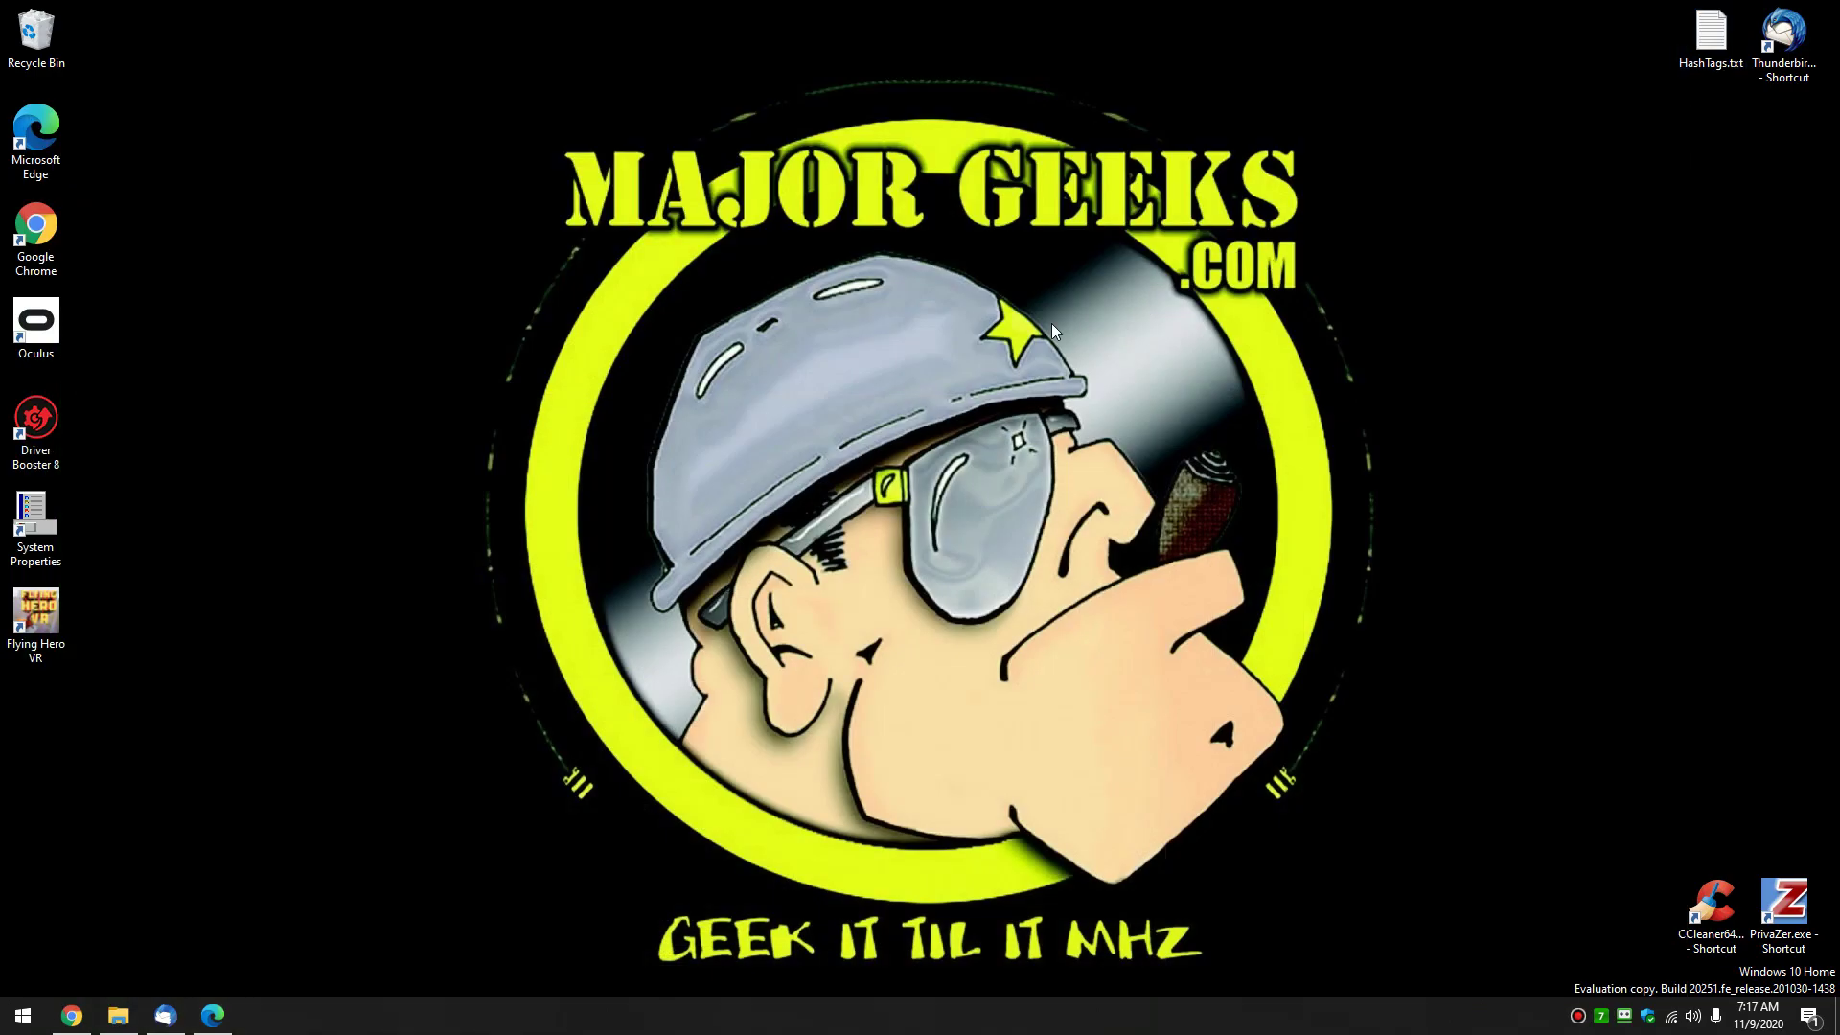
pyautogui.rightClick(173, 558)
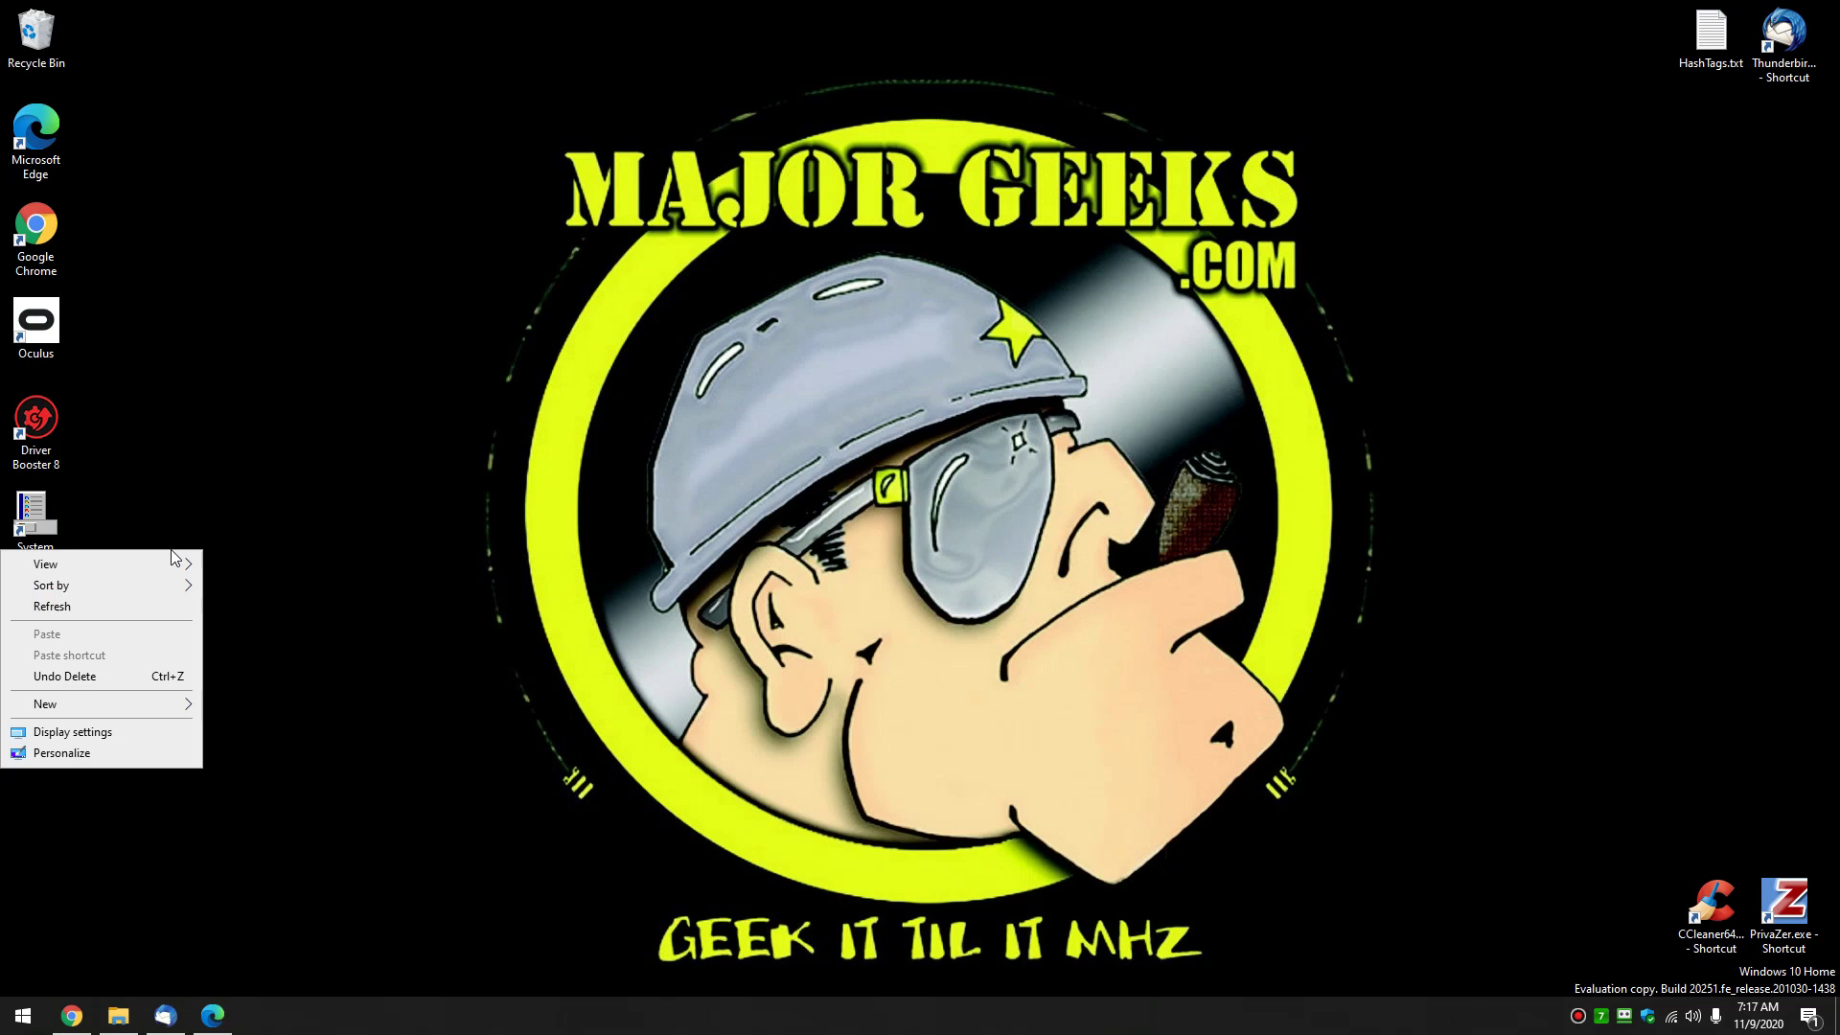
pyautogui.moveTo(160, 717)
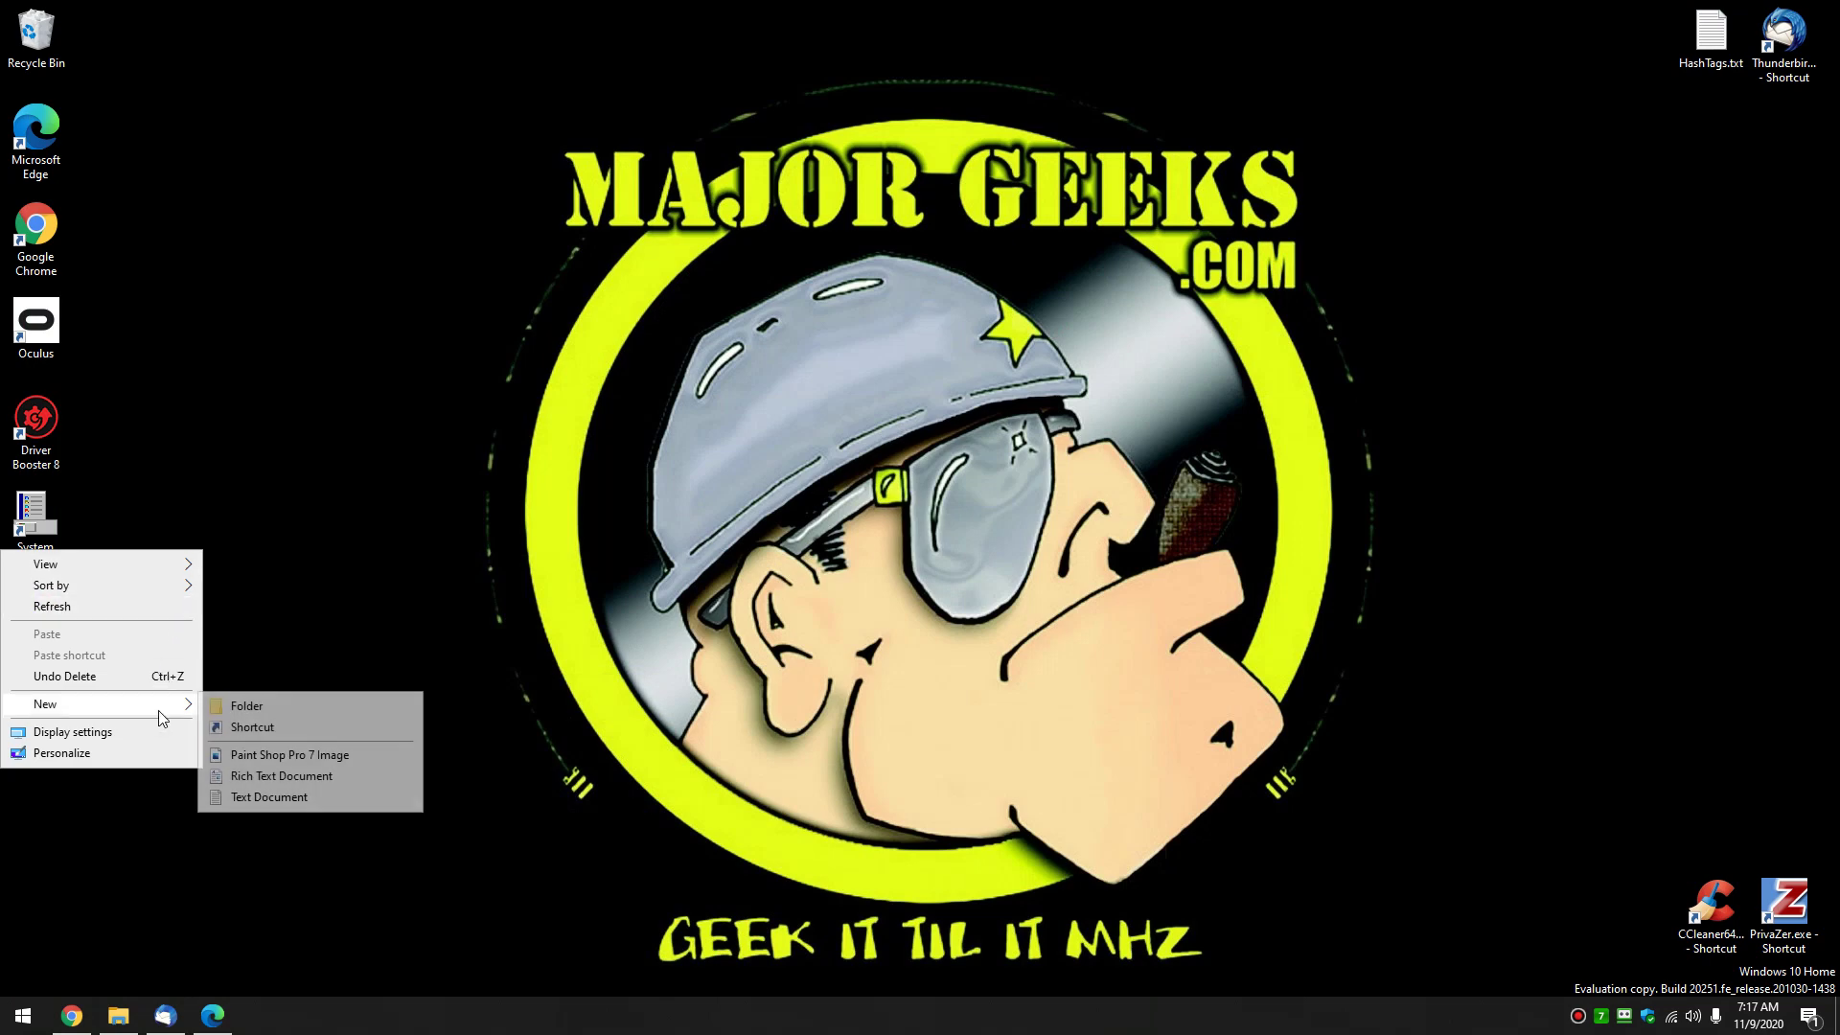
pyautogui.click(320, 728)
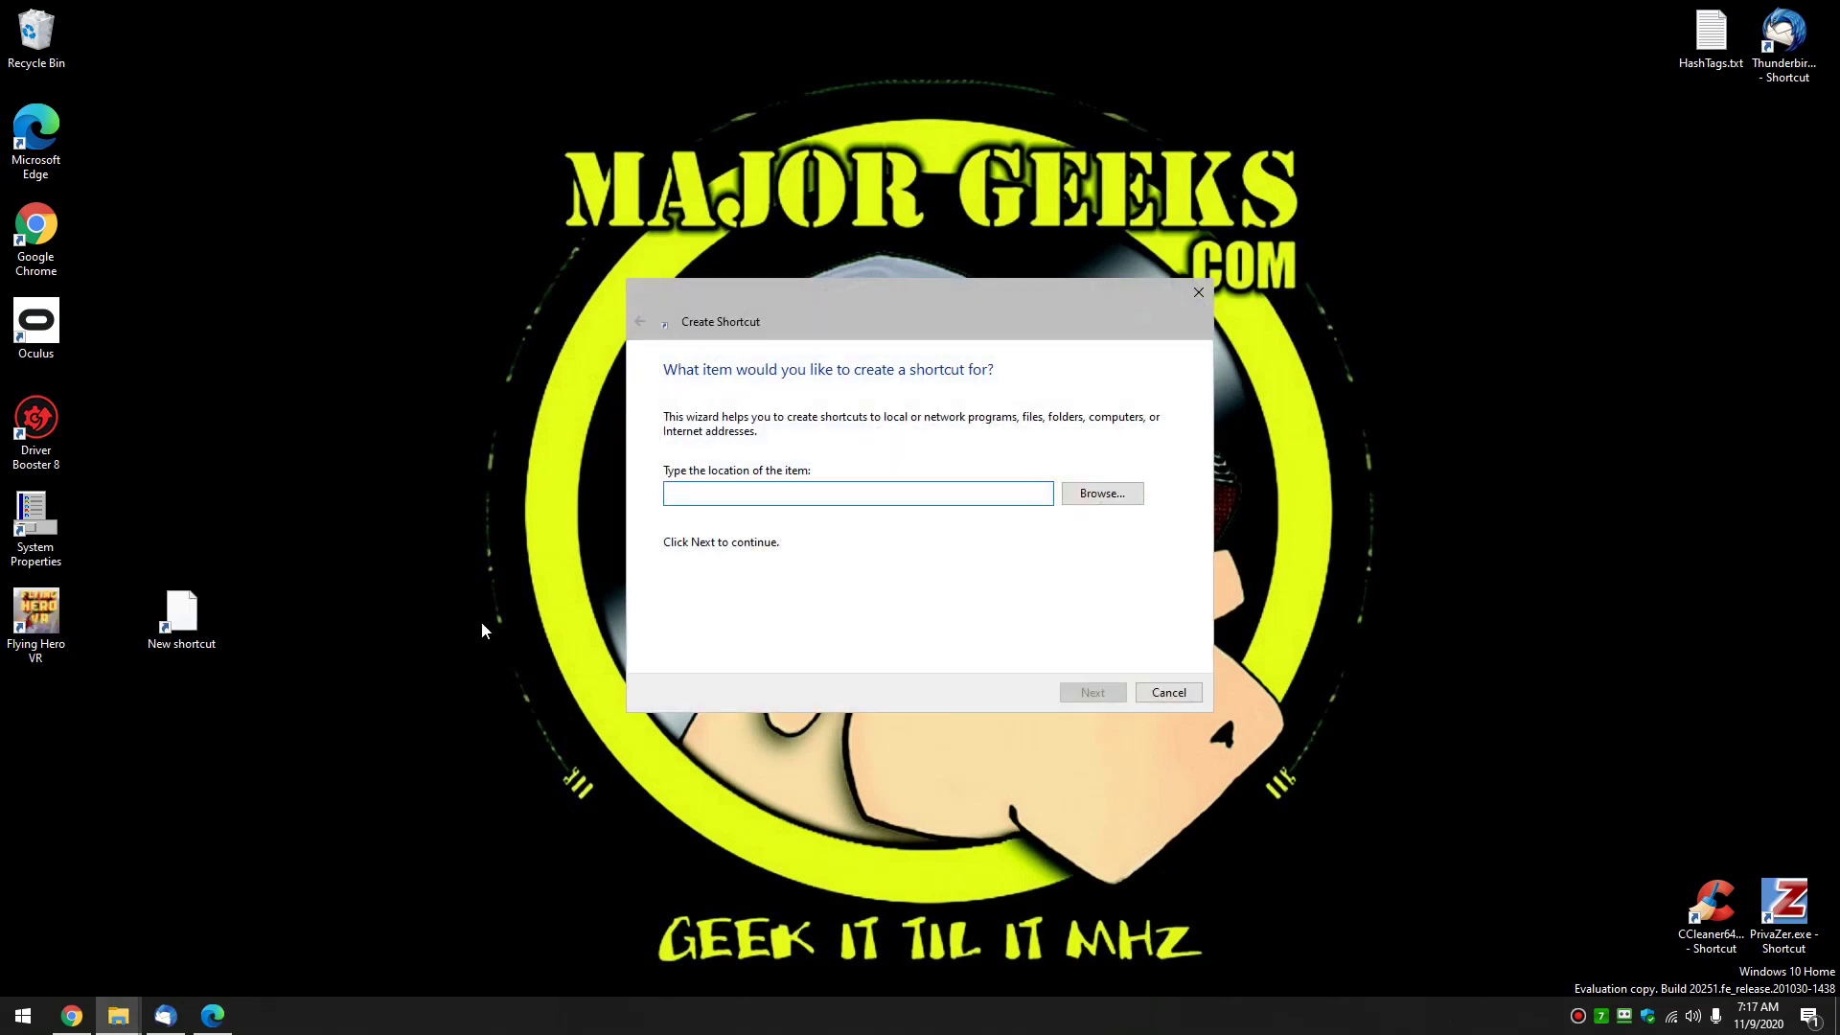
pyautogui.hotkey('ctrl', 'v')
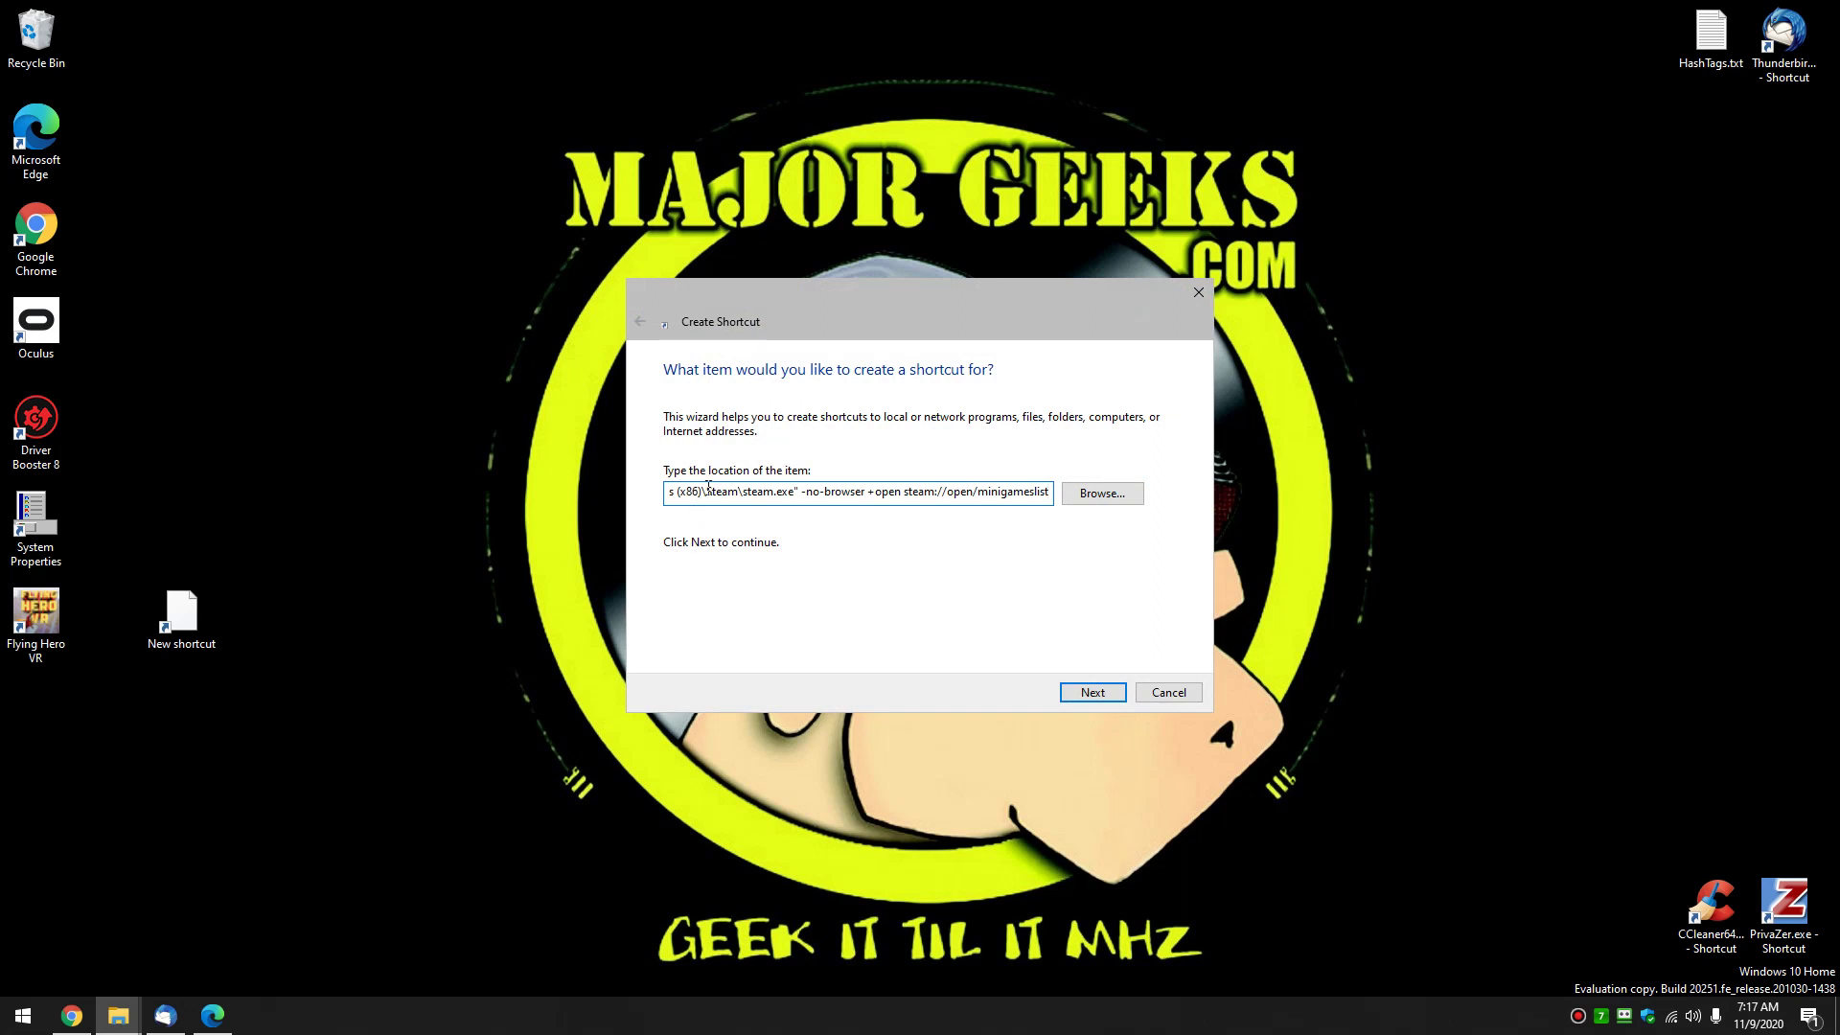
pyautogui.moveTo(792, 492)
pyautogui.mouseDown()
pyautogui.moveTo(609, 504)
pyautogui.moveTo(787, 498)
pyautogui.mouseUp()
pyautogui.press('BackSpace')
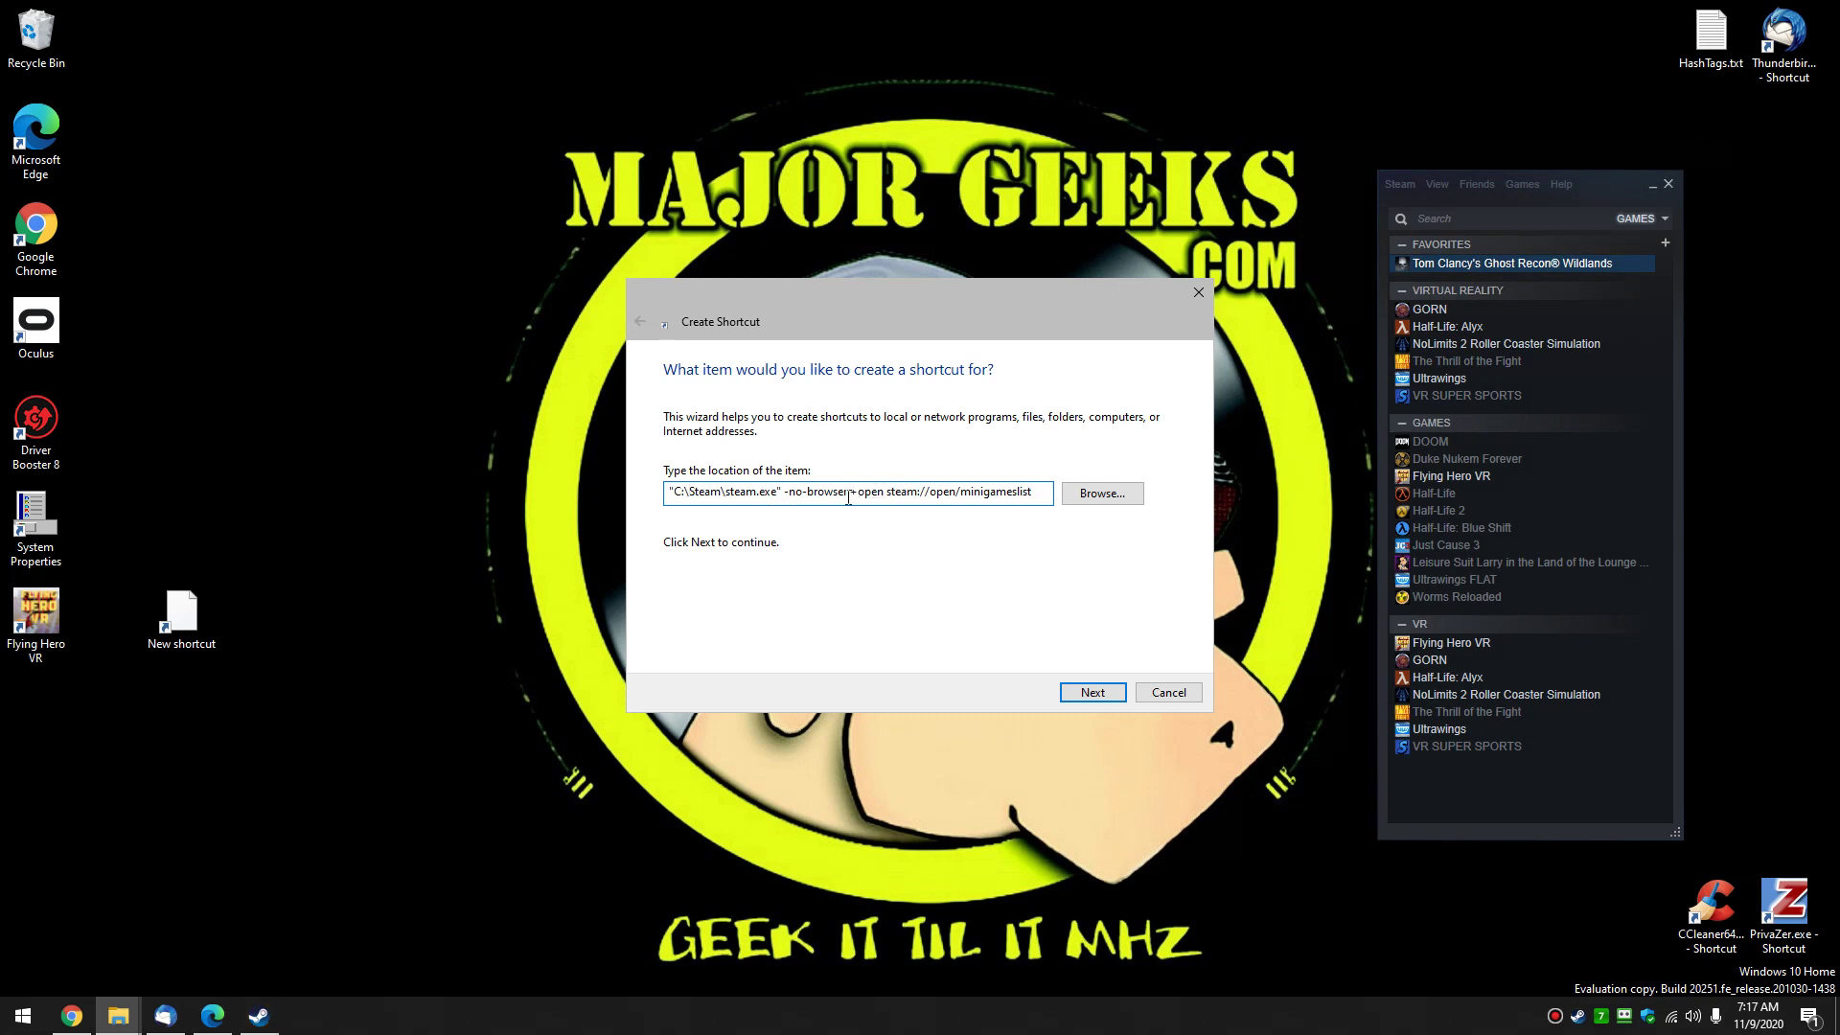
pyautogui.moveTo(847, 492); pyautogui.dragTo(1035, 490)
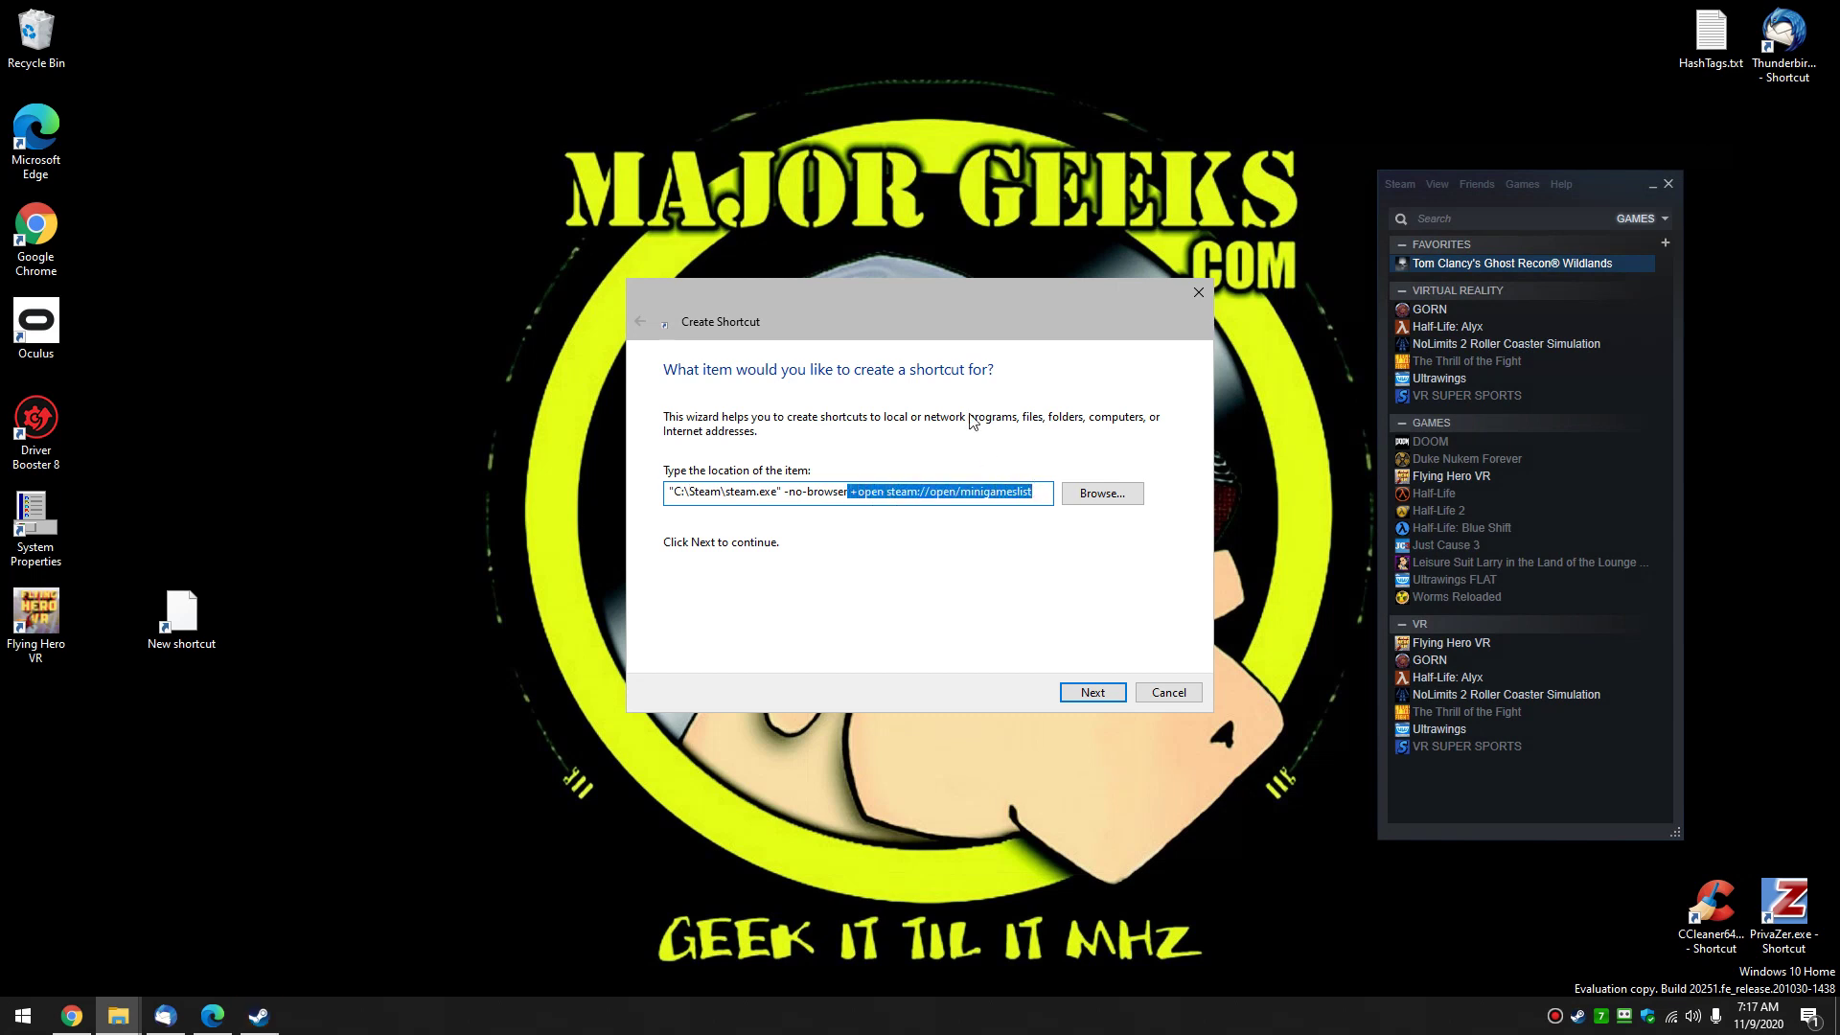
# Name the shortcut 'Steam - Mini' and finish creating it.
pyautogui.click(1075, 692)
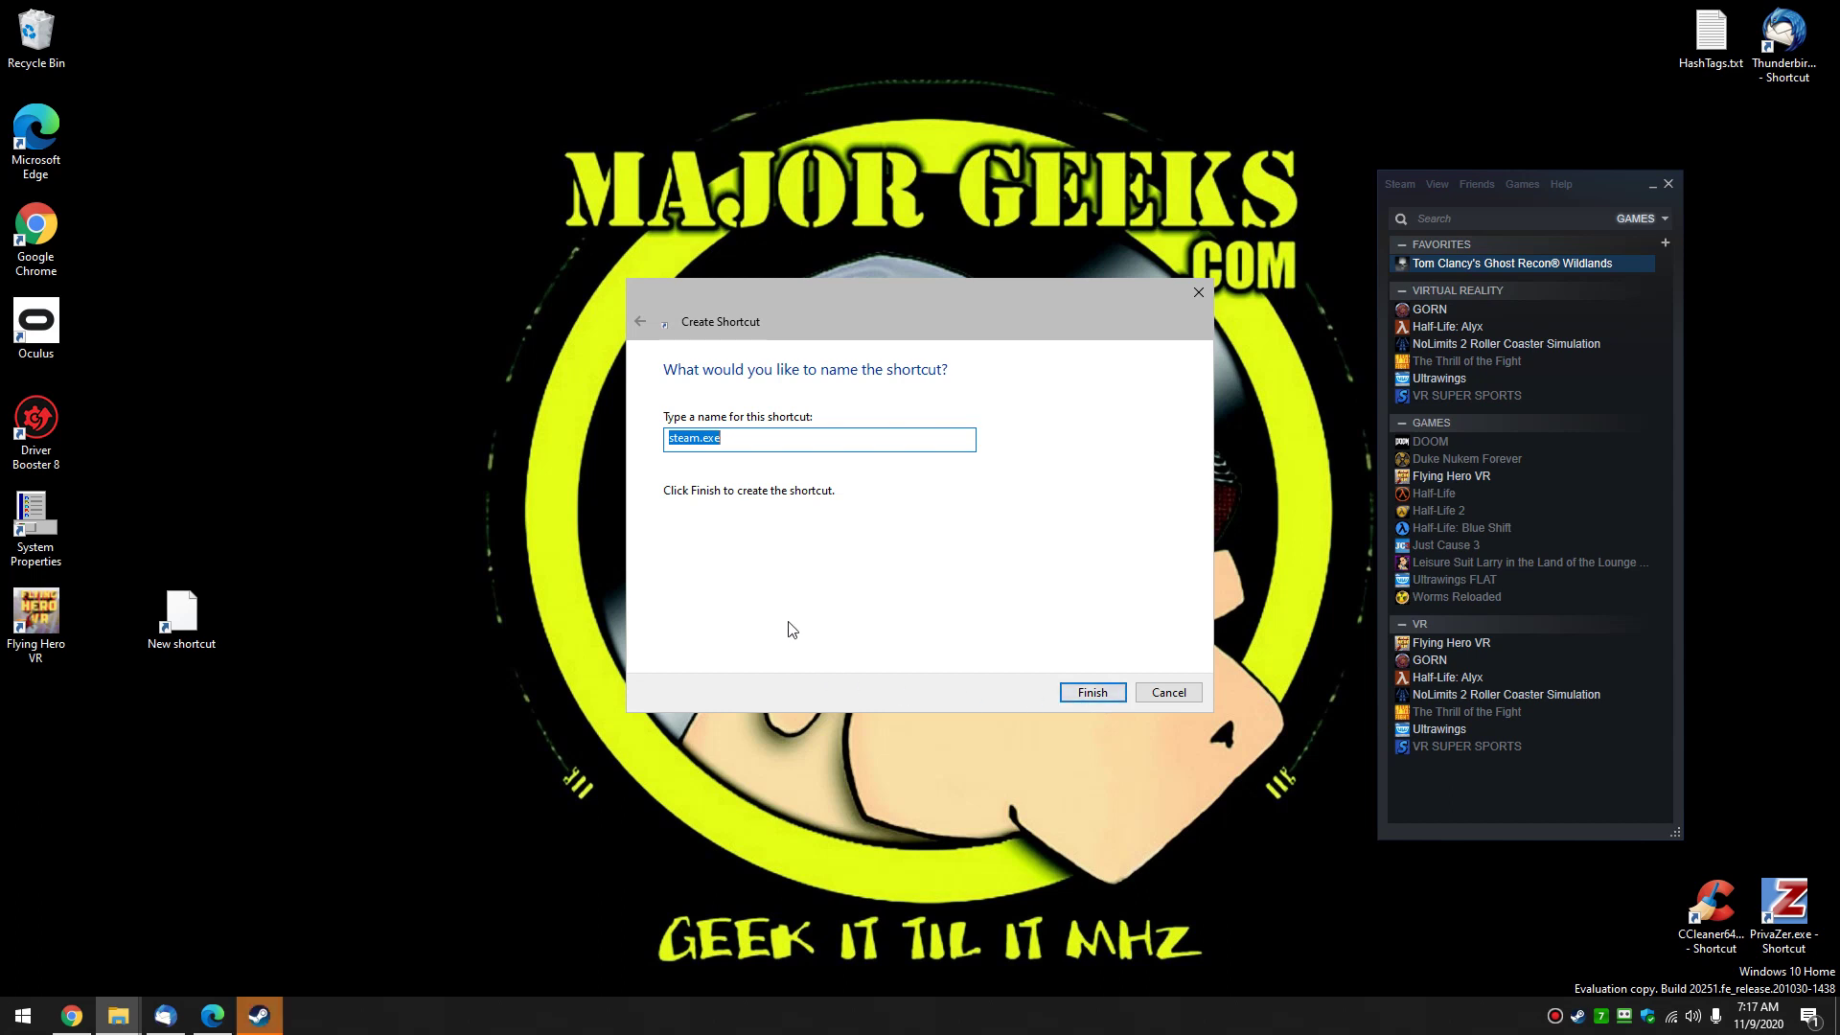
pyautogui.write('Steam - Mini')
pyautogui.click(1094, 692)
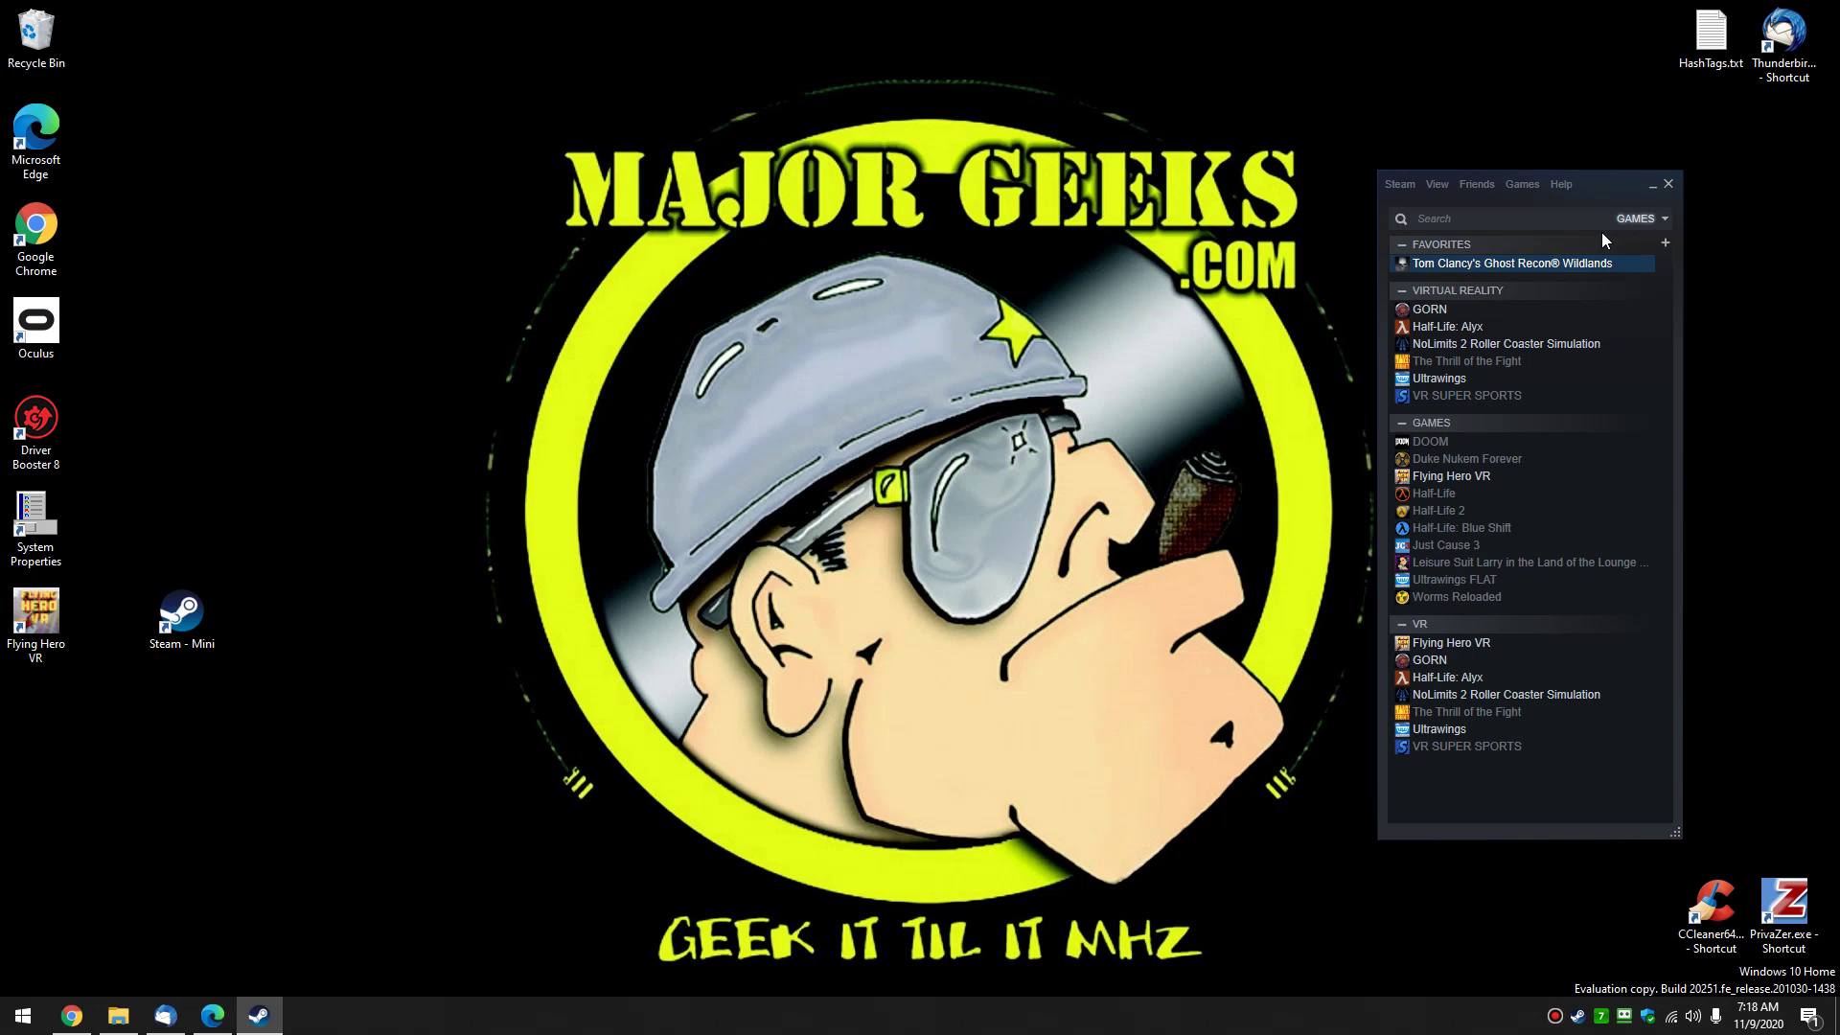
# Close the Steam mini window, exit Steam from the tray, and return to the MajorGeeks article.
pyautogui.click(1668, 183)
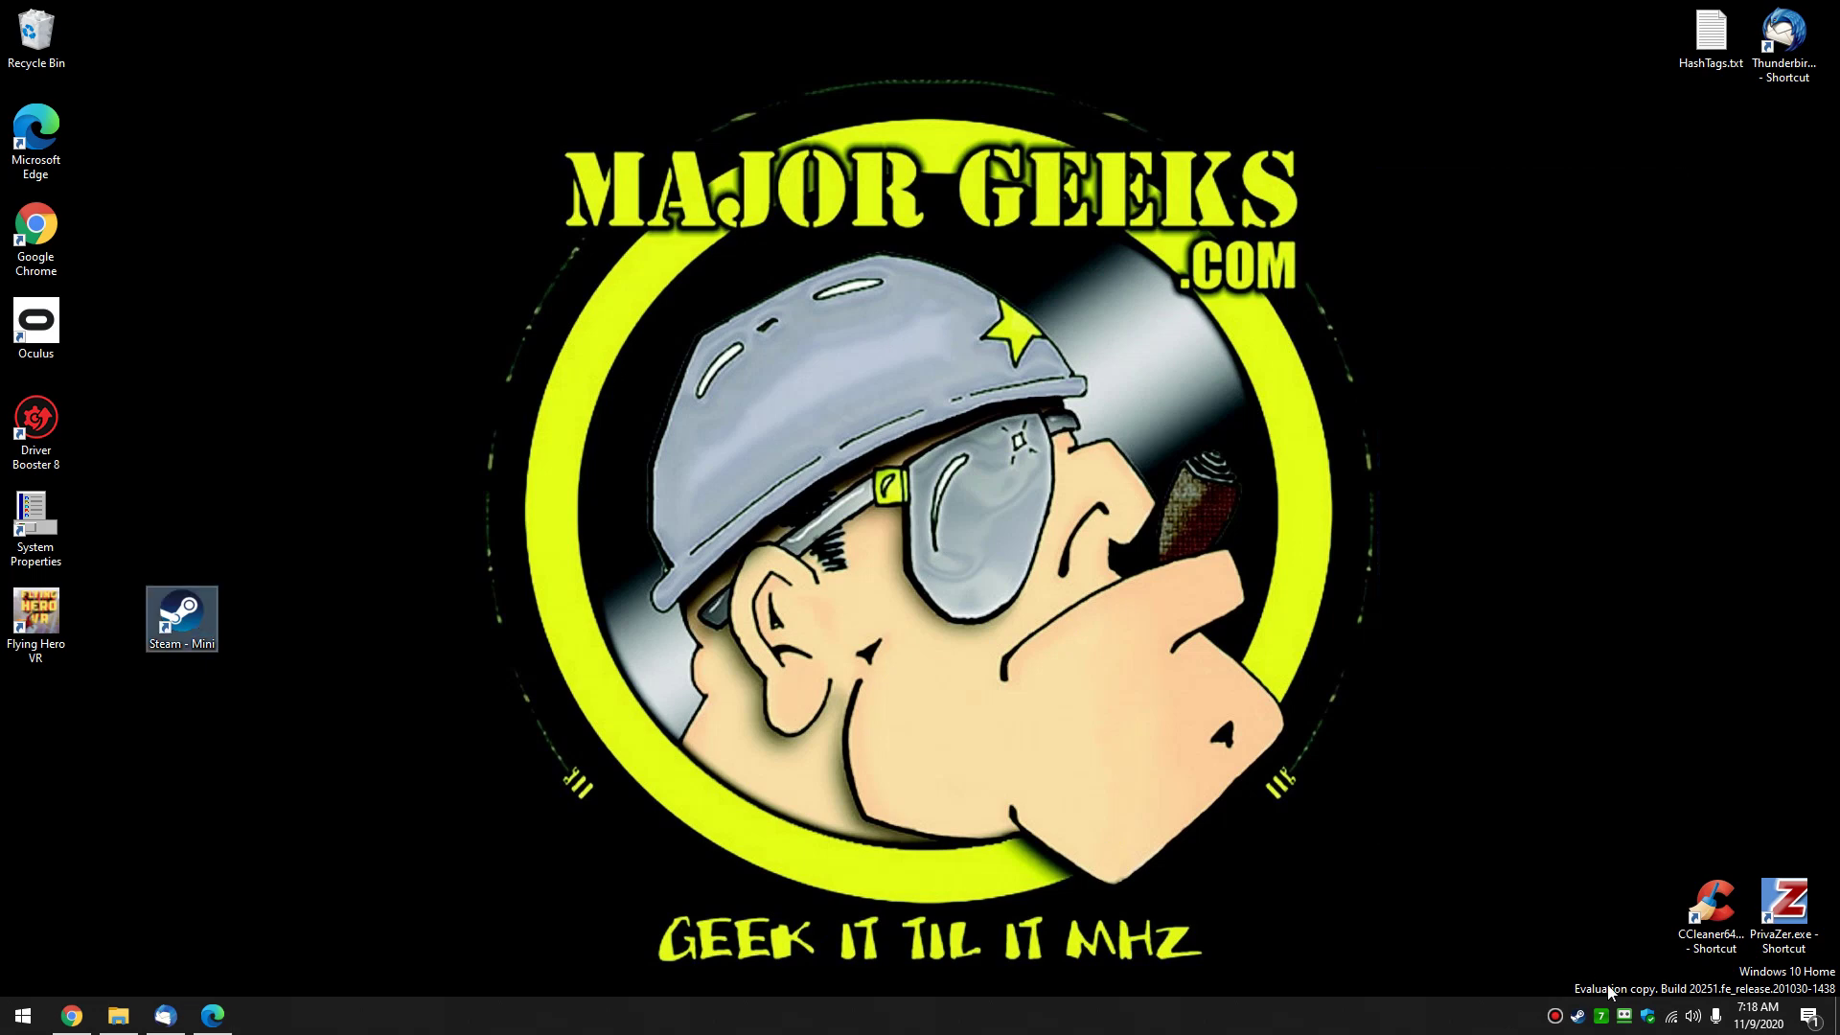
pyautogui.rightClick(1577, 1015)
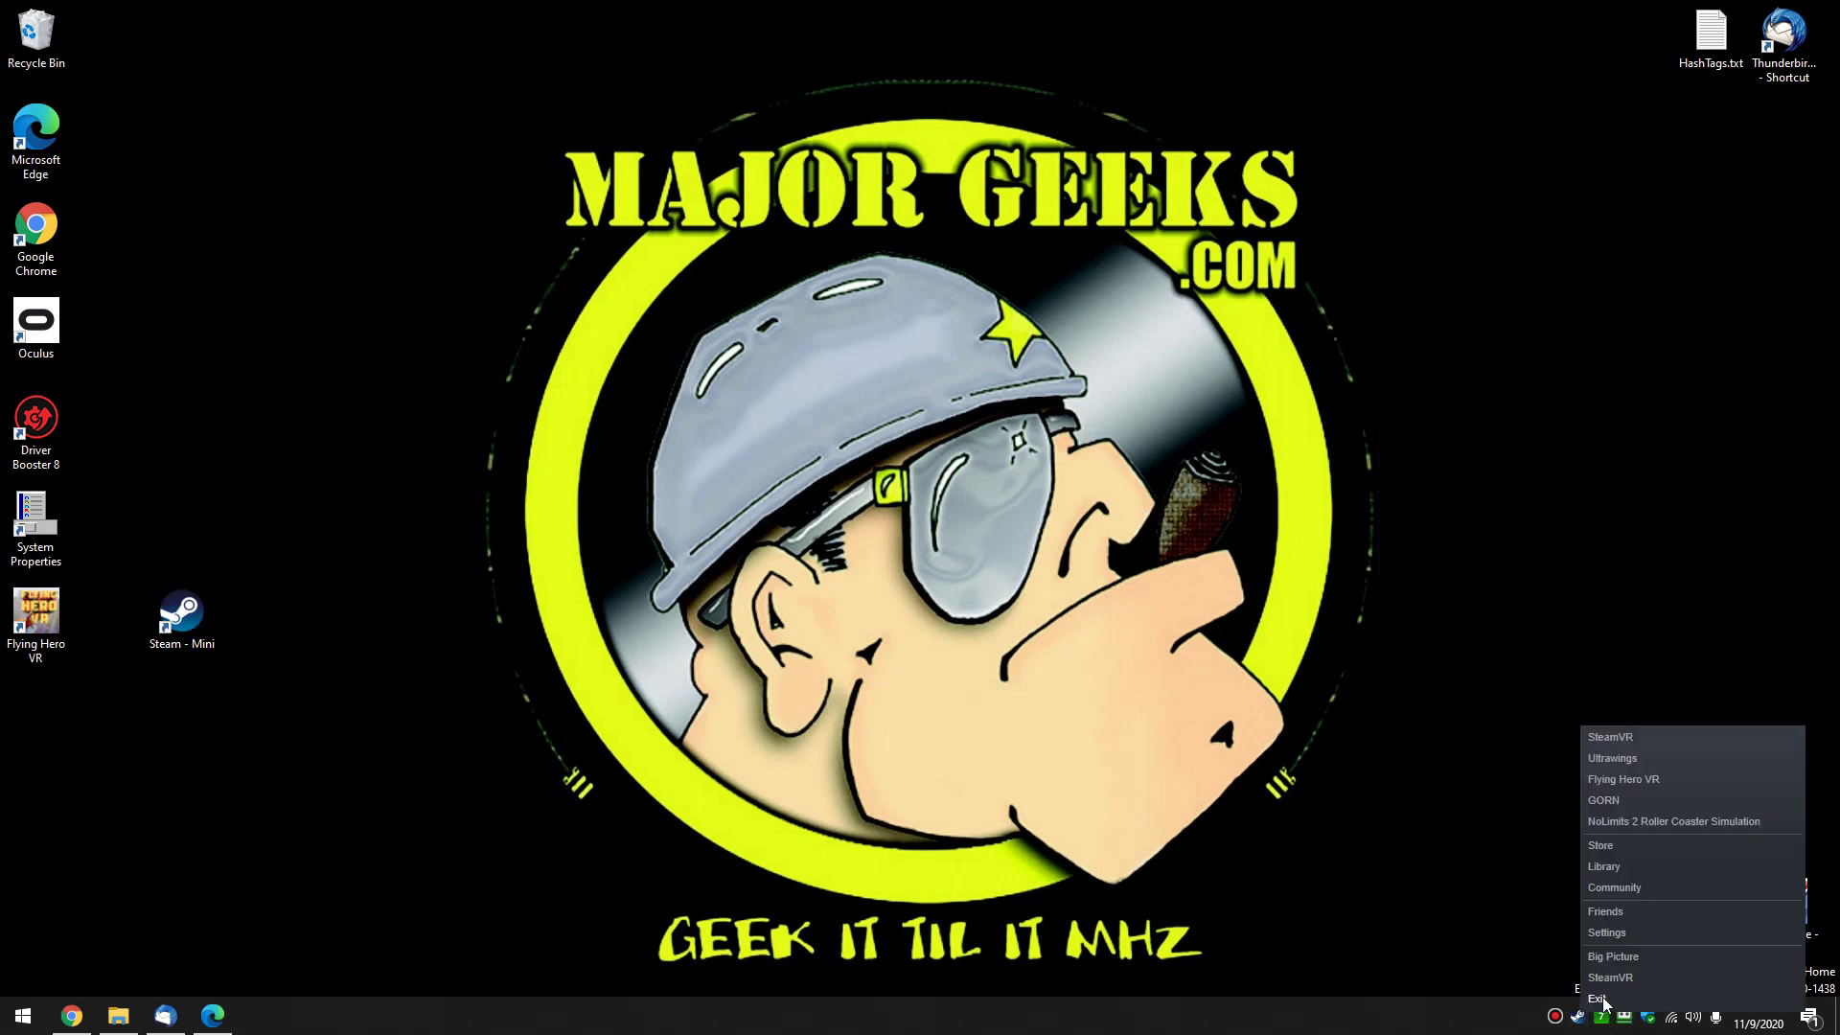
pyautogui.click(1597, 999)
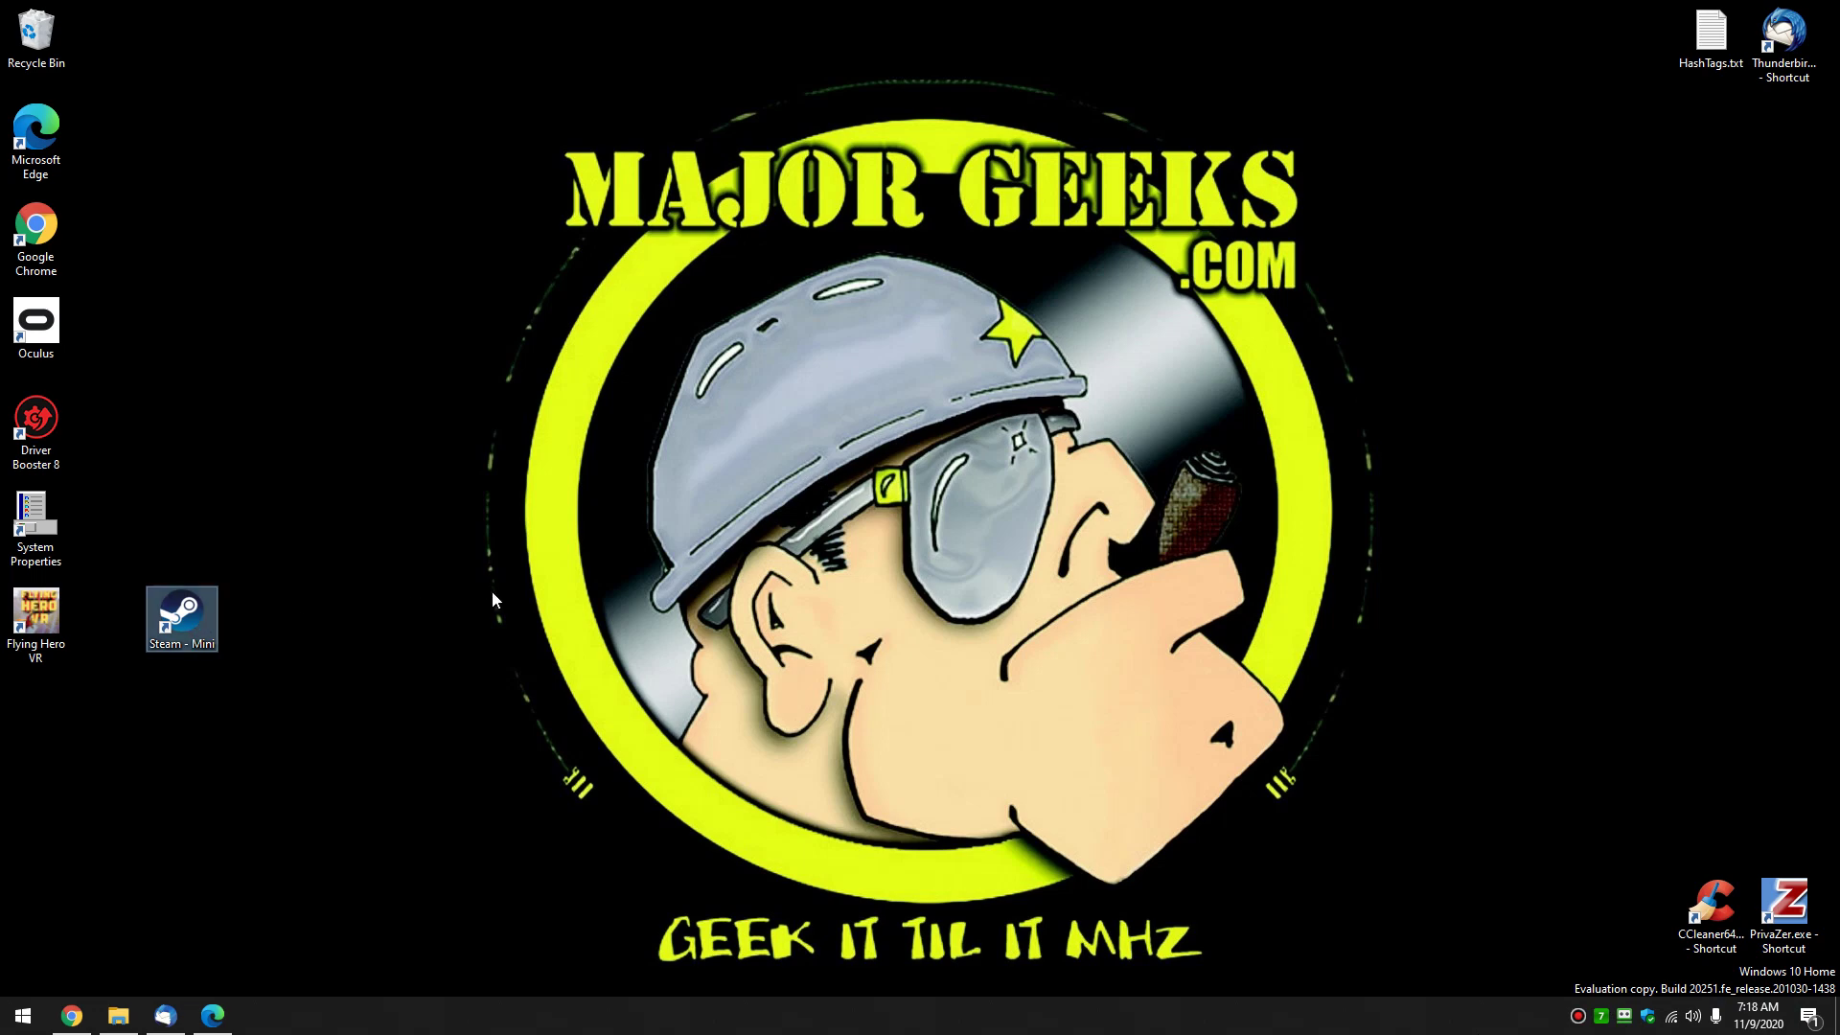
pyautogui.click(211, 1016)
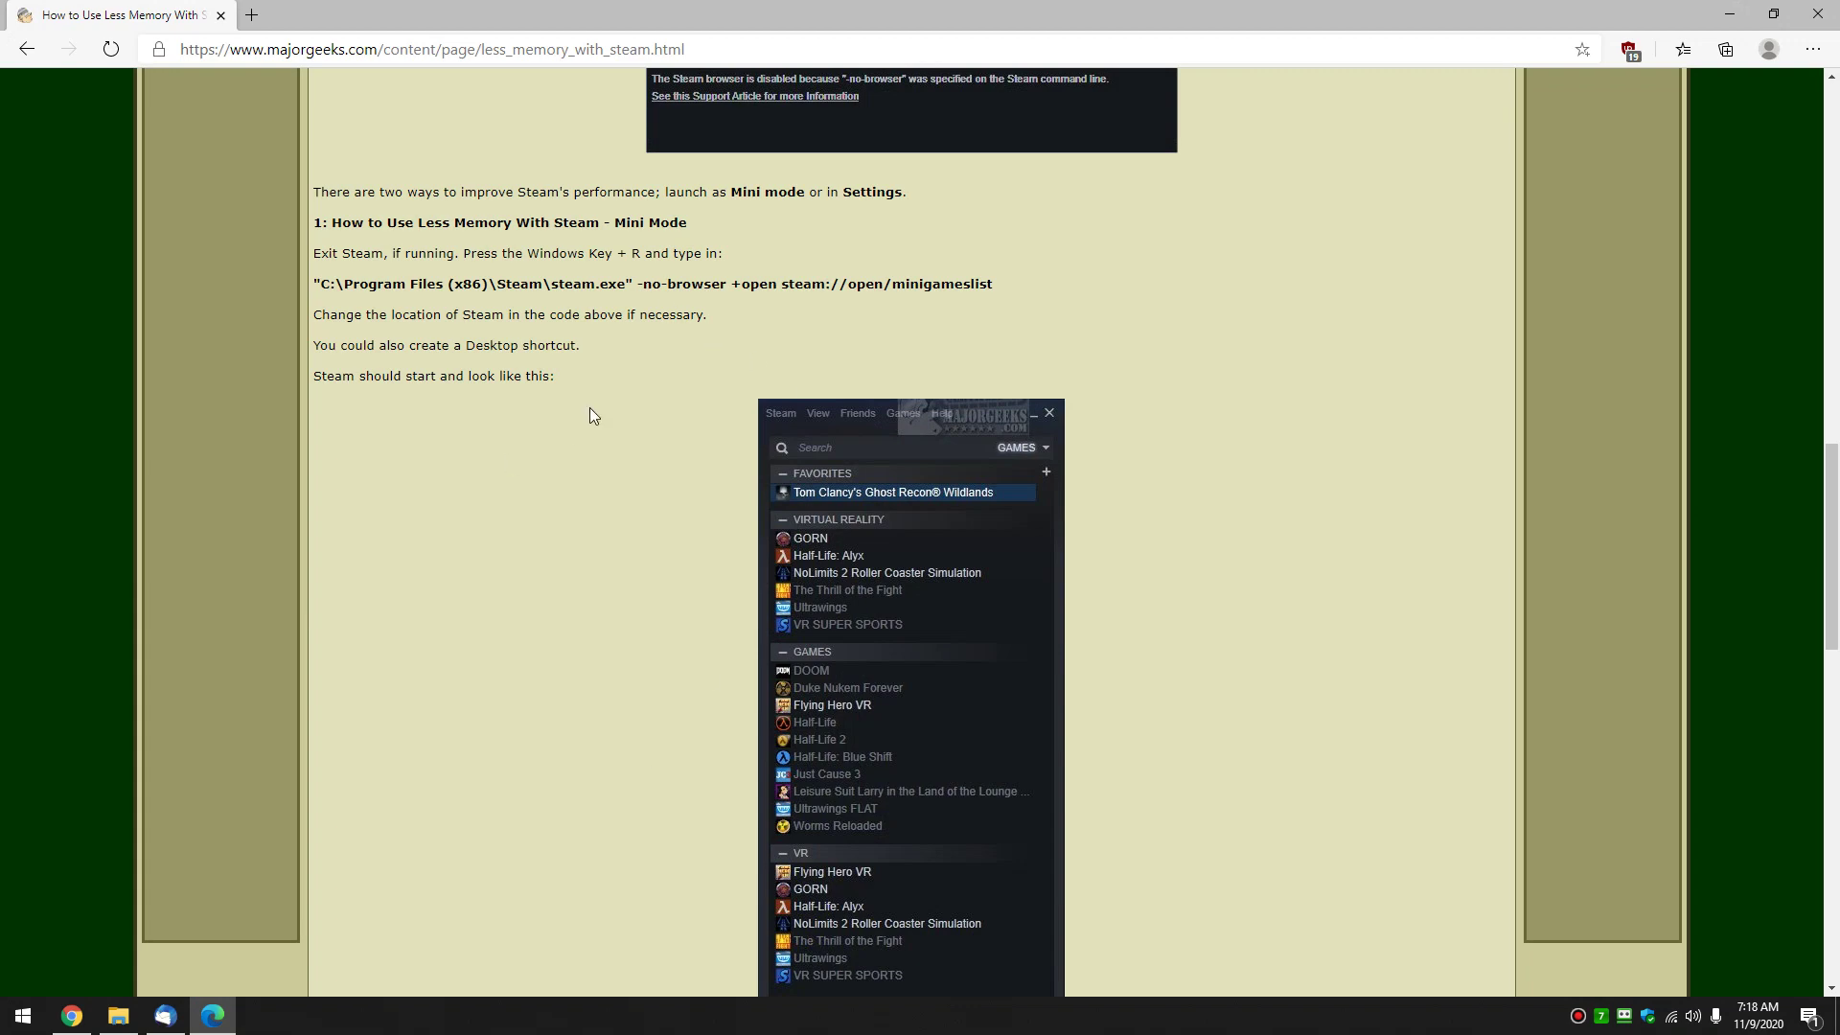
pyautogui.scroll(2, 589, 415)
pyautogui.scroll(-12, 568, 389)
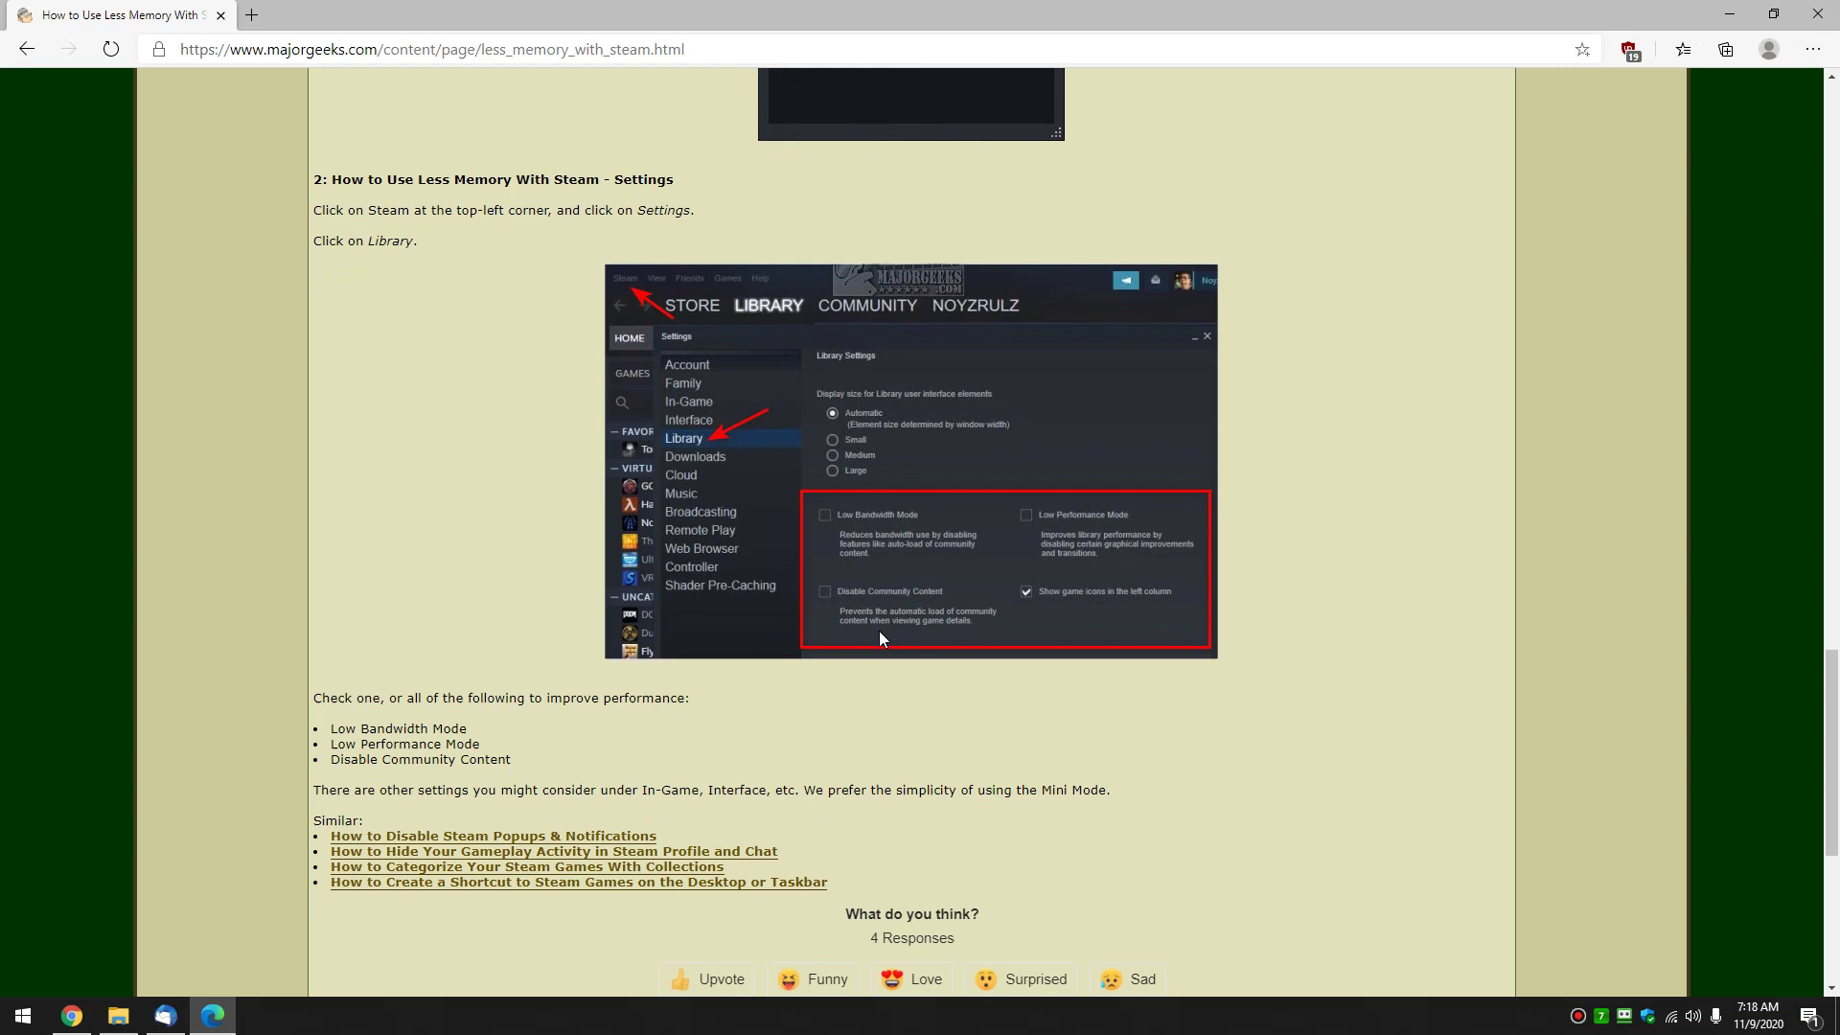
pyautogui.scroll(10, 722, 661)
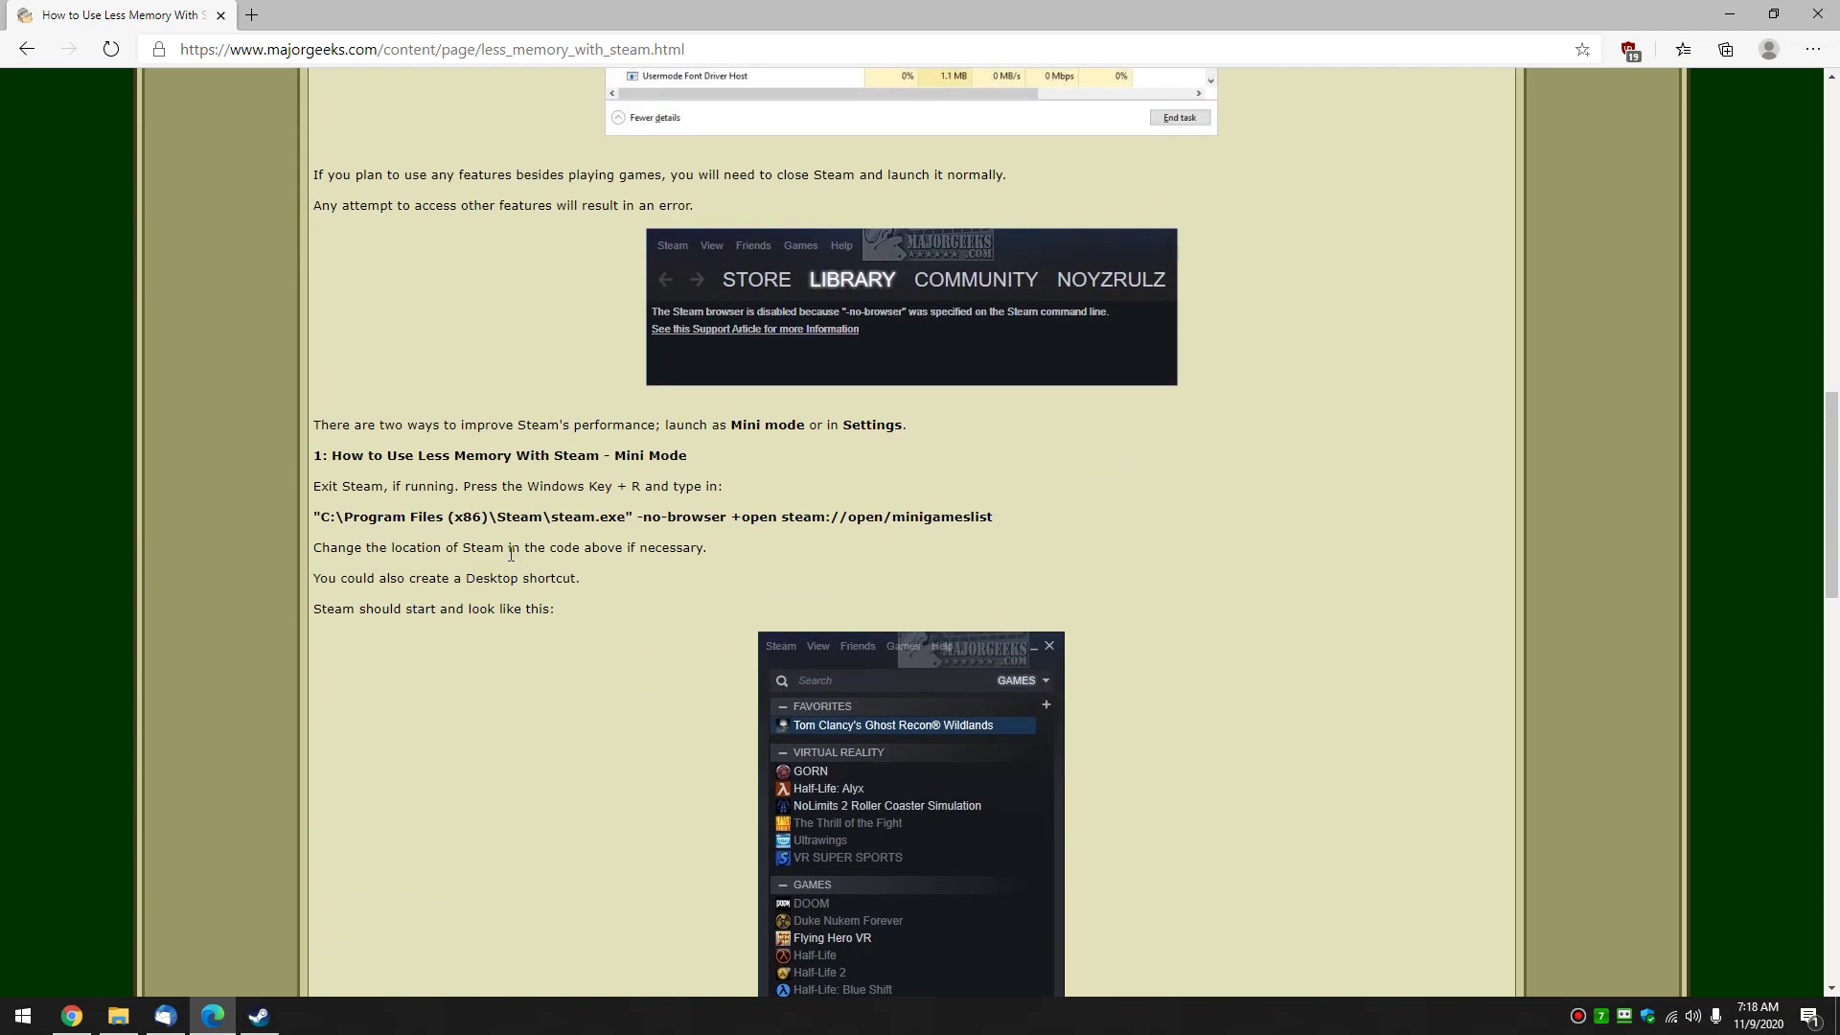
pyautogui.moveTo(313, 521)
pyautogui.mouseDown()
pyautogui.moveTo(671, 517)
pyautogui.moveTo(314, 517)
pyautogui.mouseUp()
pyautogui.click(321, 517)
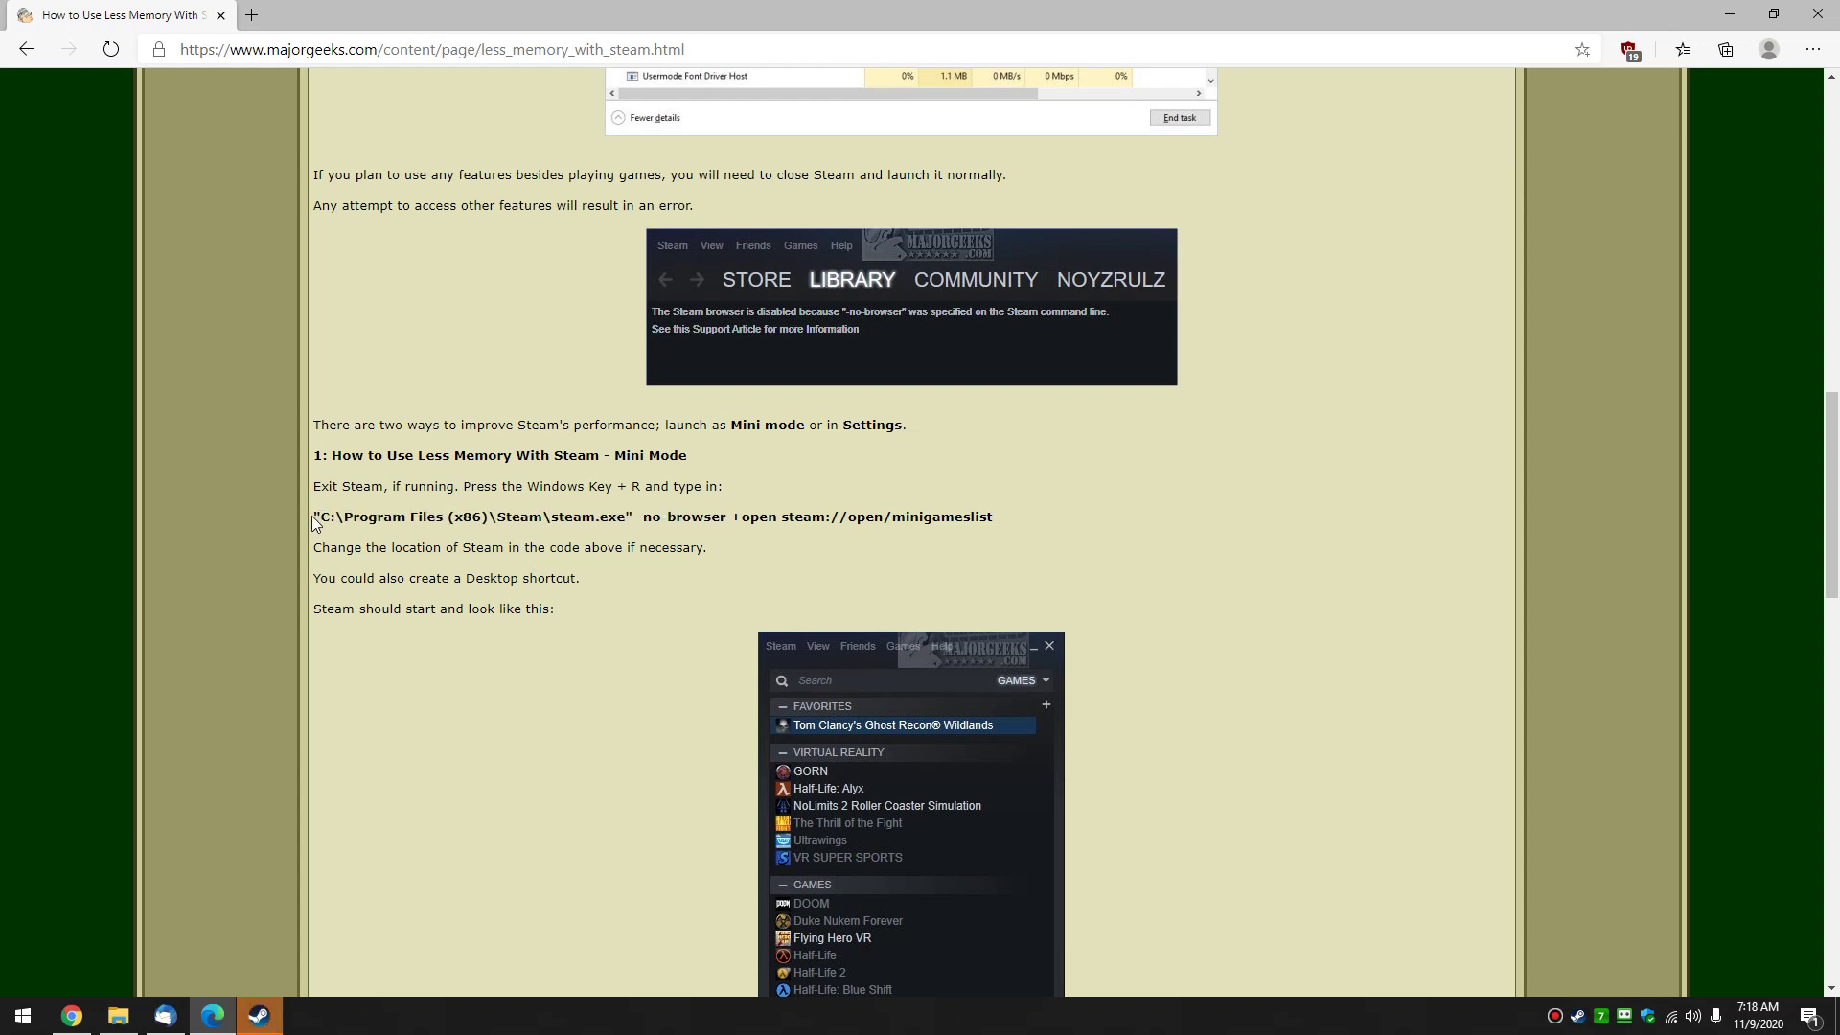
pyautogui.moveTo(312, 516); pyautogui.dragTo(1006, 520)
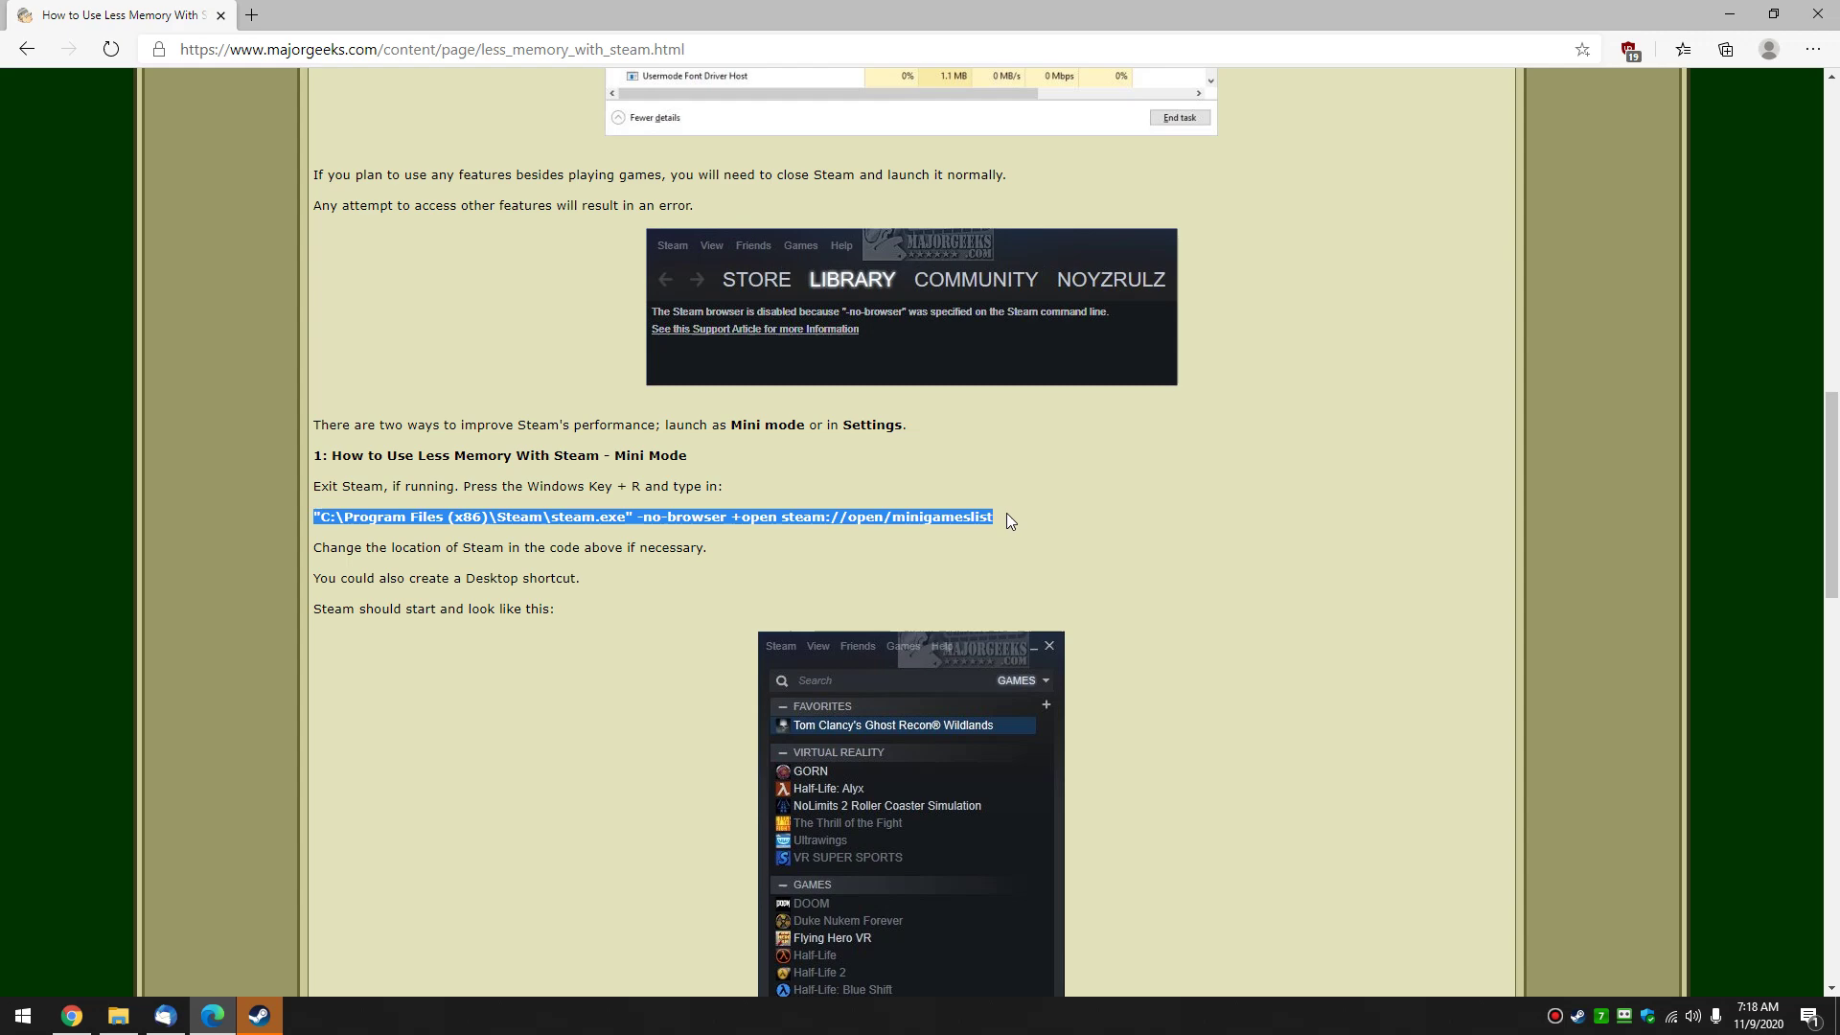
pyautogui.click(1005, 512)
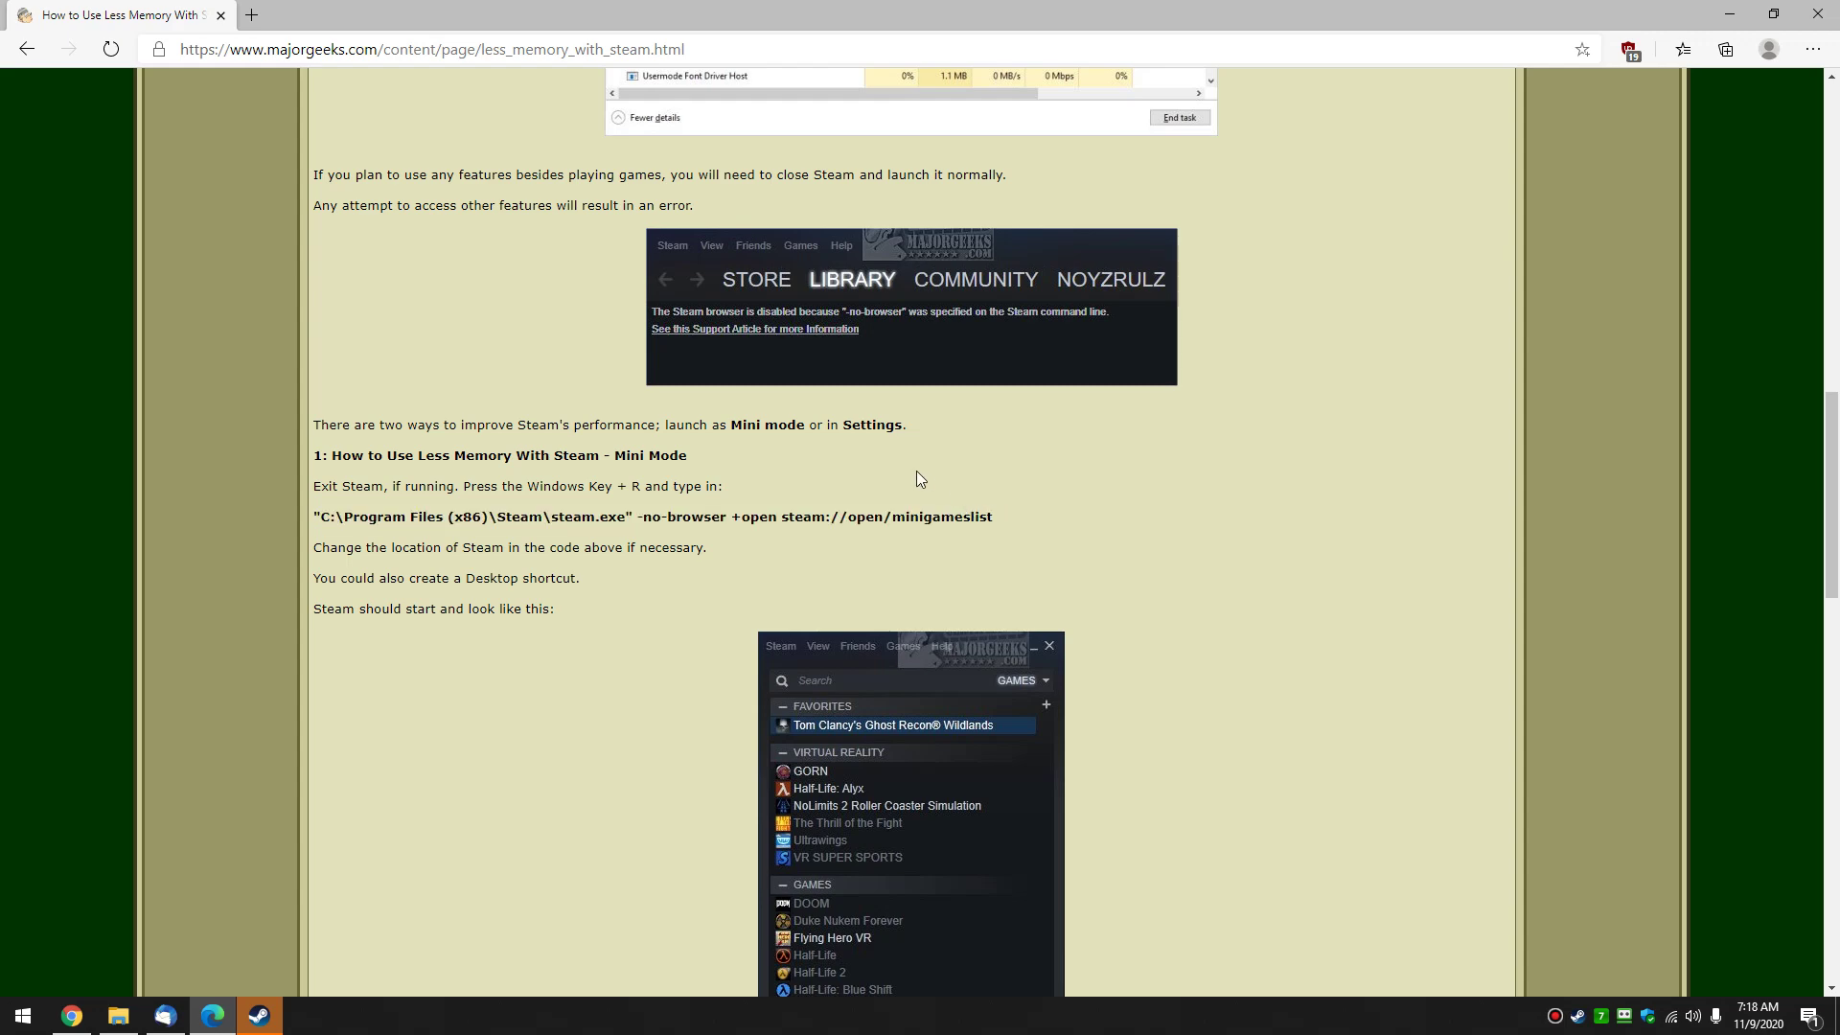
# Scroll the article back to the top and minimize Edge to reveal the desktop.
pyautogui.scroll(12, 895, 450)
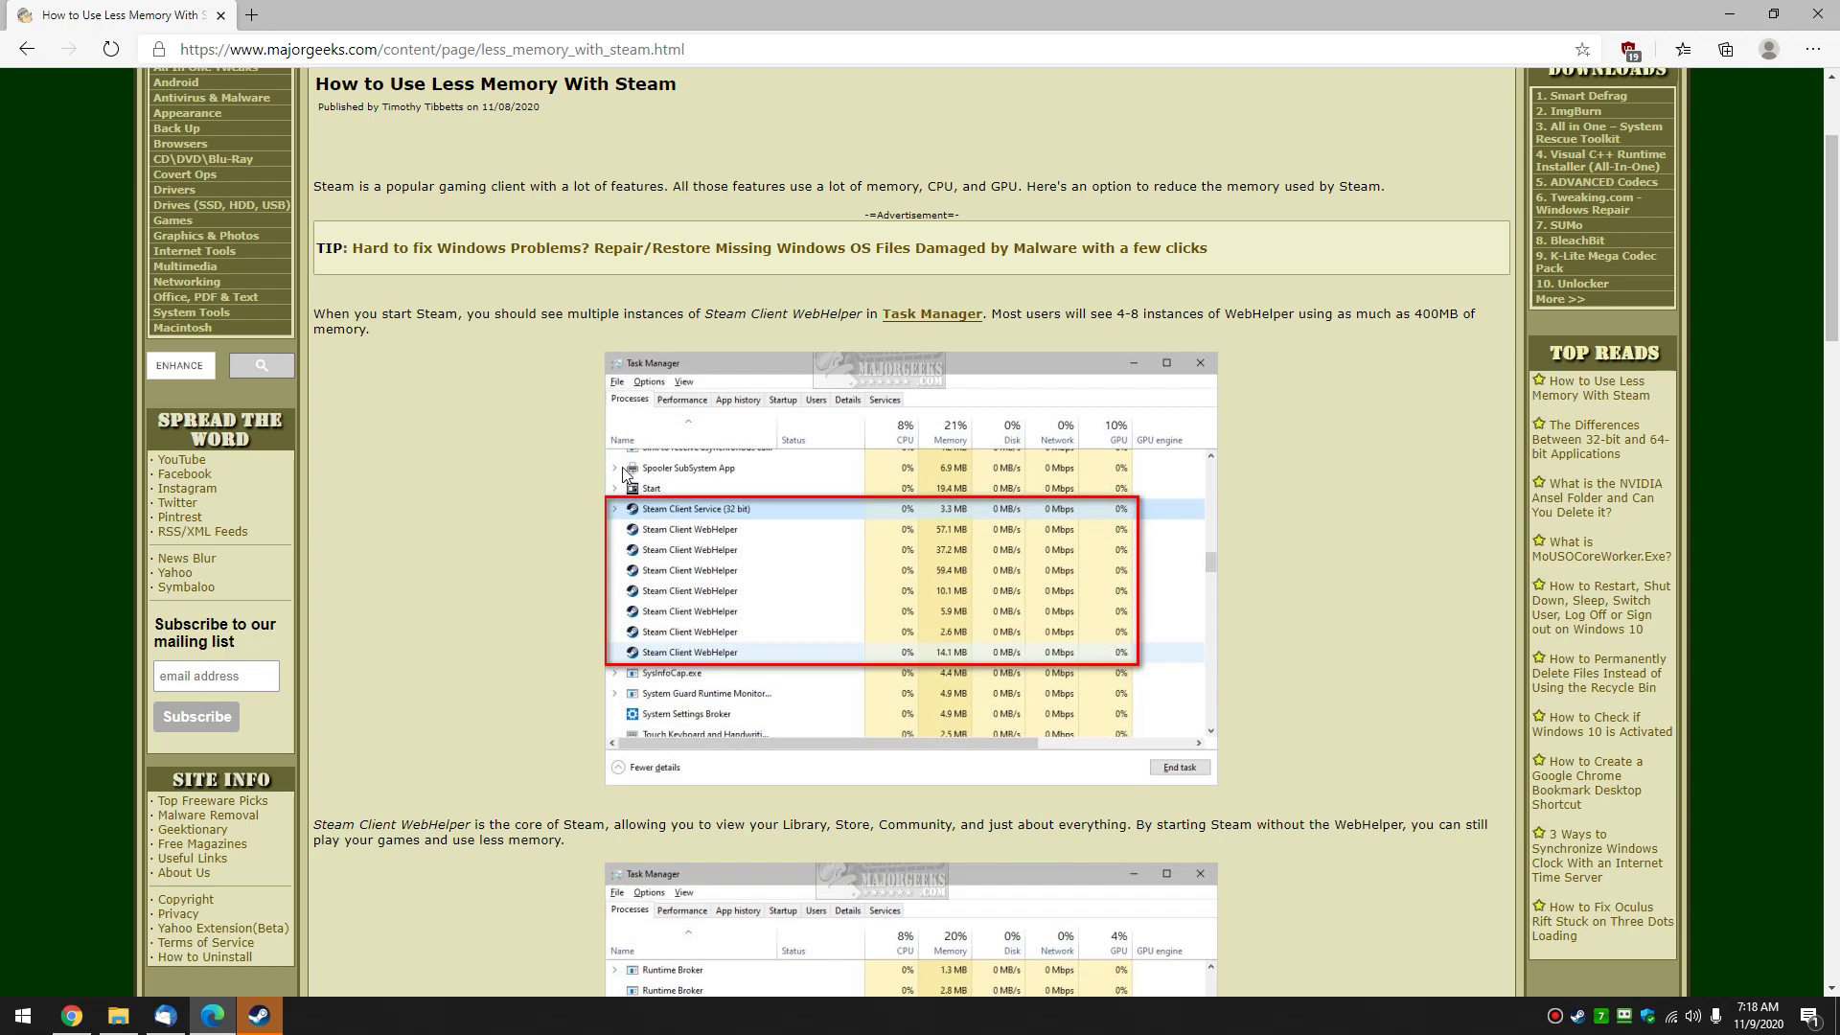
pyautogui.scroll(-2, 610, 458)
pyautogui.scroll(-20, 469, 423)
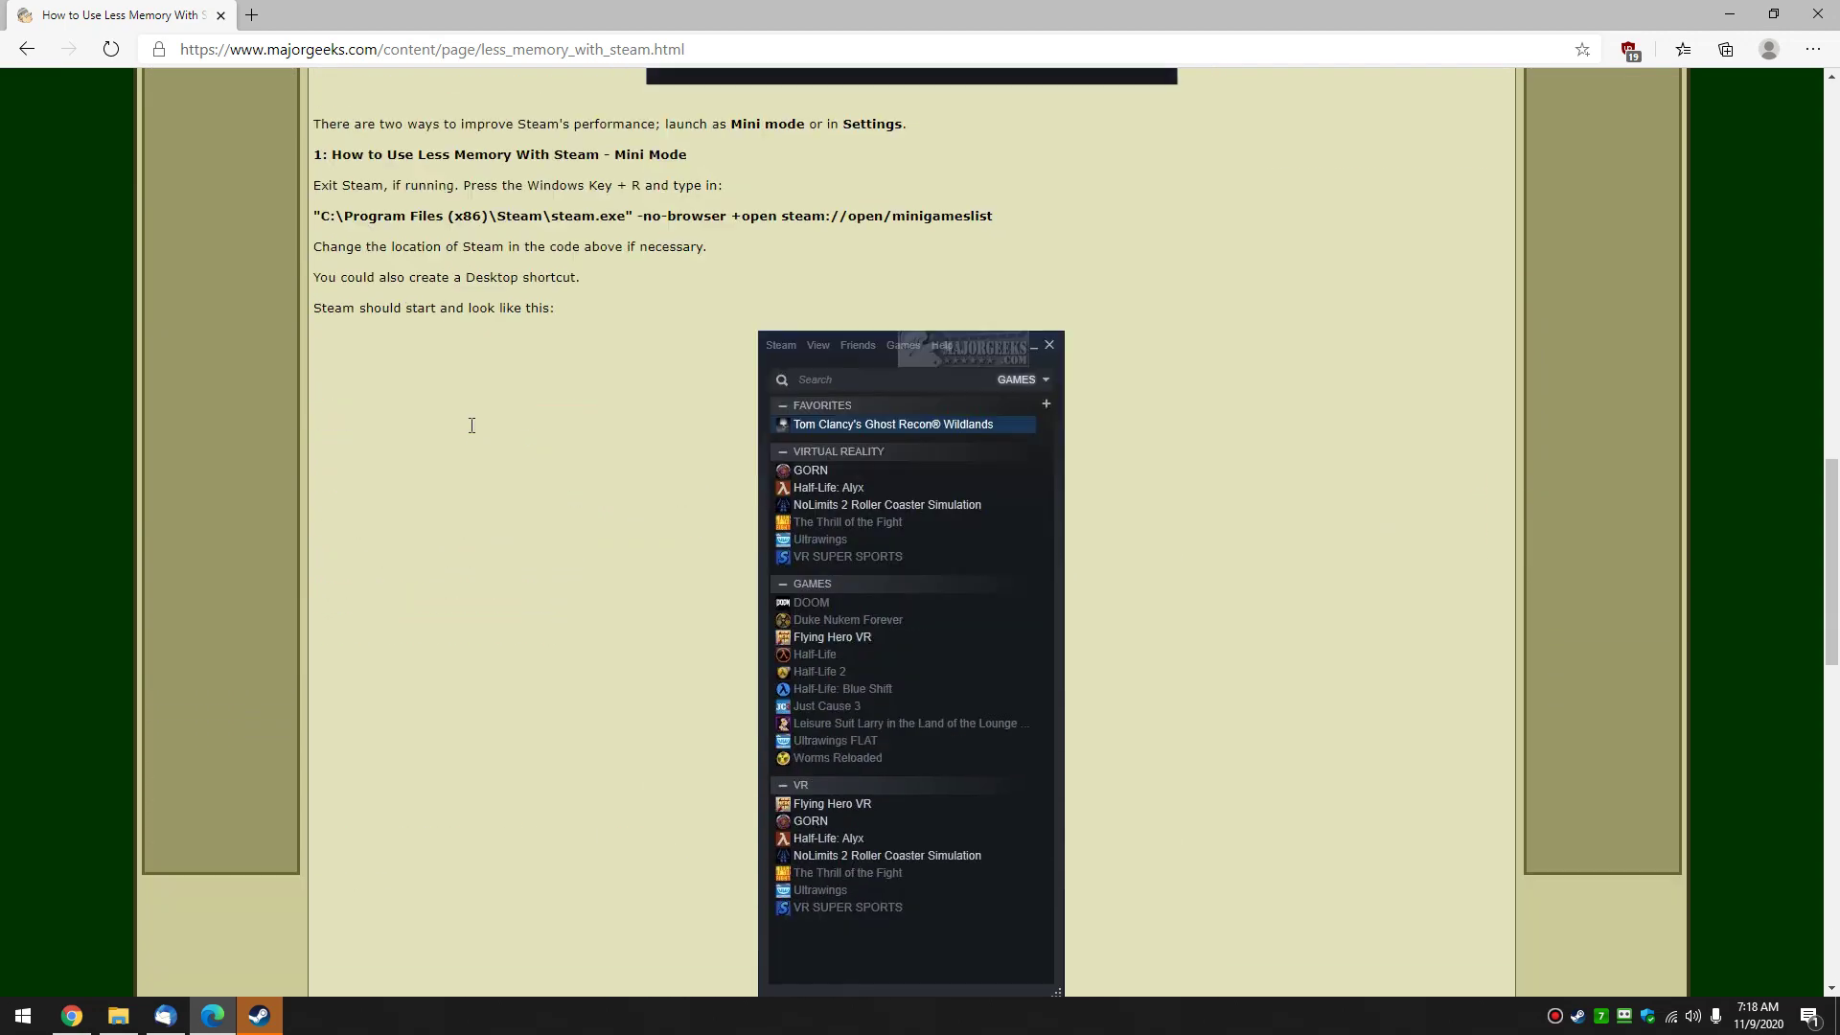
pyautogui.scroll(-3, 468, 423)
pyautogui.scroll(2, 413, 703)
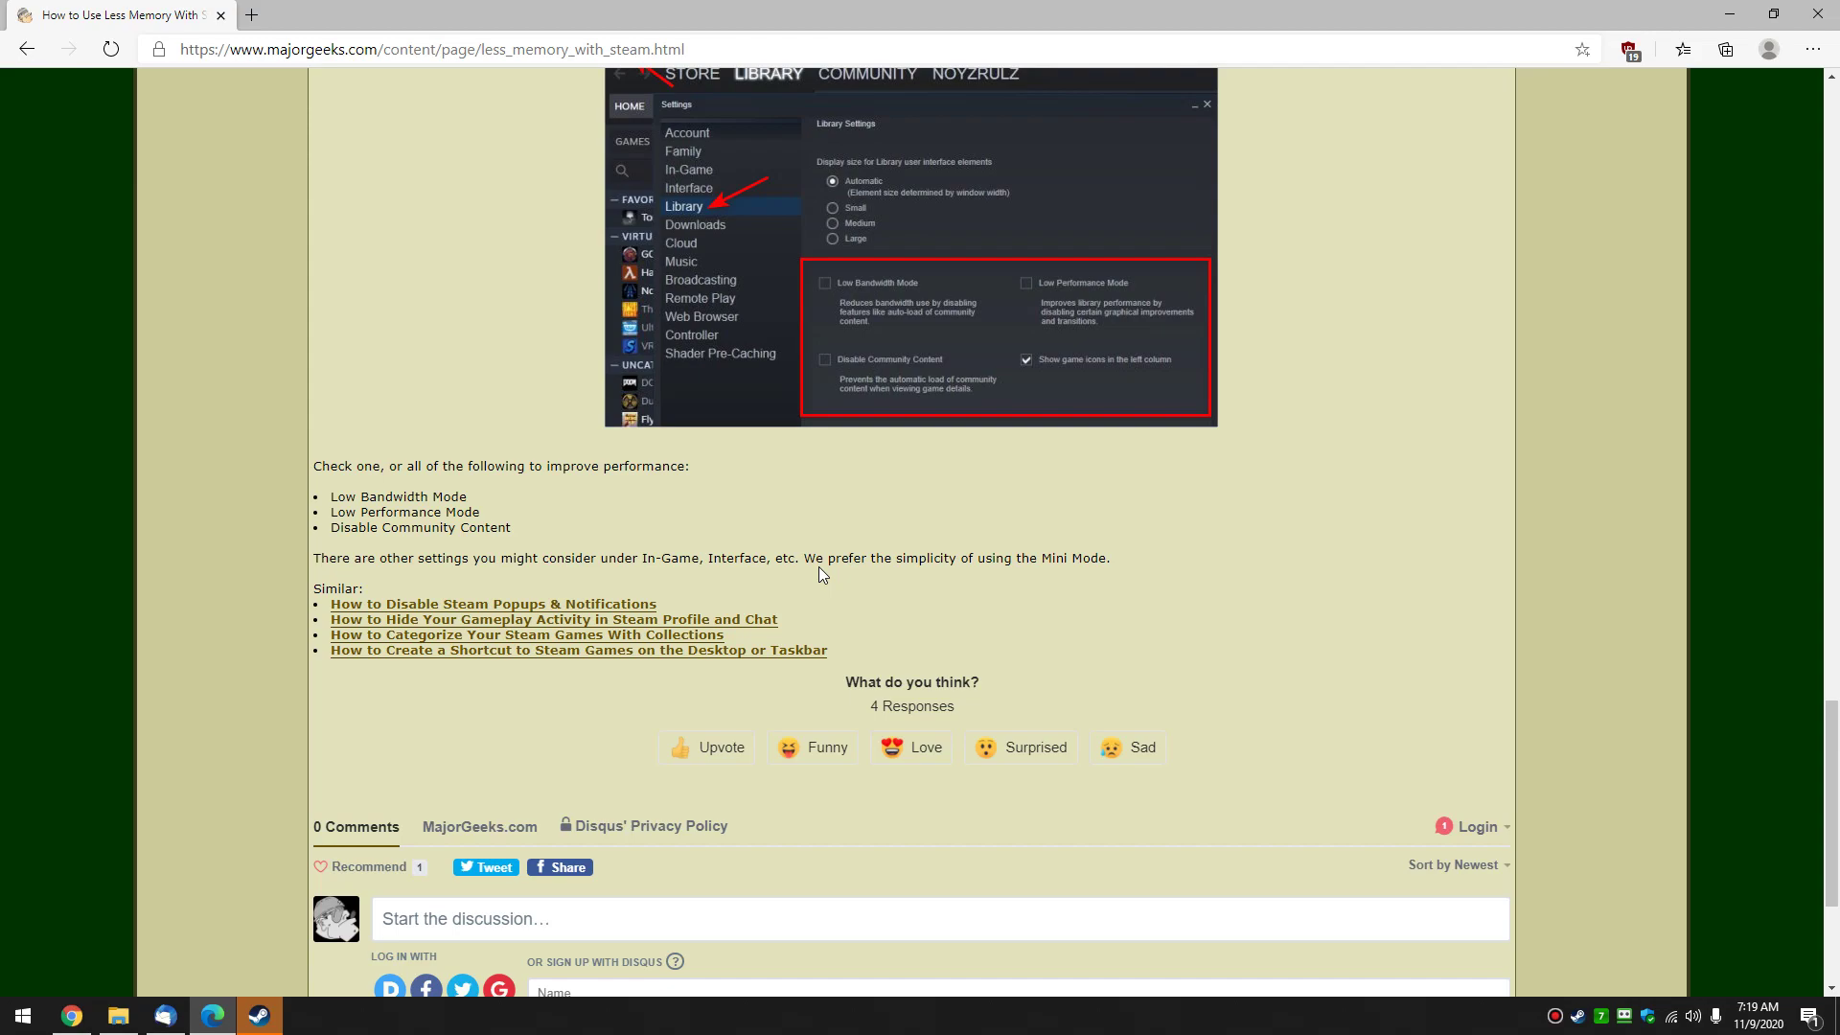
pyautogui.scroll(20, 818, 574)
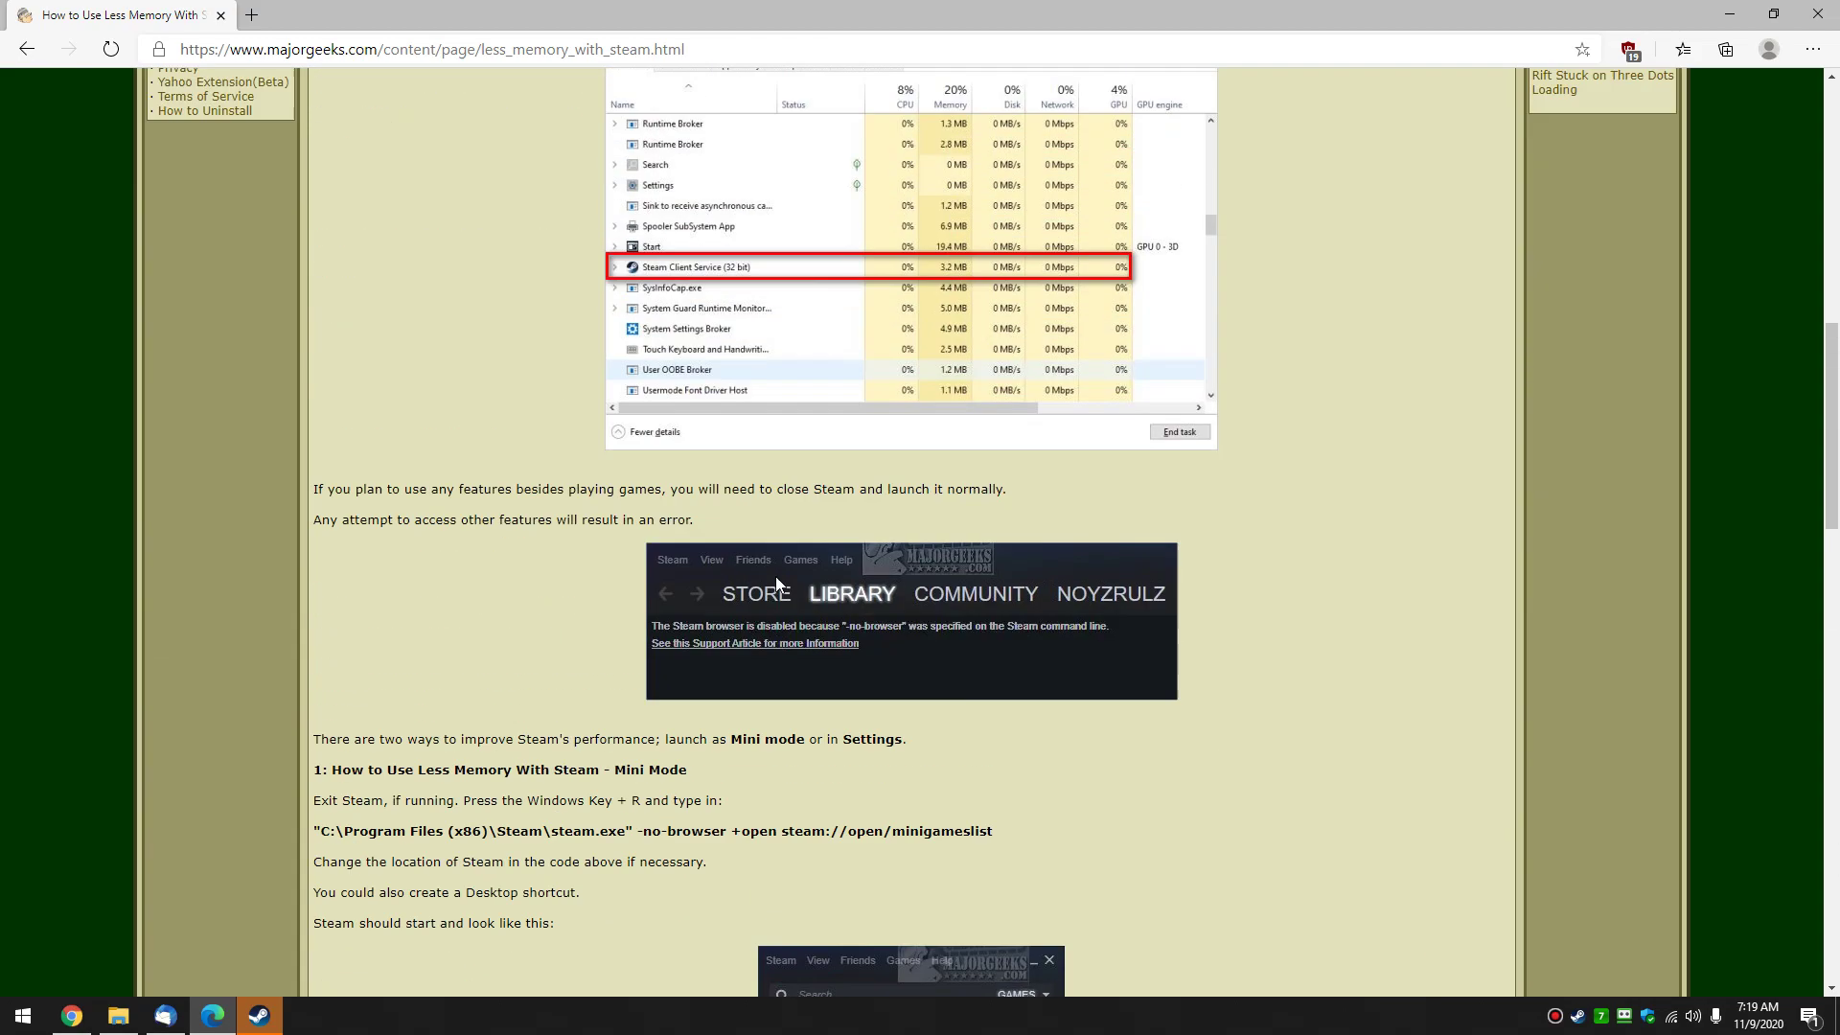
pyautogui.scroll(5, 776, 584)
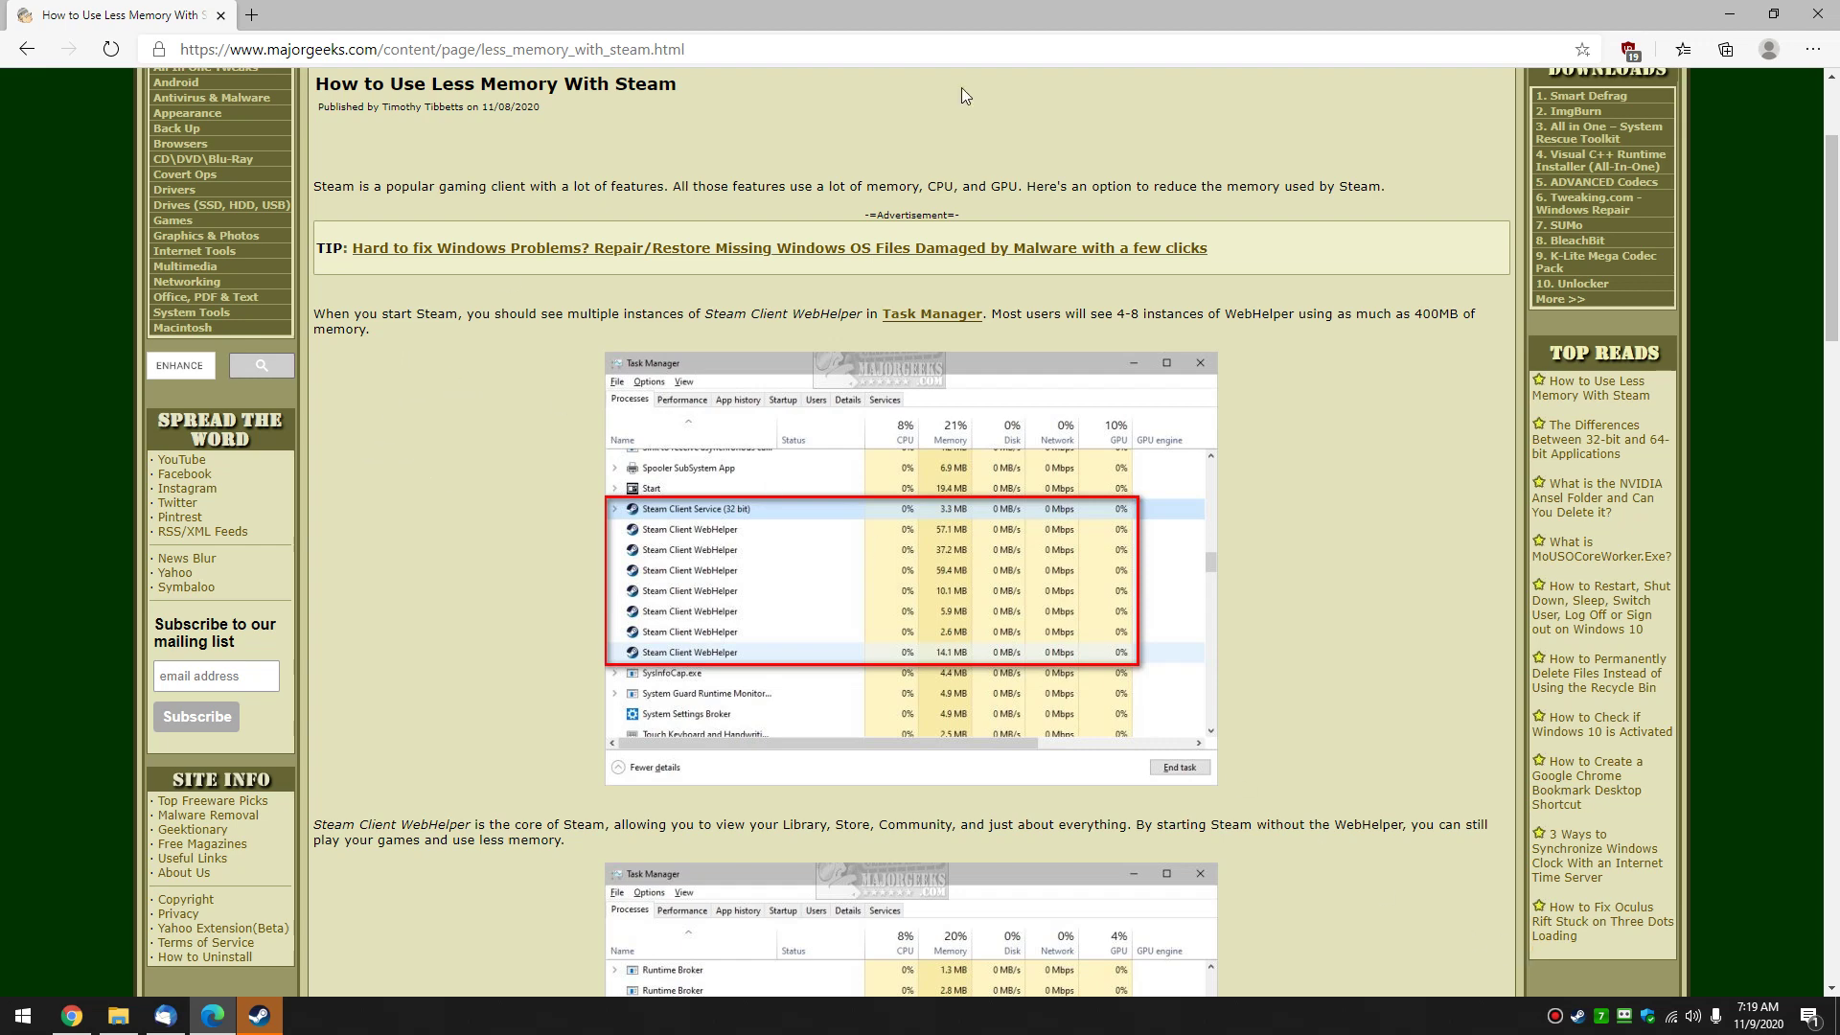
pyautogui.click(1730, 14)
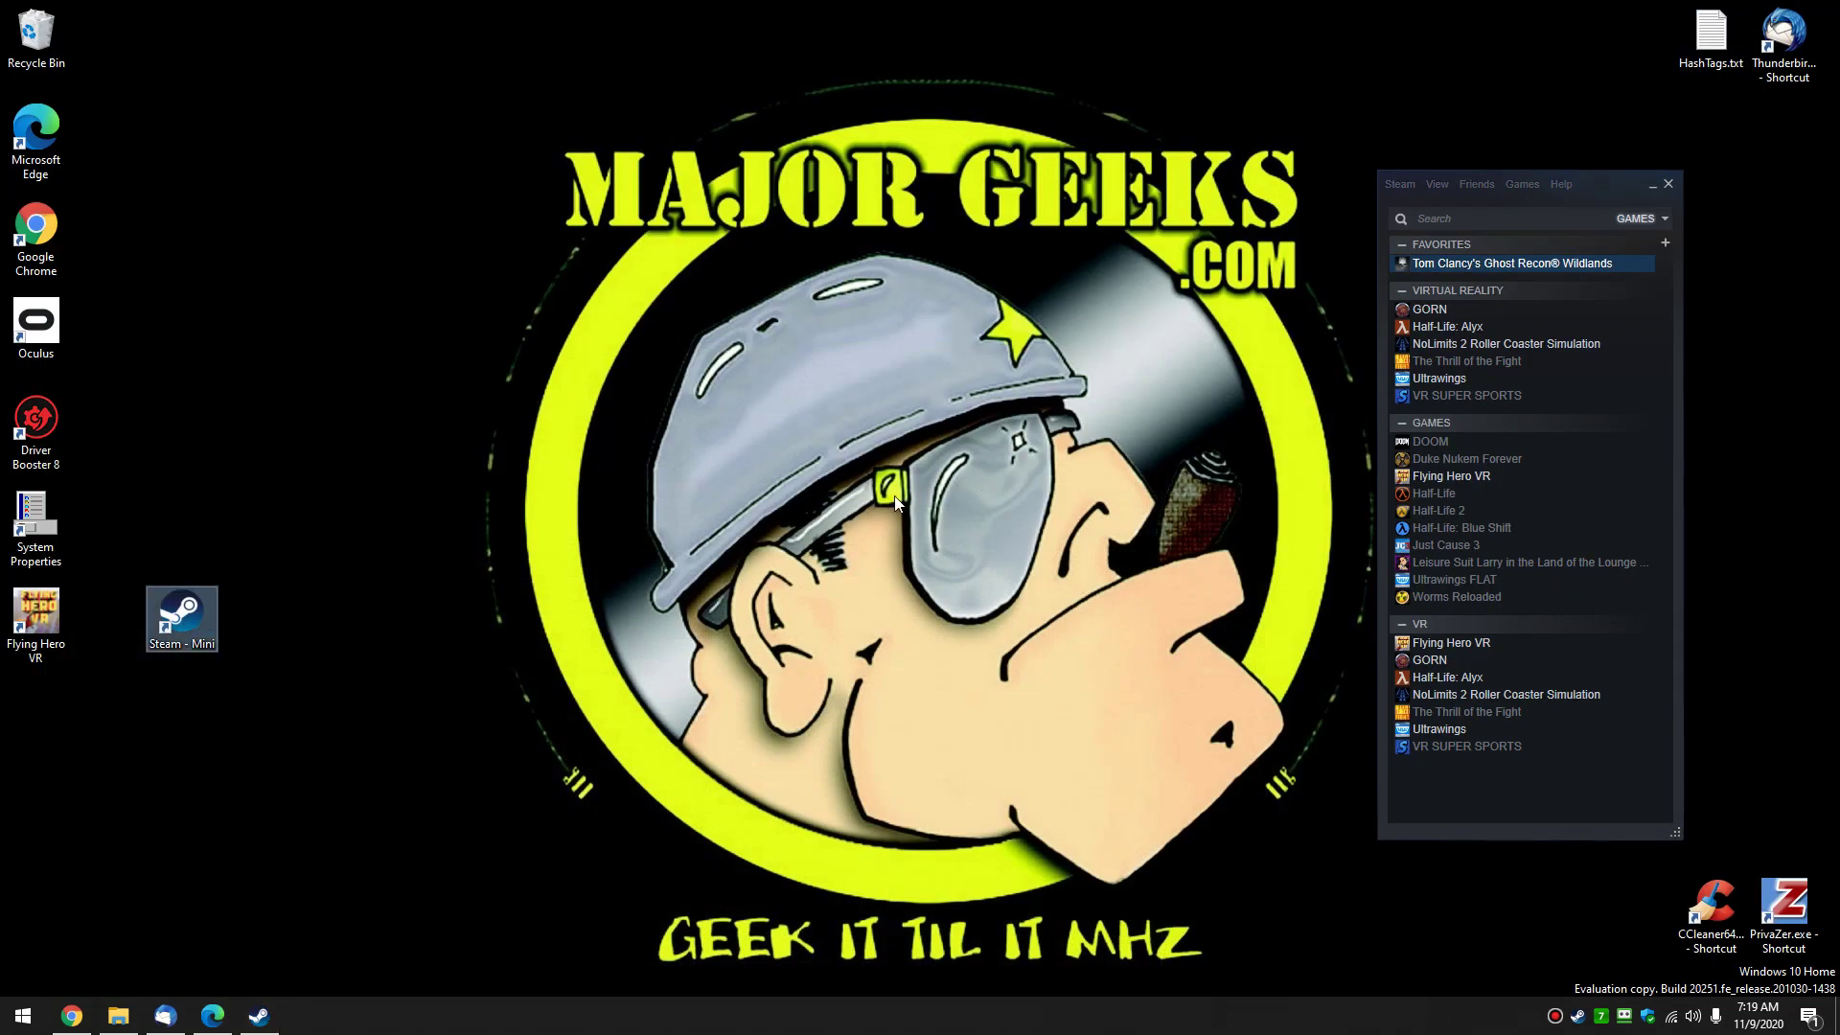